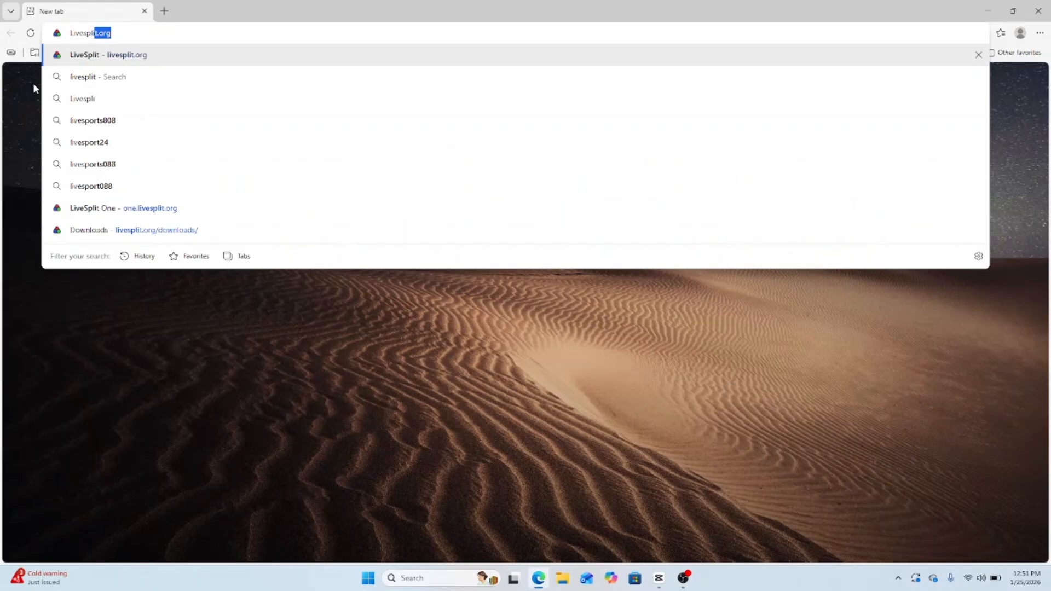
Step: Open the LiveSplit website at livesplit.org
click(136, 54)
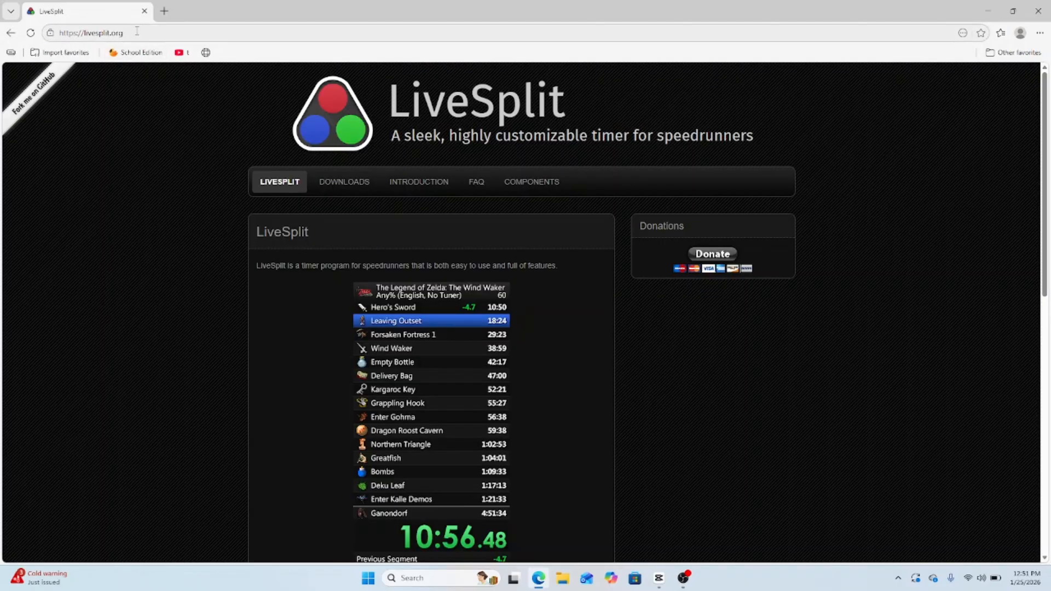
click(137, 31)
drag(277, 39, 107, 57)
click(131, 113)
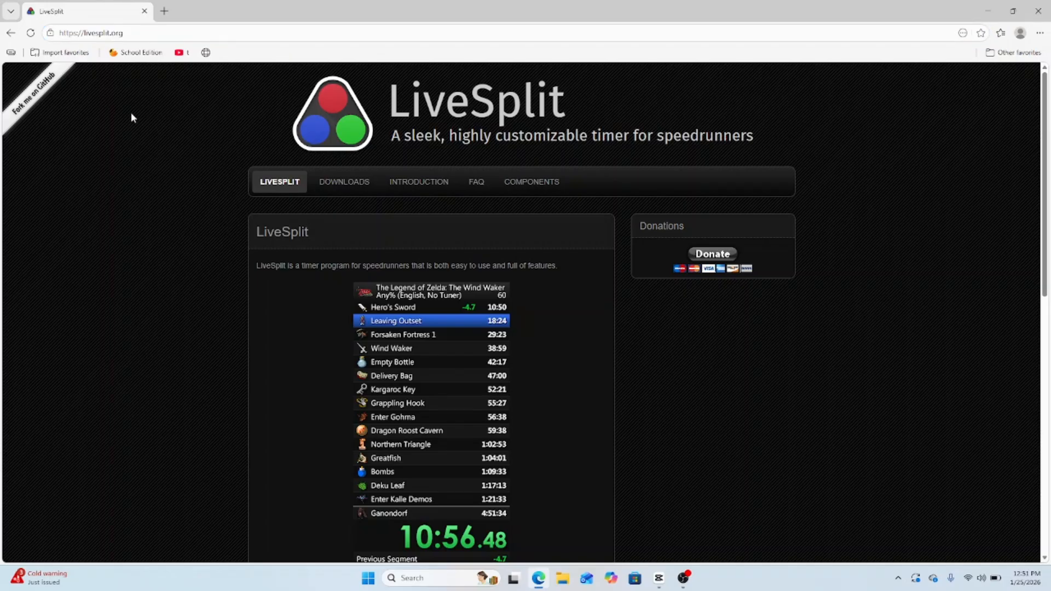
Step: Download LiveSplit 1.8.36 from the website's downloads page
click(332, 188)
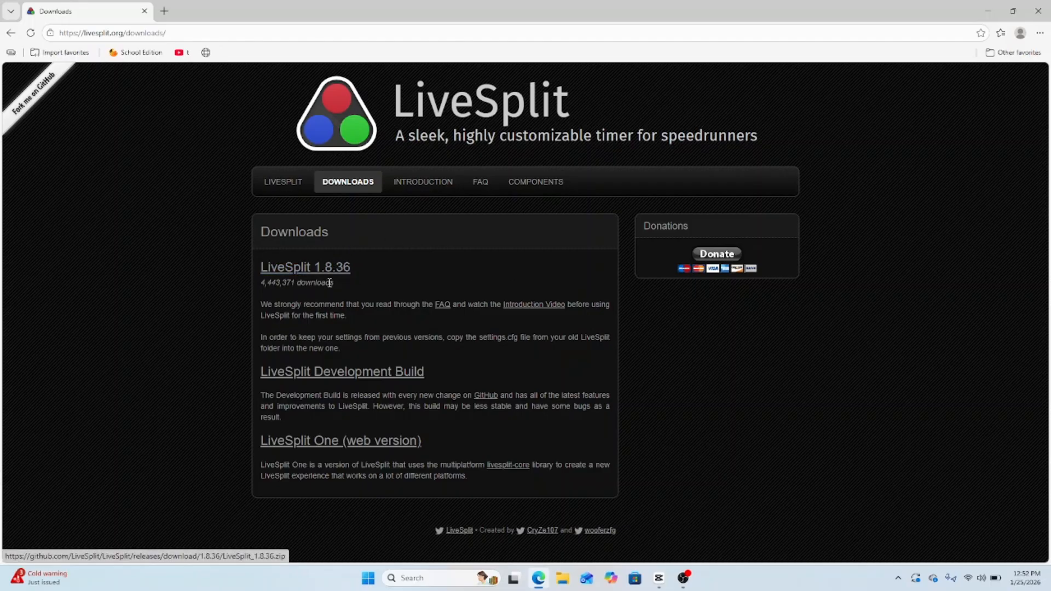
click(321, 270)
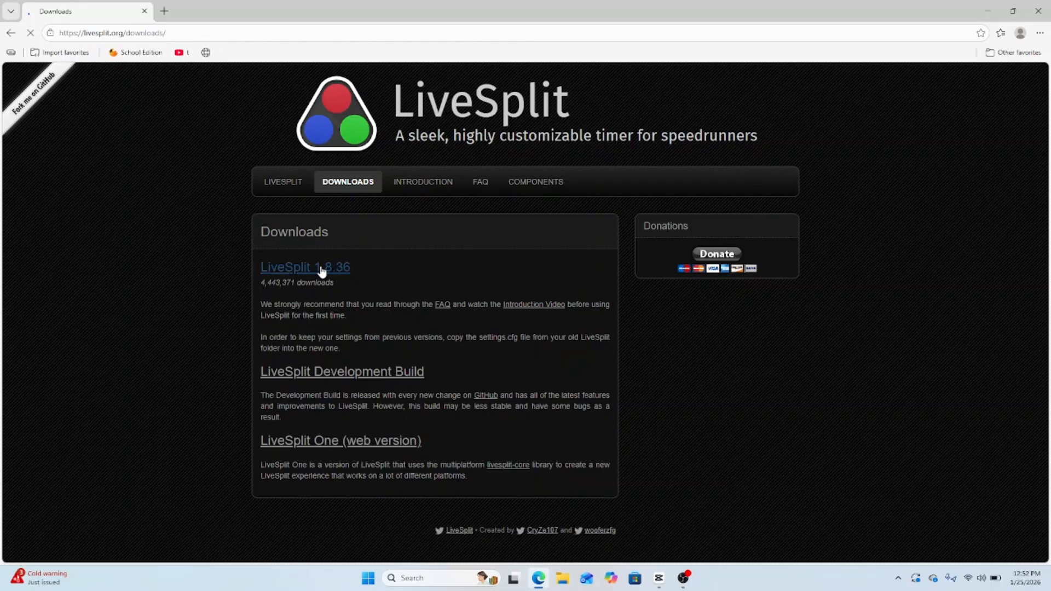
click(700, 119)
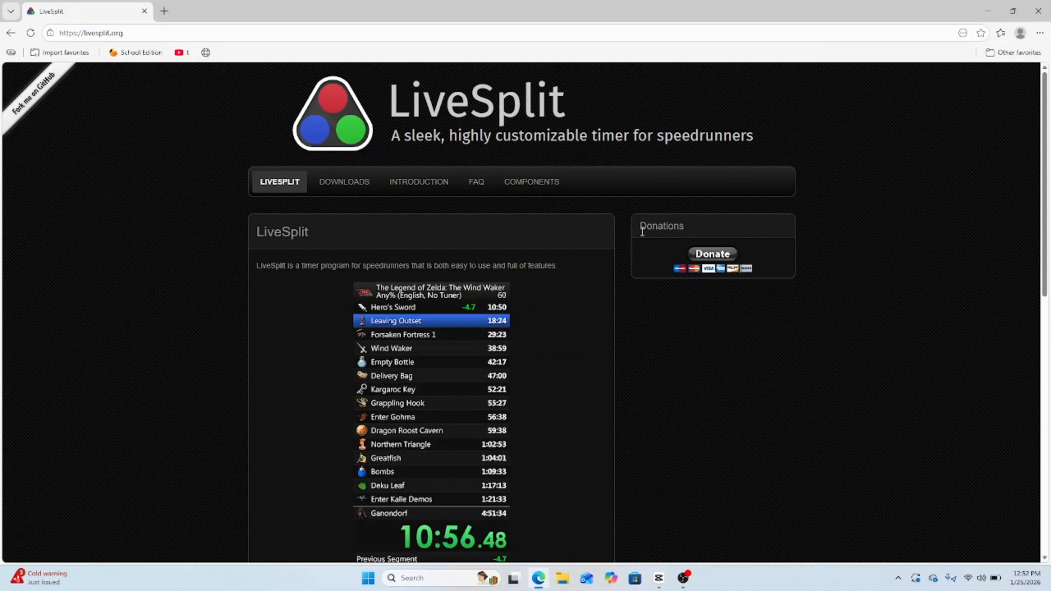
Step: Extract the LiveSplit_1.8.36 (1) zip in the Downloads folder, with showing the extracted files on completion turned off
click(562, 576)
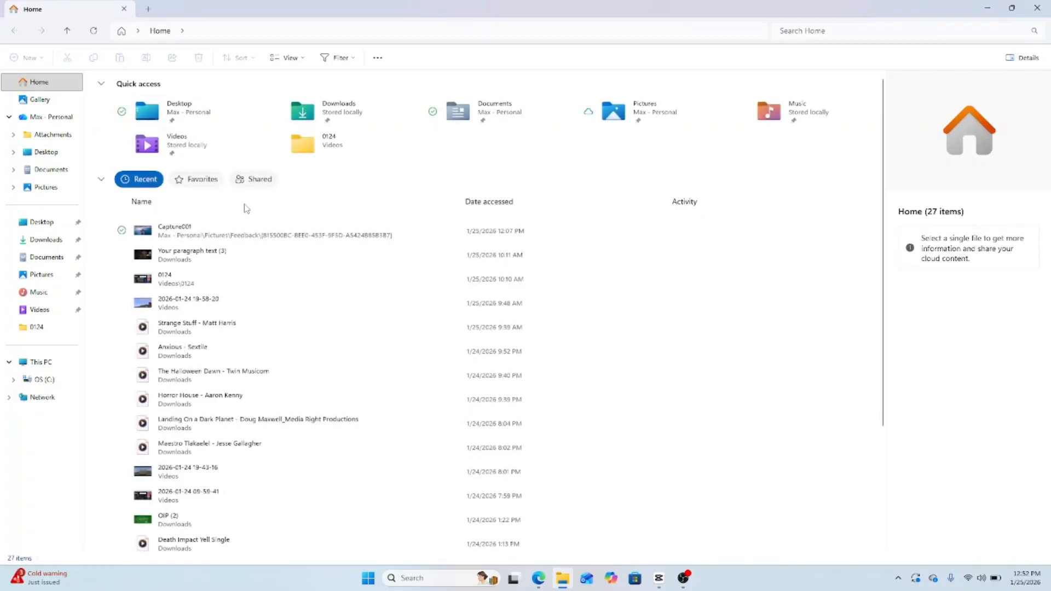
double_click(324, 111)
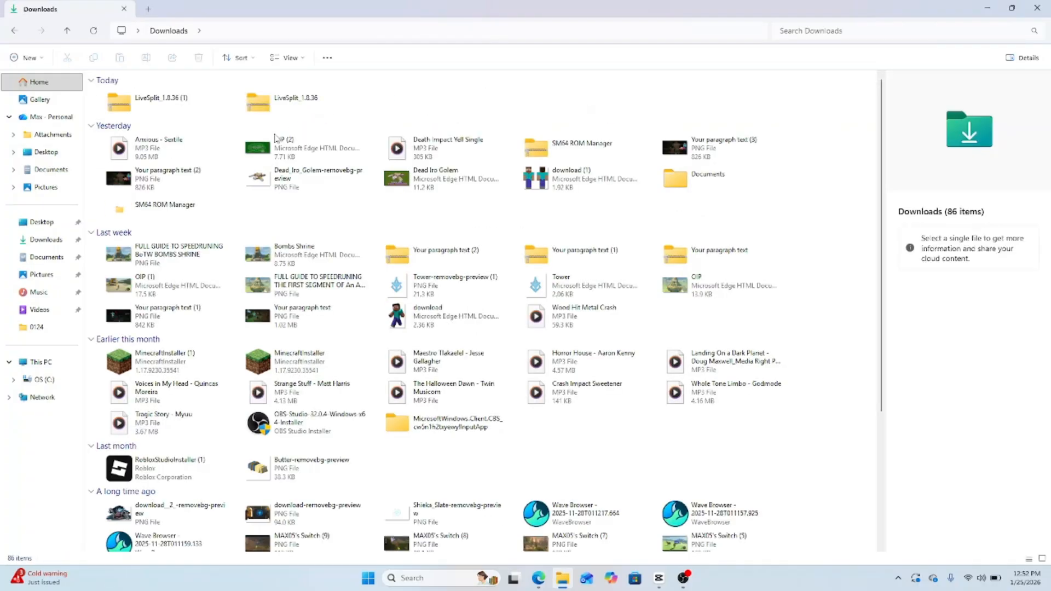
click(165, 102)
right_click(167, 98)
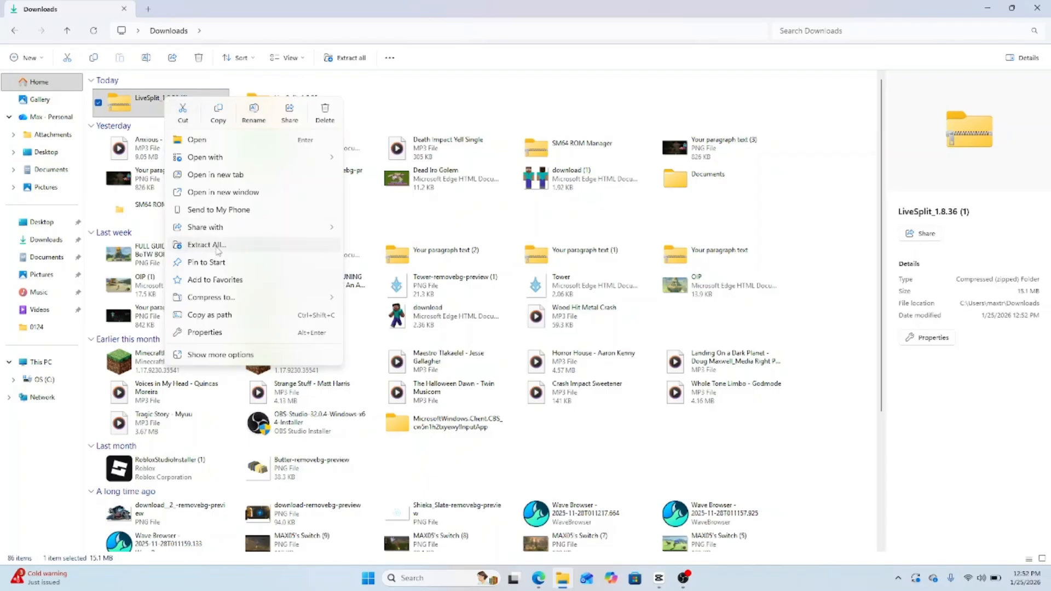
click(215, 247)
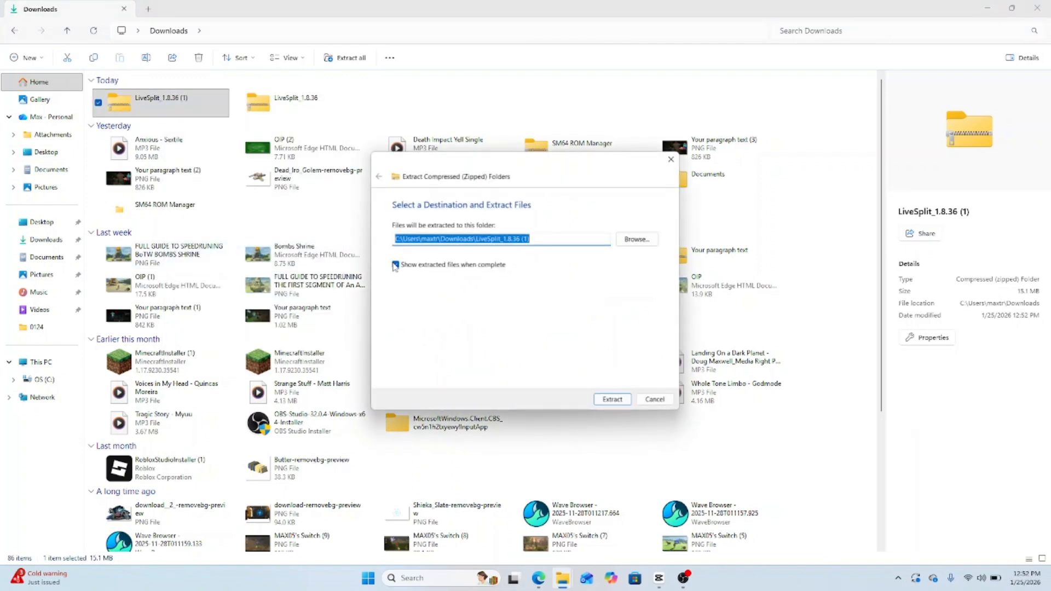
click(411, 266)
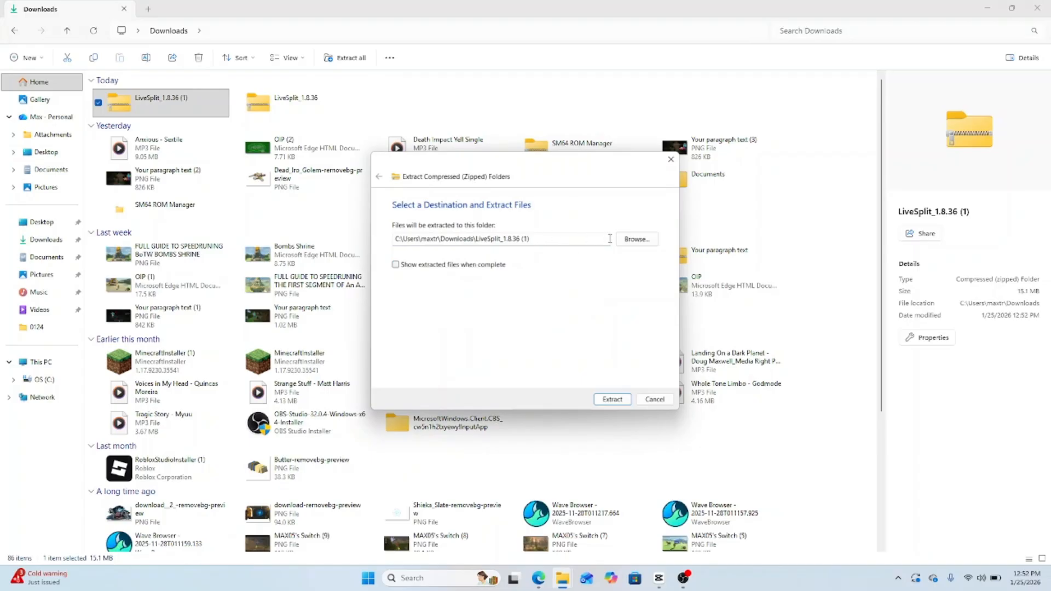
click(616, 400)
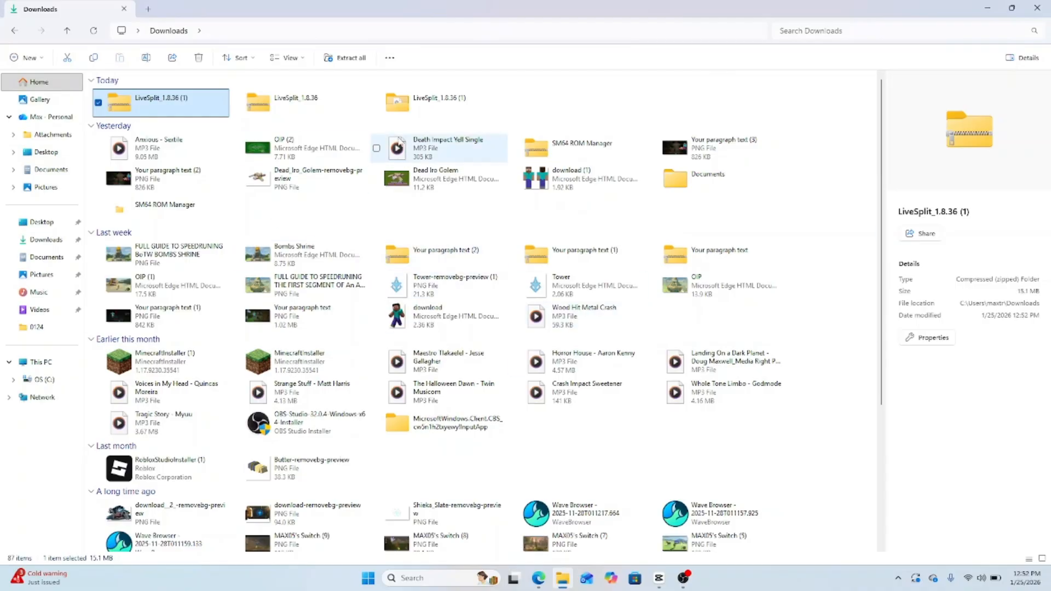
Step: Open the extracted LiveSplit_1.8.36 (1) folder and launch the LiveSplit application
double_click(423, 113)
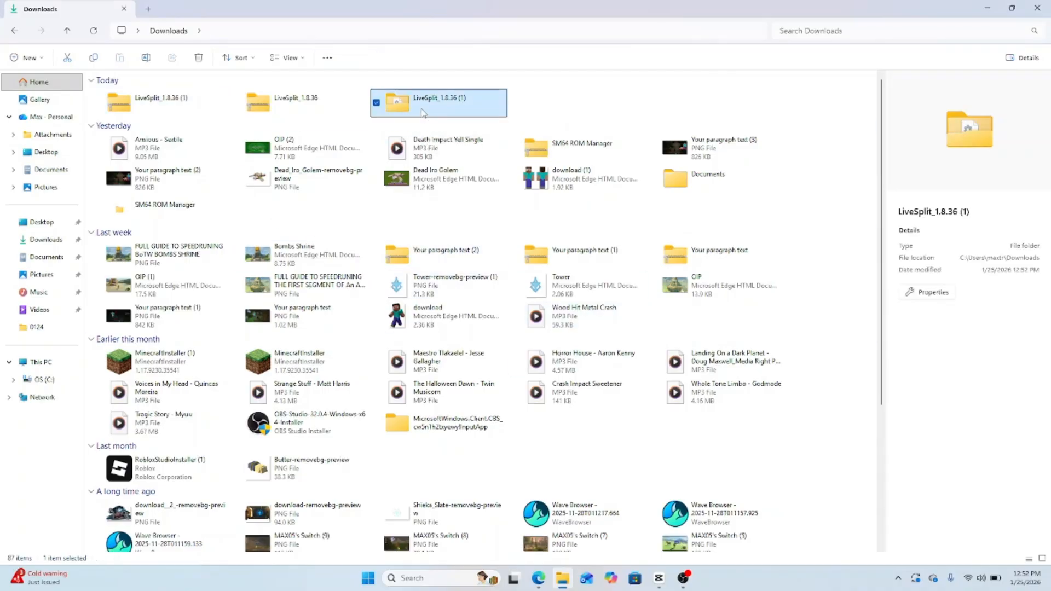
scroll(222, 384, down, 5)
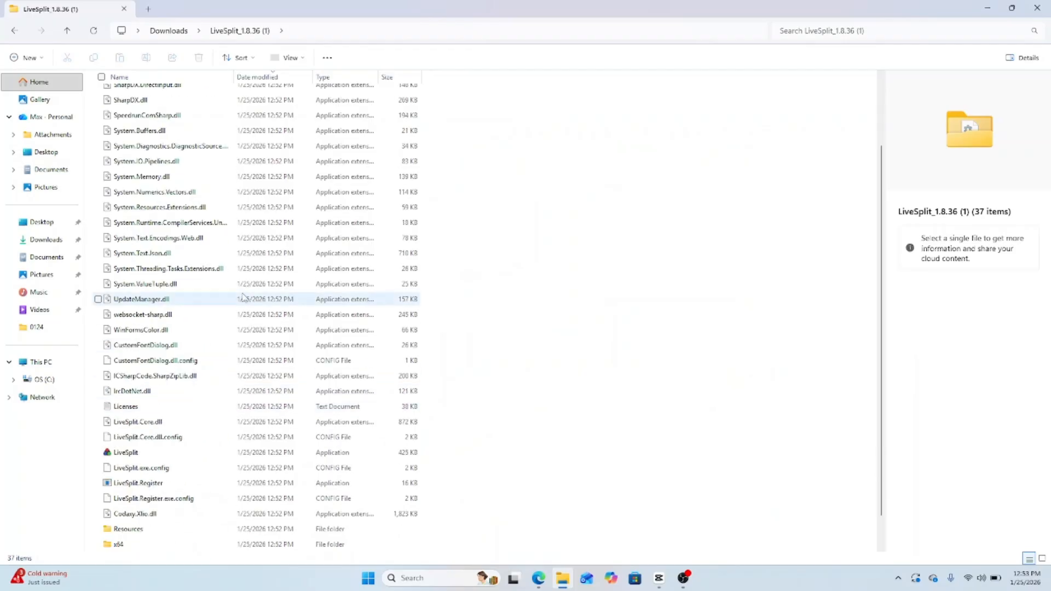
scroll(227, 208, up, 5)
scroll(224, 175, down, 3)
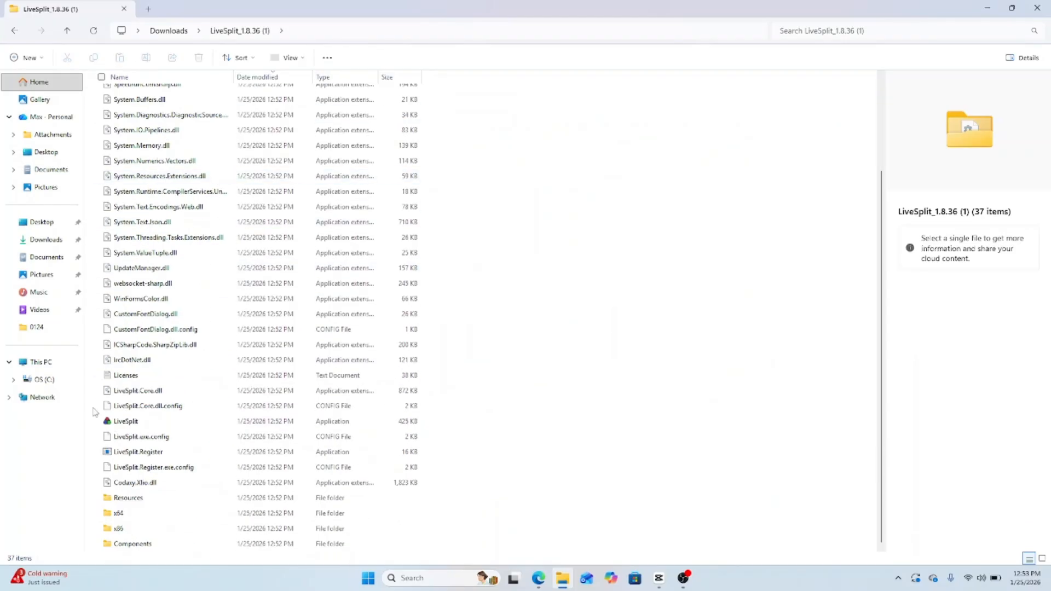
scroll(218, 400, up, 3)
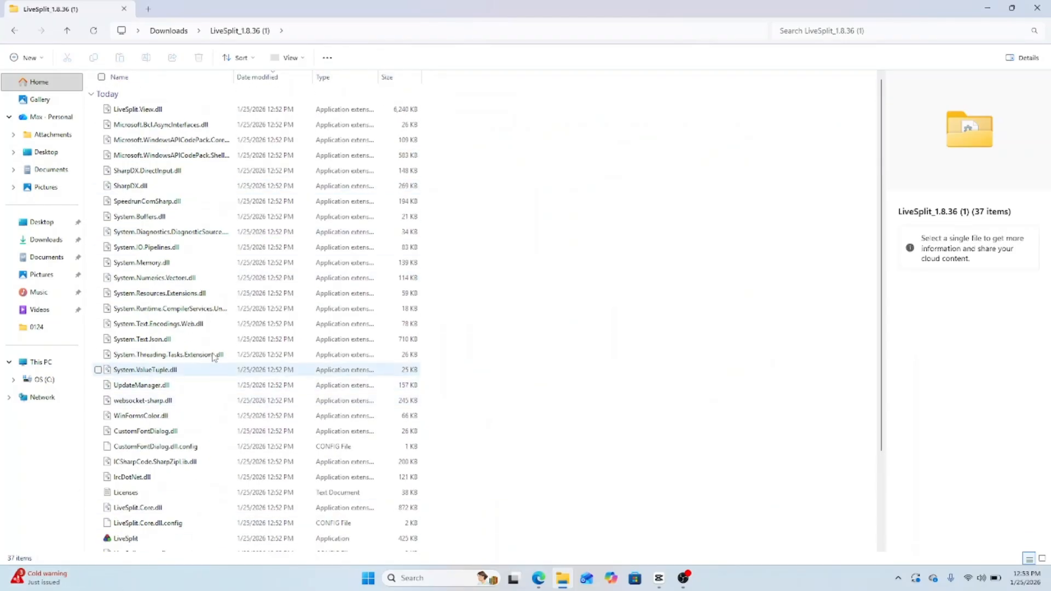
scroll(227, 283, down, 3)
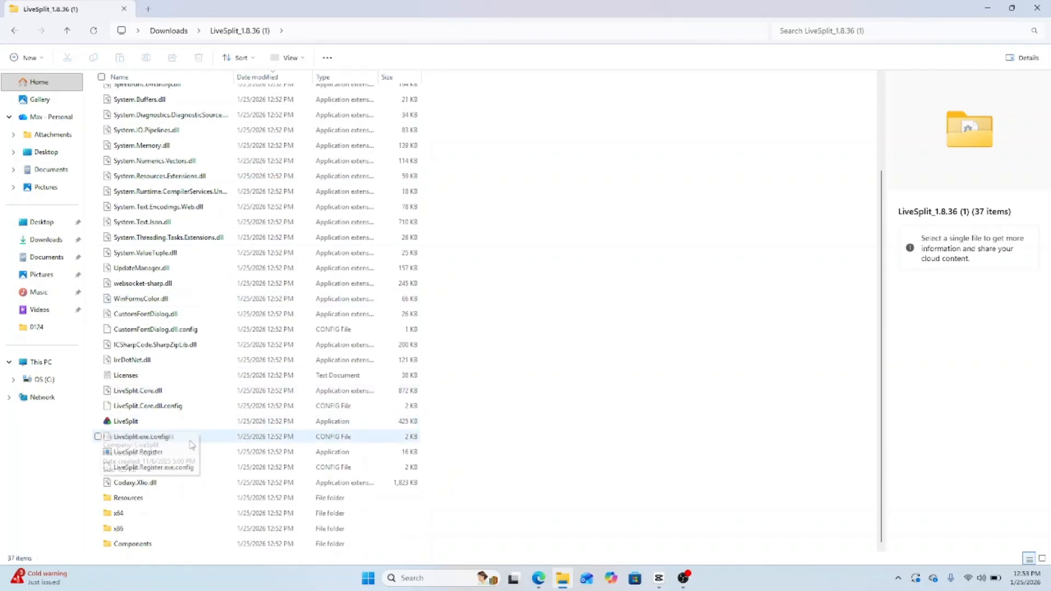
double_click(135, 422)
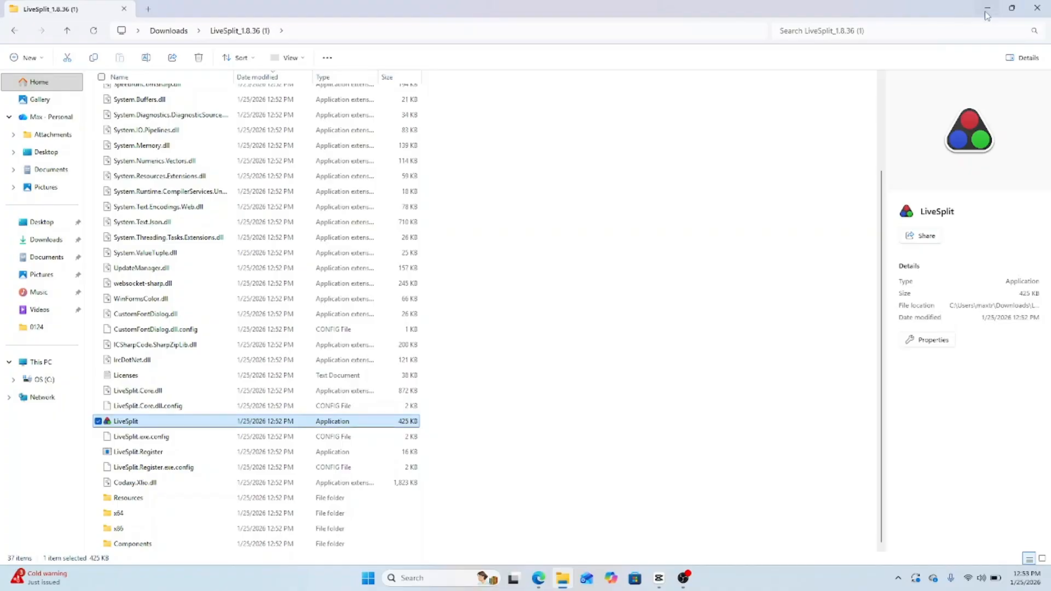
Step: Clear the desktop by minimizing the file window and closing the browser, leaving the timer accessible
click(986, 11)
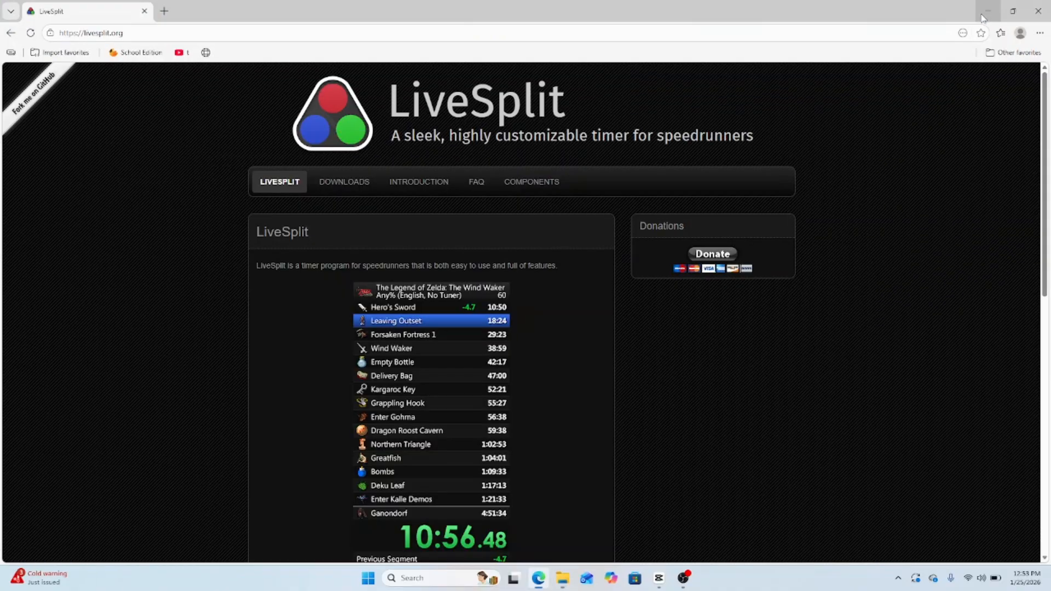
click(986, 14)
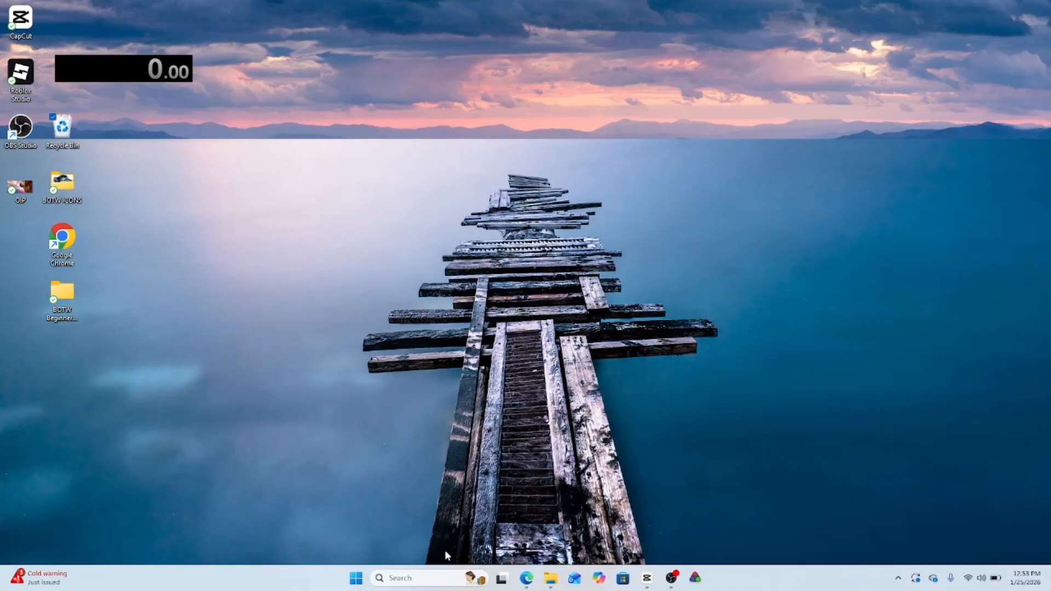
click(527, 578)
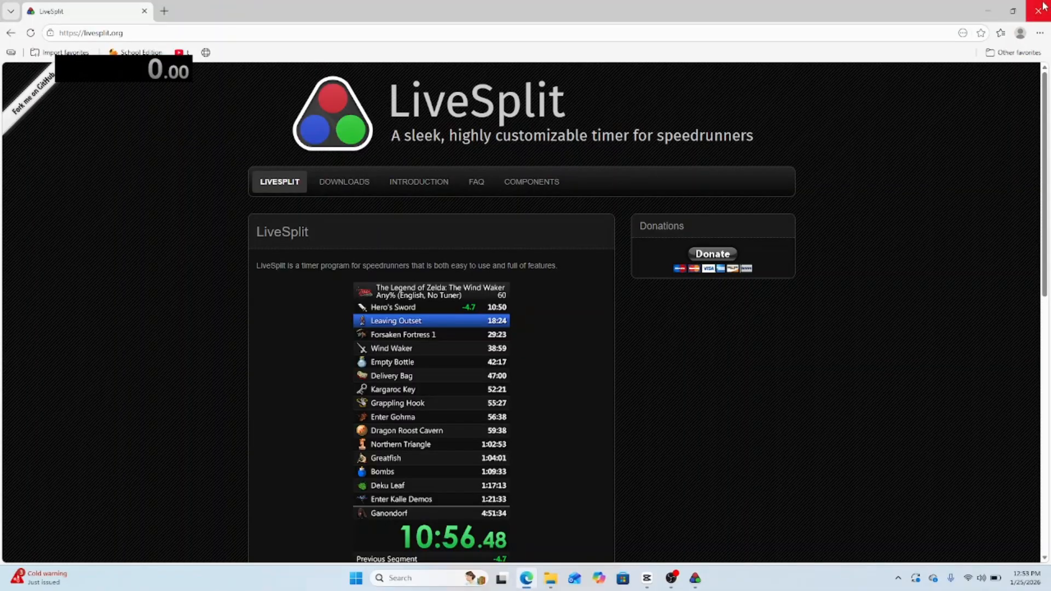
click(1039, 9)
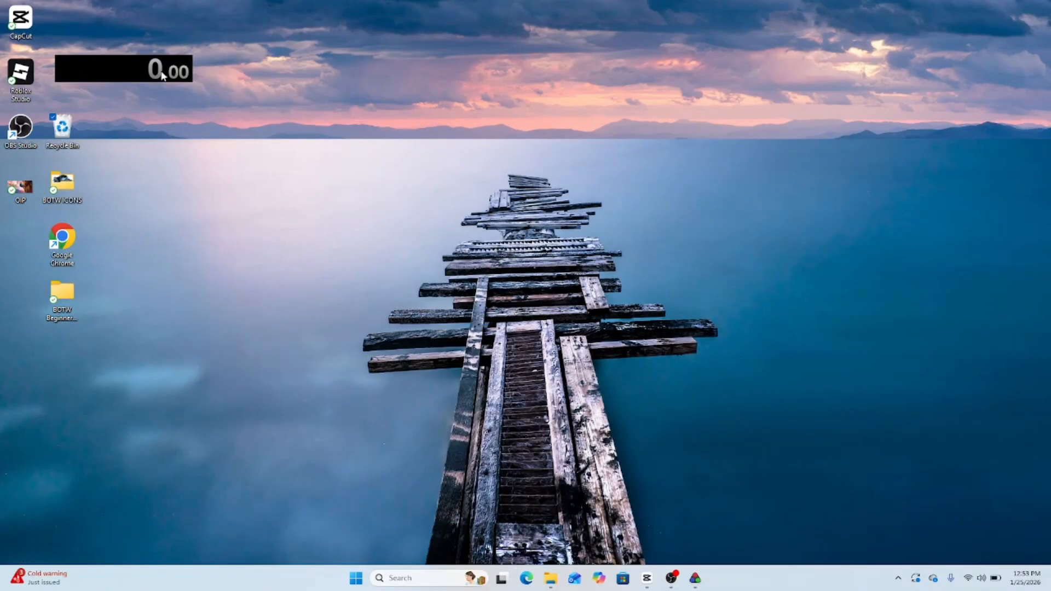
Step: Move the LiveSplit timer to the middle of the desktop and resize it to a slightly wider, flat strip
drag(163, 75, 460, 152)
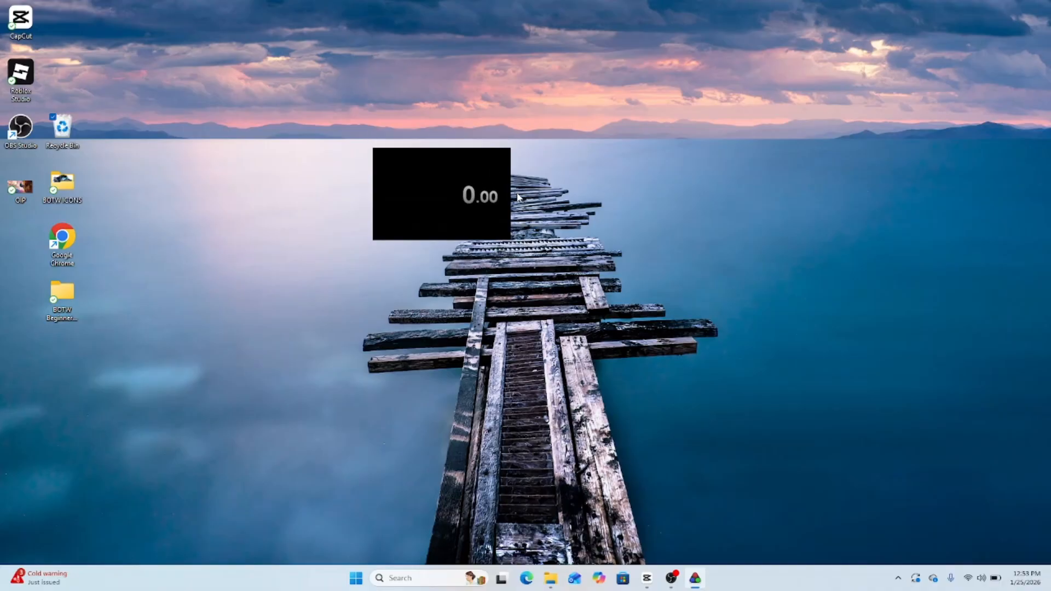
drag(511, 196, 533, 197)
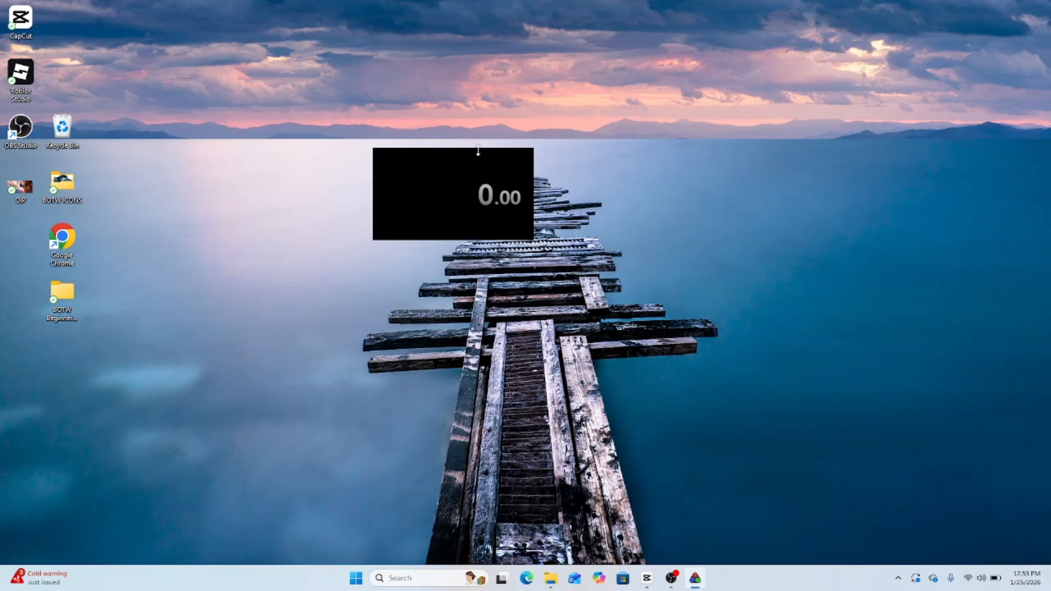
drag(478, 151, 573, 235)
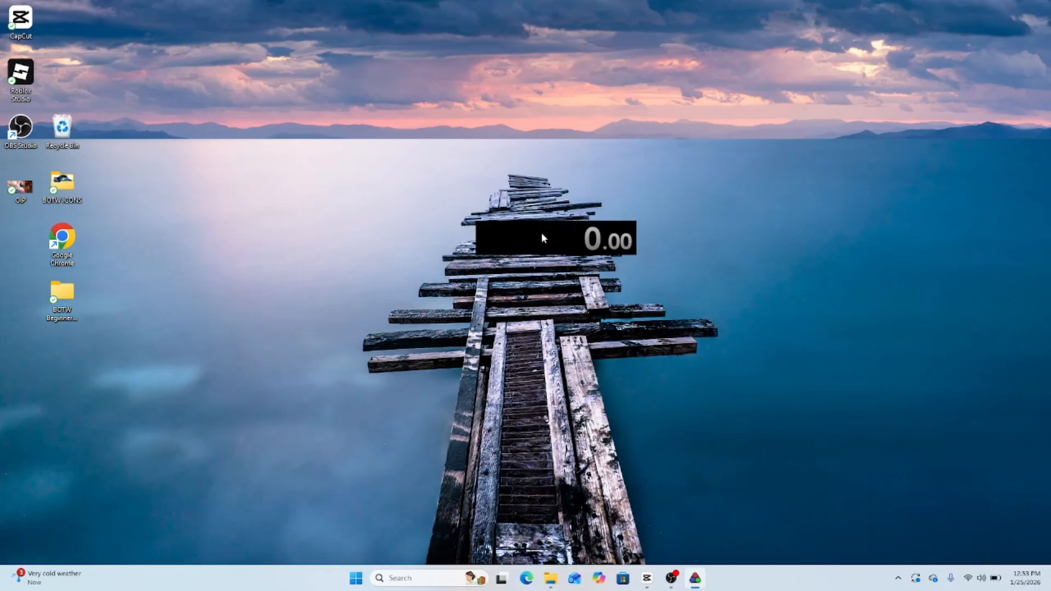
Step: Open the splits editor for the timer and enter BoTW as the game name
right_click(542, 236)
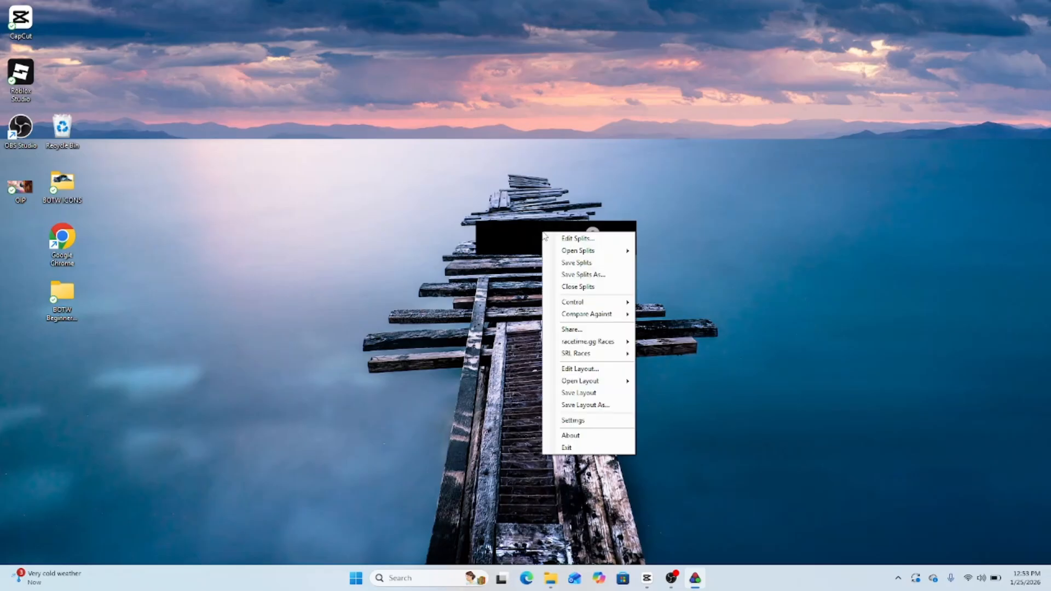
click(577, 239)
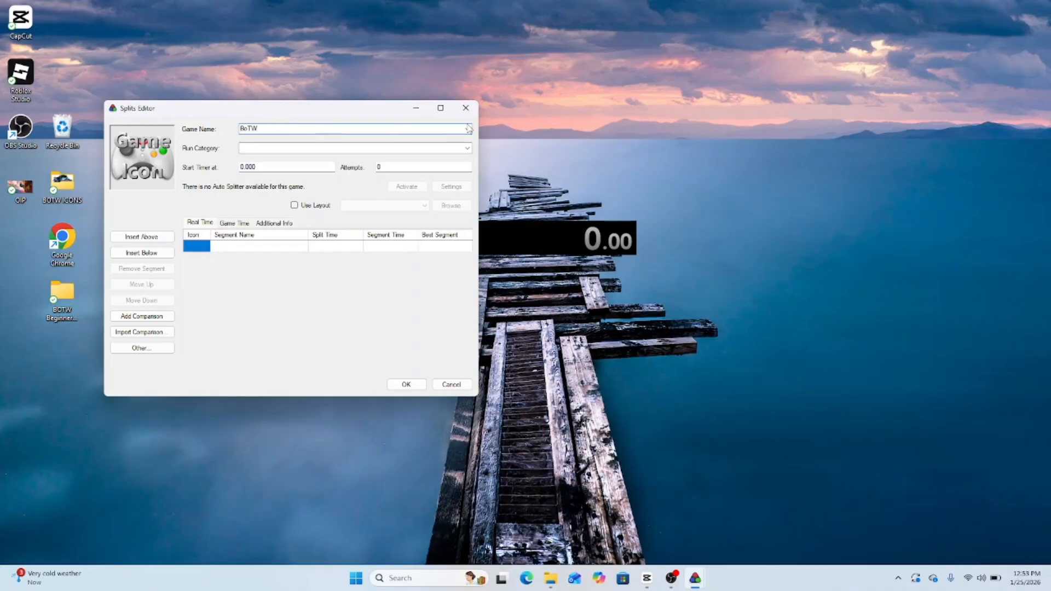
click(467, 130)
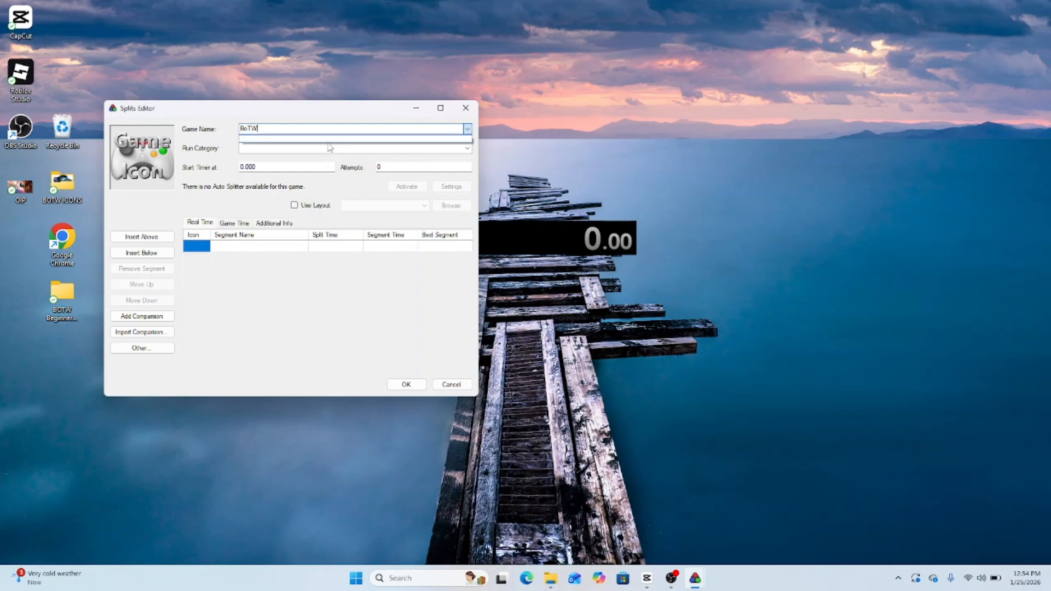
click(219, 148)
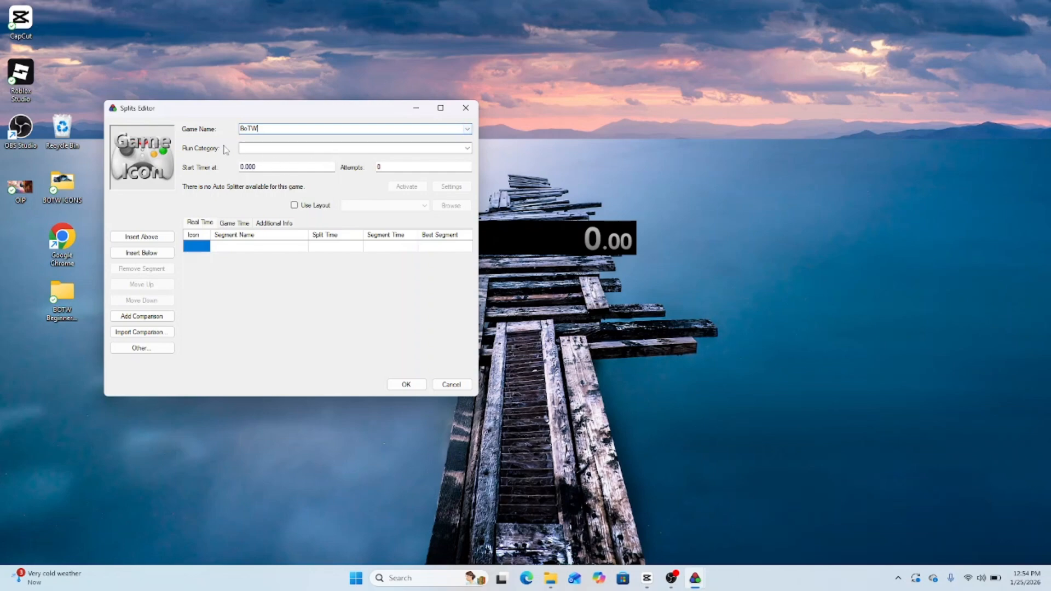
double_click(253, 246)
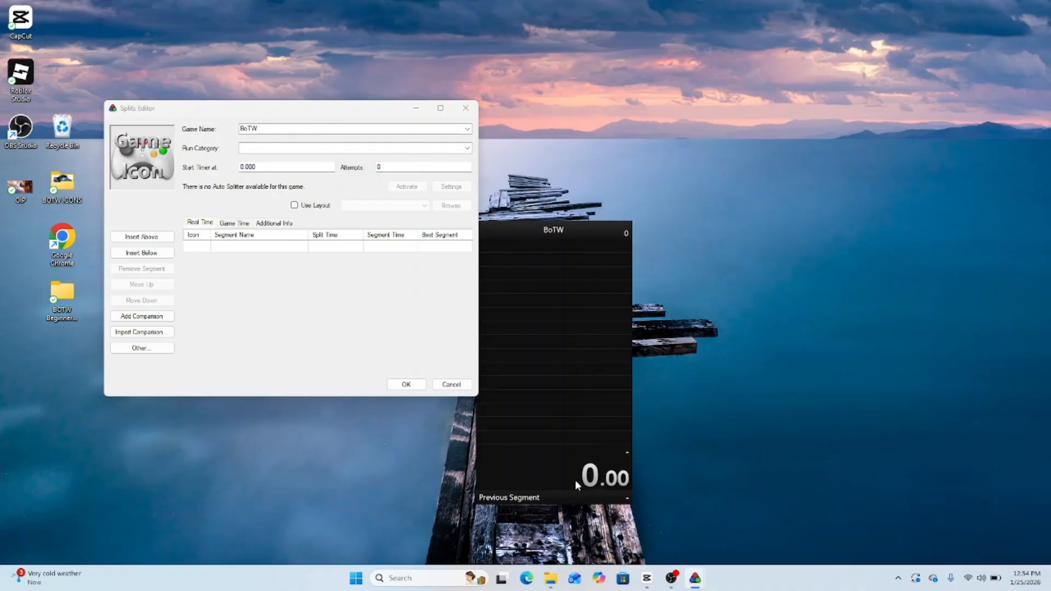
Step: Try replacing the game name with TLOZ:BOTW and looking for the game in the full title list
double_click(274, 127)
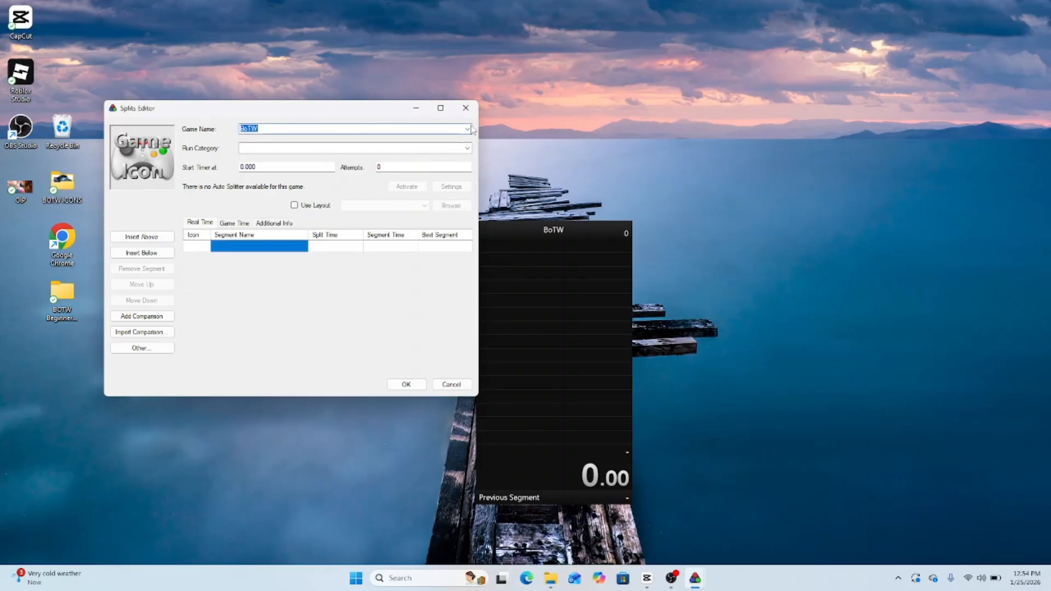
click(470, 129)
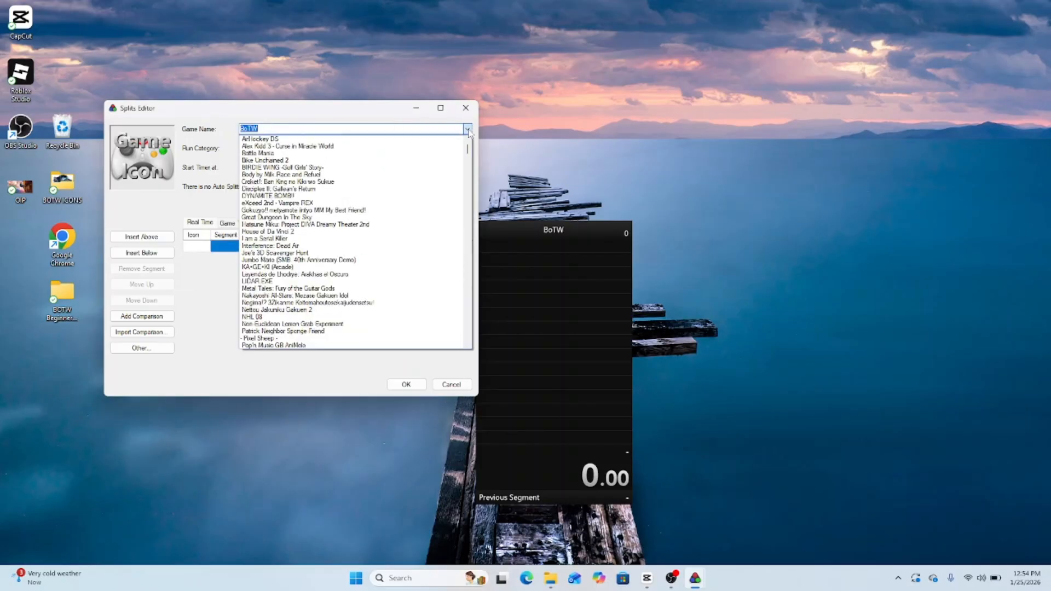
click(287, 127)
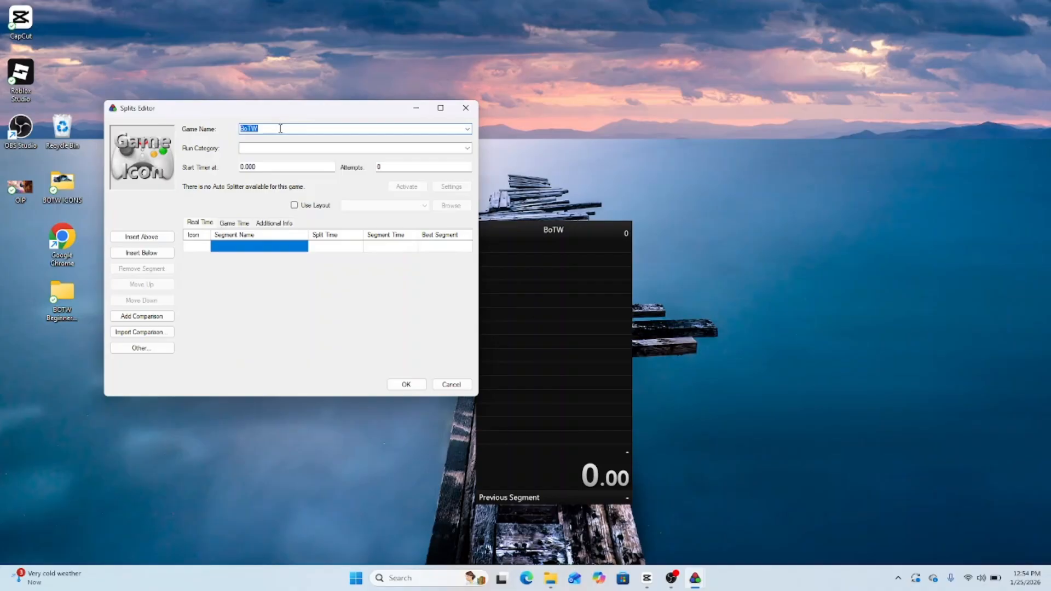
key(BackSpace)
text(TLOZ:BO)
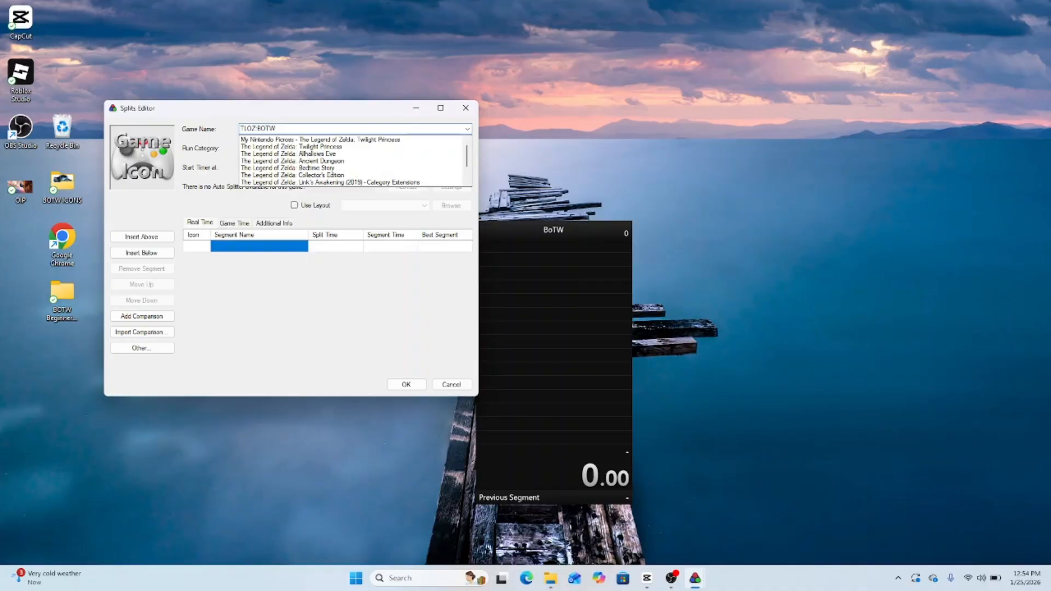
click(280, 128)
click(469, 130)
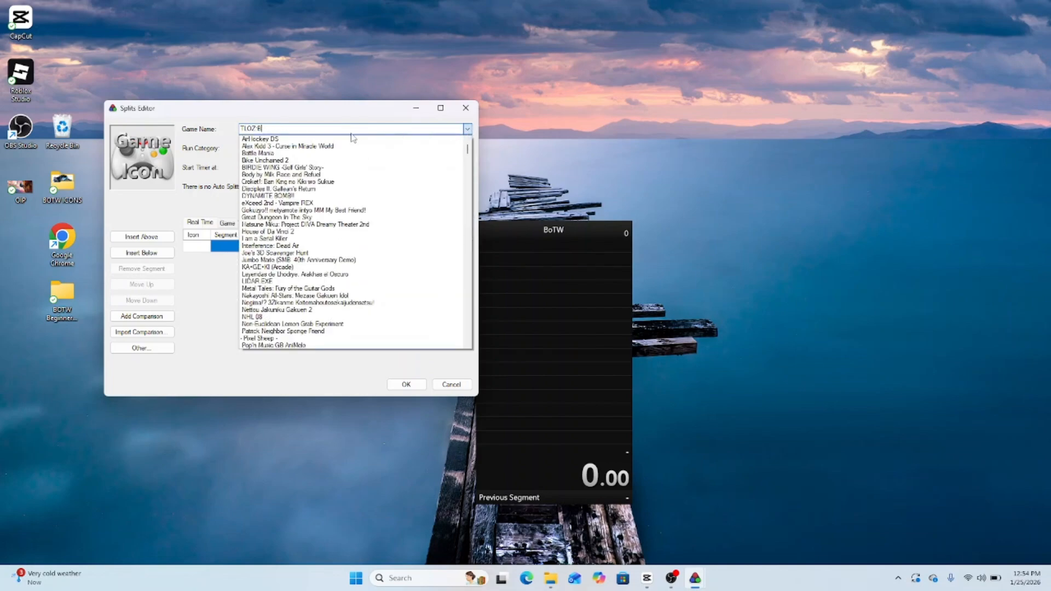
Step: Search the game titles for TLOZ: Breath and choose The Legend of Zelda: Breath of the Wild as the game name
key(BackSpace)
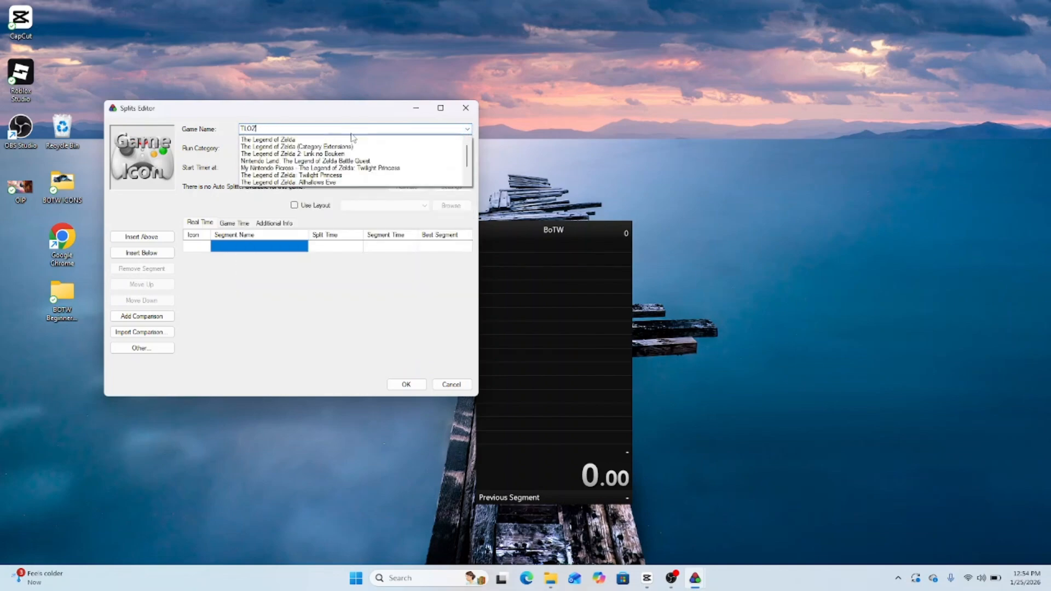
text(:)
scroll(352, 138, down, 1)
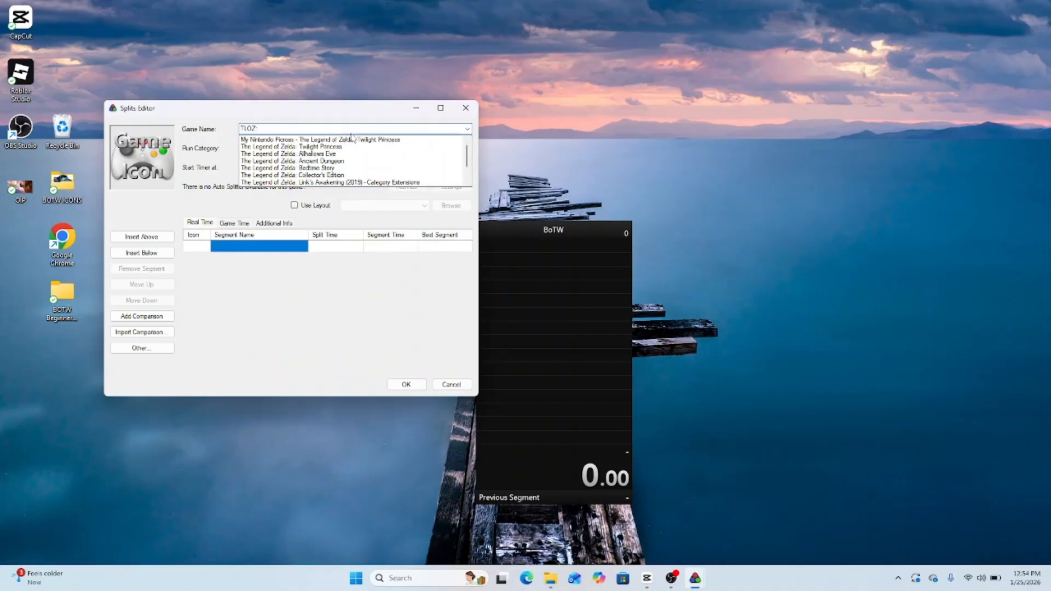
text(Breath)
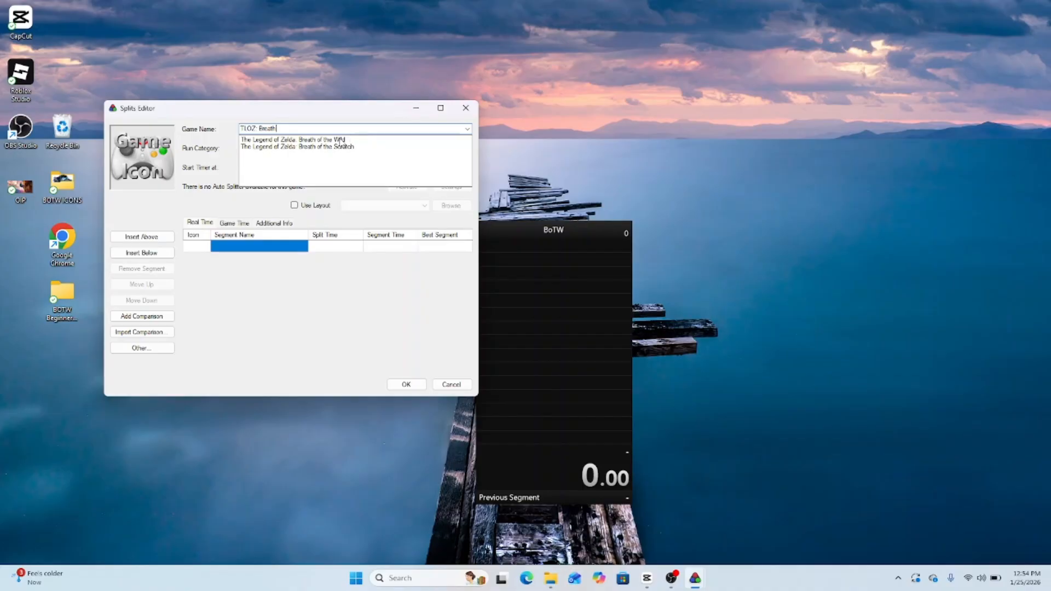
click(339, 140)
Step: Set the run category to Any% and the timer's starting time to -1.2
click(351, 149)
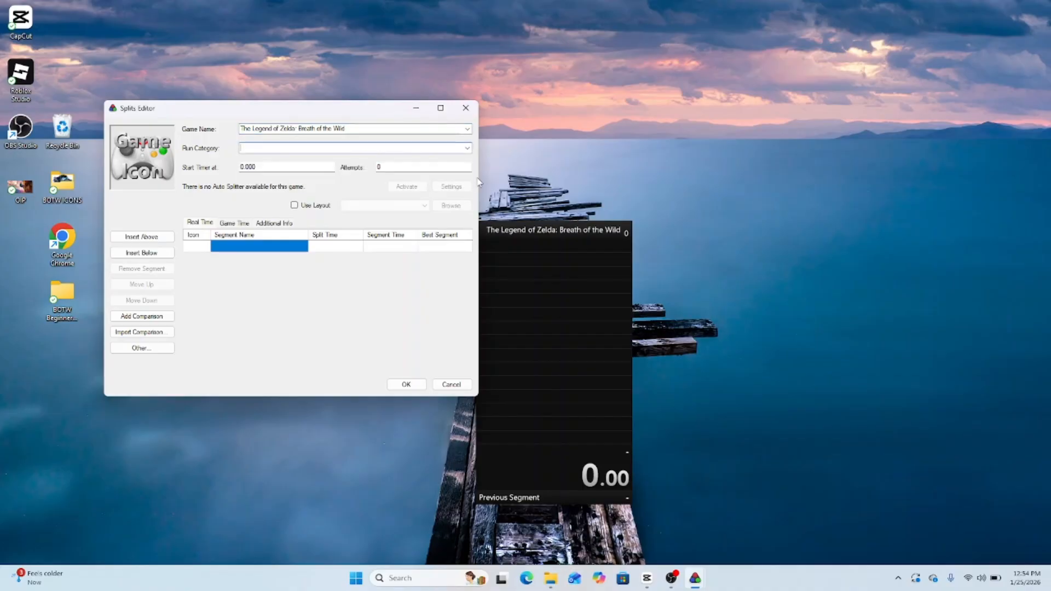
click(467, 147)
click(372, 150)
click(467, 148)
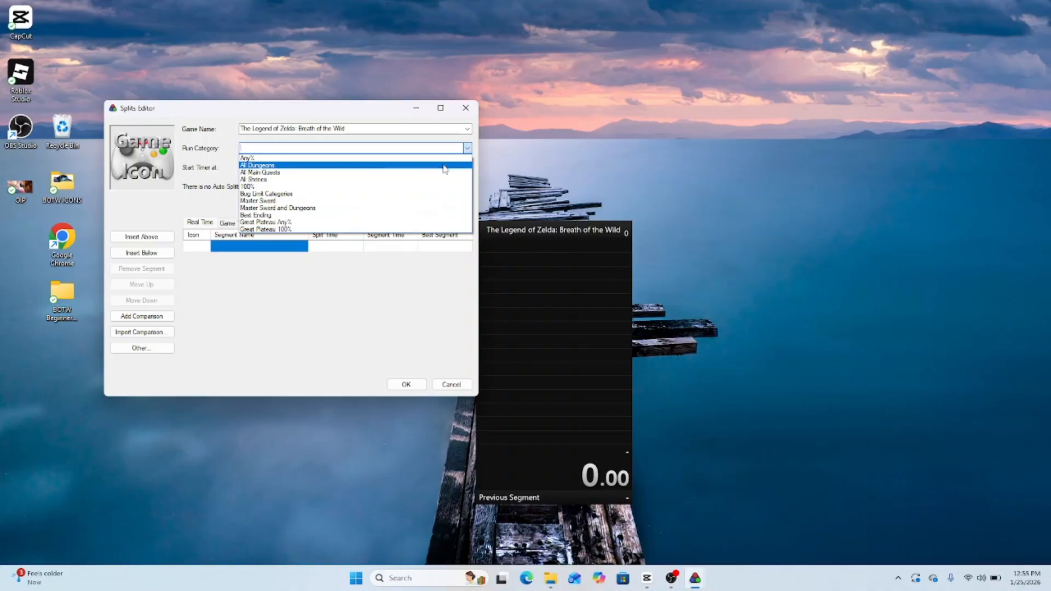
click(253, 158)
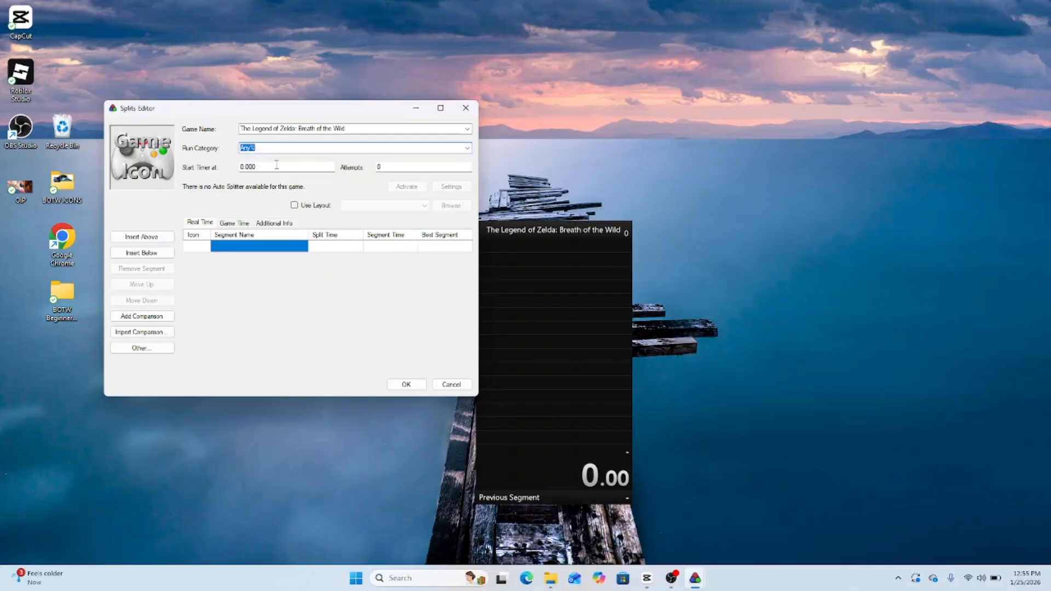
click(277, 166)
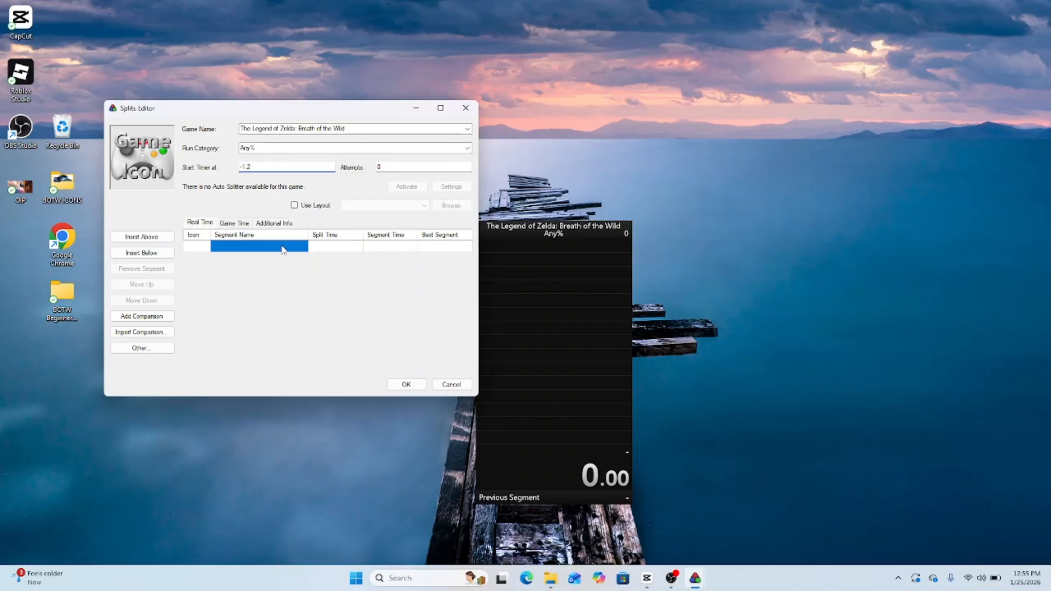
Step: Name the first segment Stasis and insert five blank segments below it
click(285, 249)
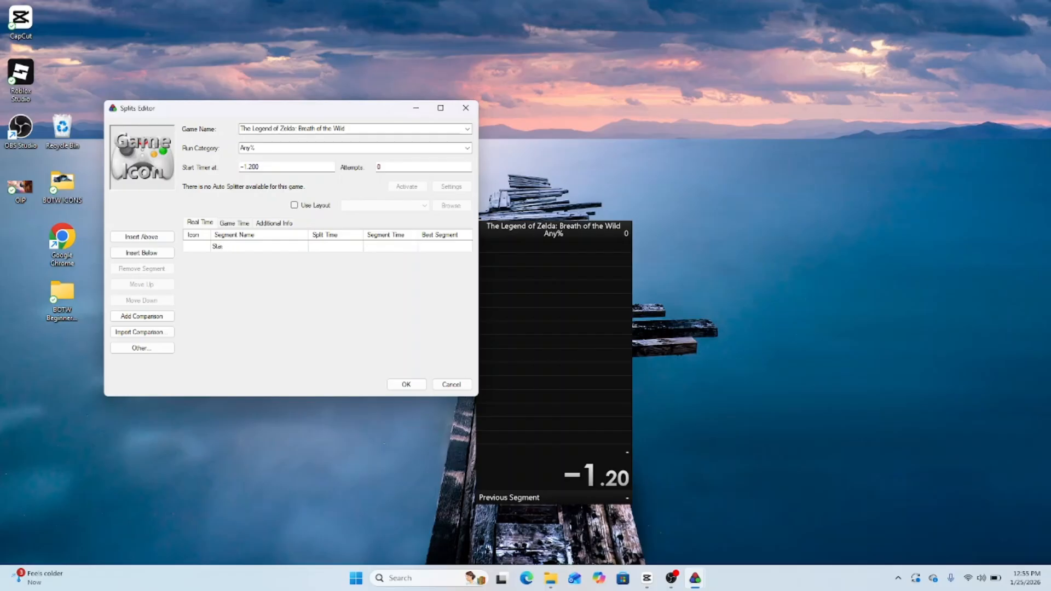
click(147, 256)
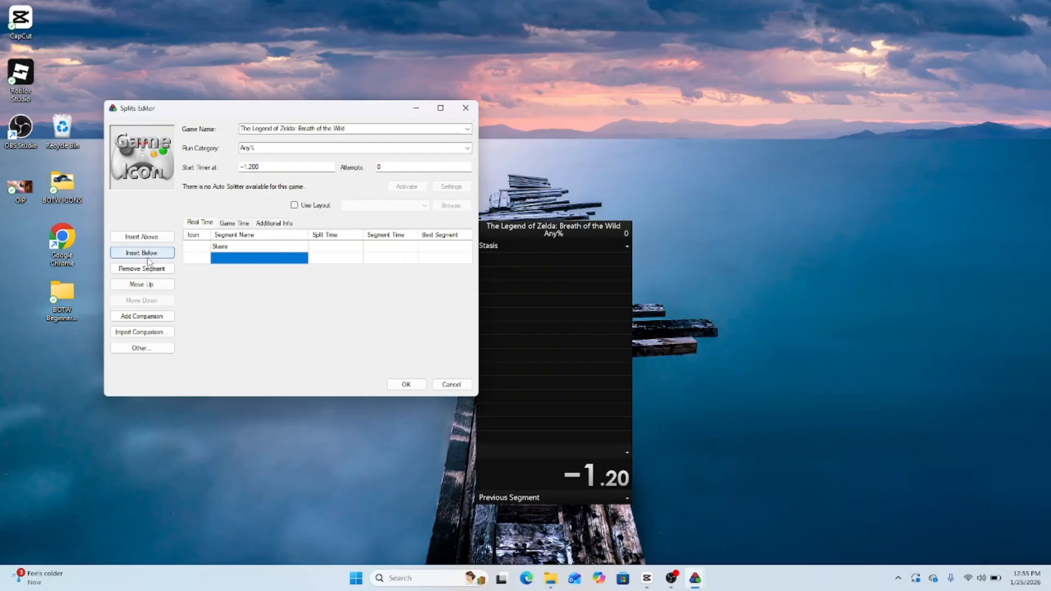
click(148, 258)
click(148, 255)
Step: Name the second segment Cryoins and the third segment Magnesis
click(239, 256)
click(239, 256)
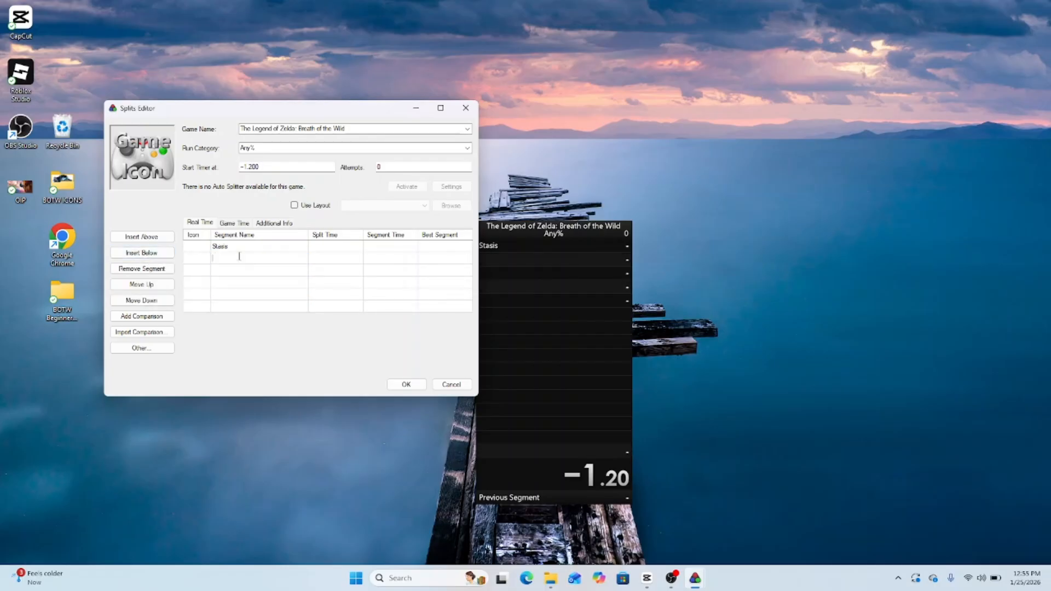
text(Cryoins)
click(231, 267)
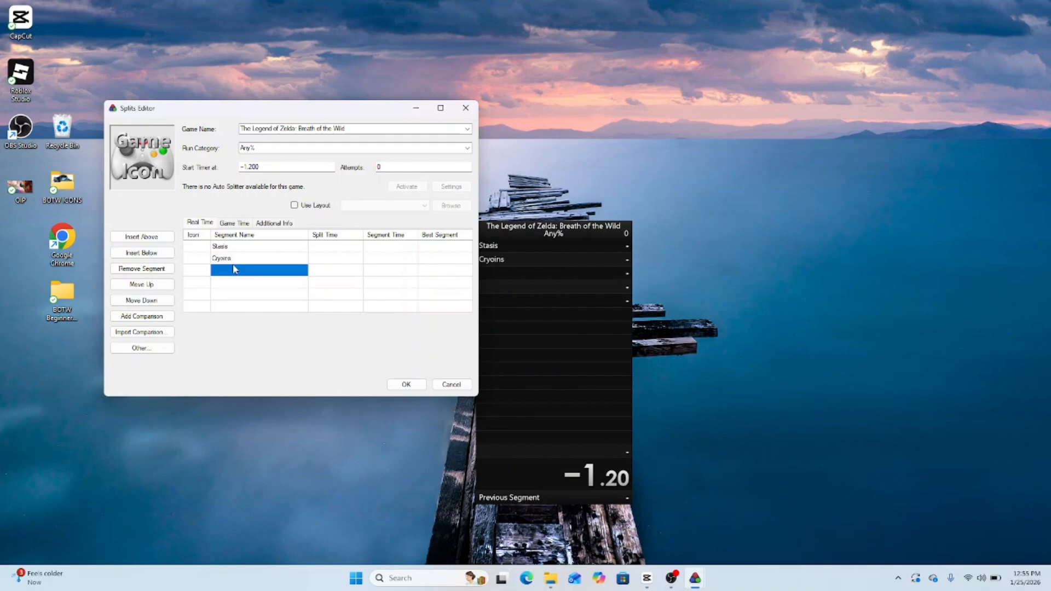
click(235, 267)
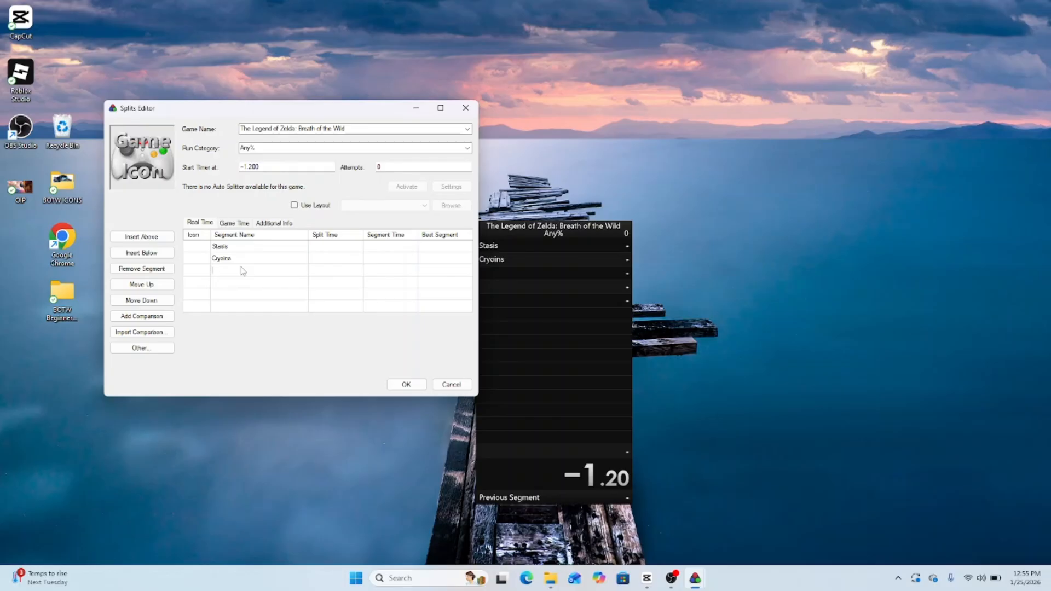
text(Magnesis)
Step: Name the fourth segment Bombs and the fifth segment Paraglider
click(236, 282)
click(239, 282)
text(Bombs)
click(237, 296)
click(255, 295)
text(Paraglider)
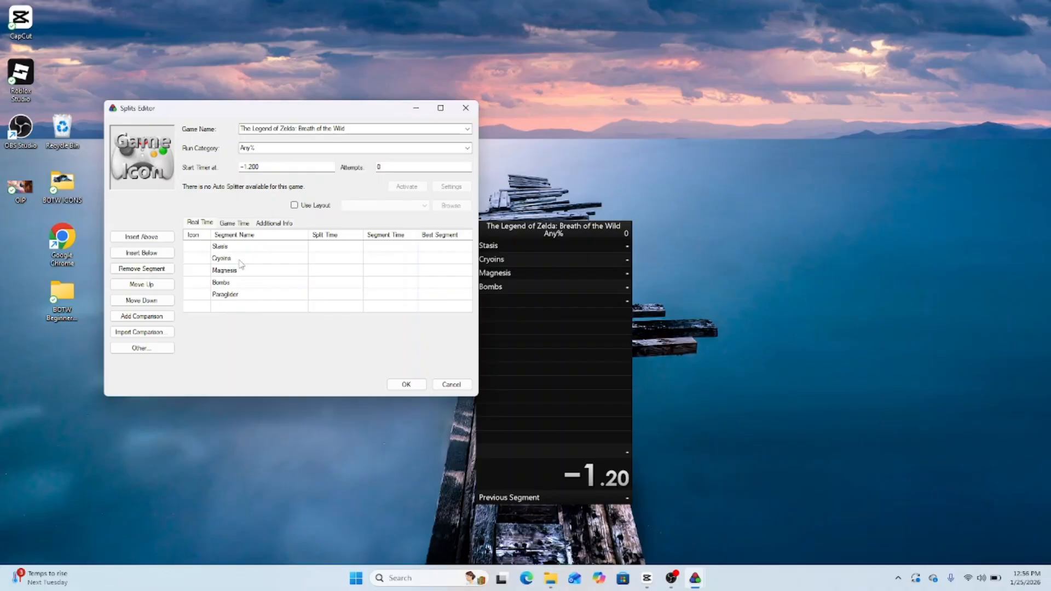
Step: Name the sixth segment Castle and add a segment named Blights below it
click(259, 306)
click(269, 306)
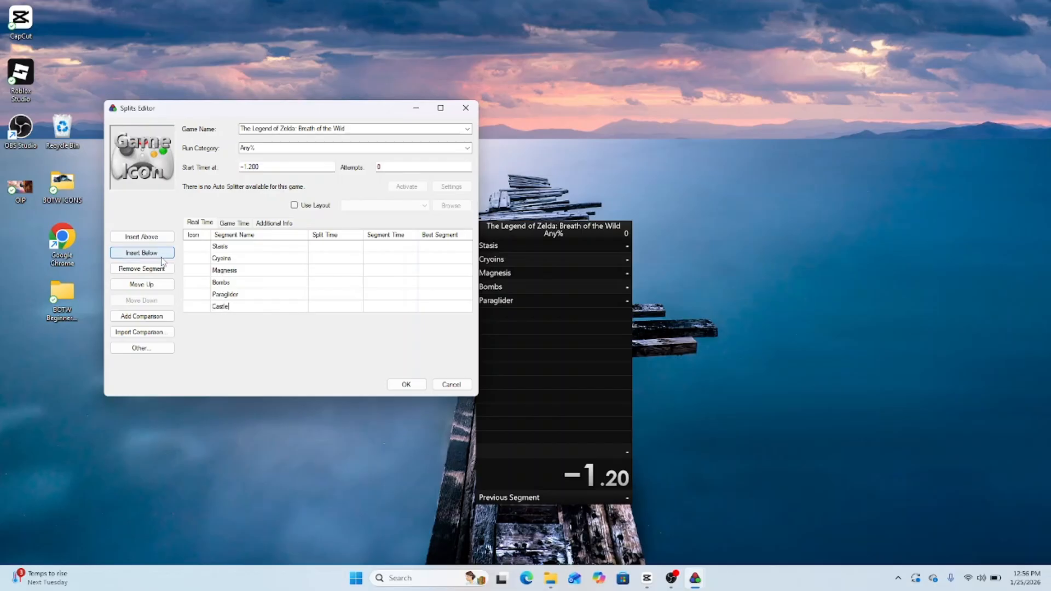
click(229, 318)
click(228, 320)
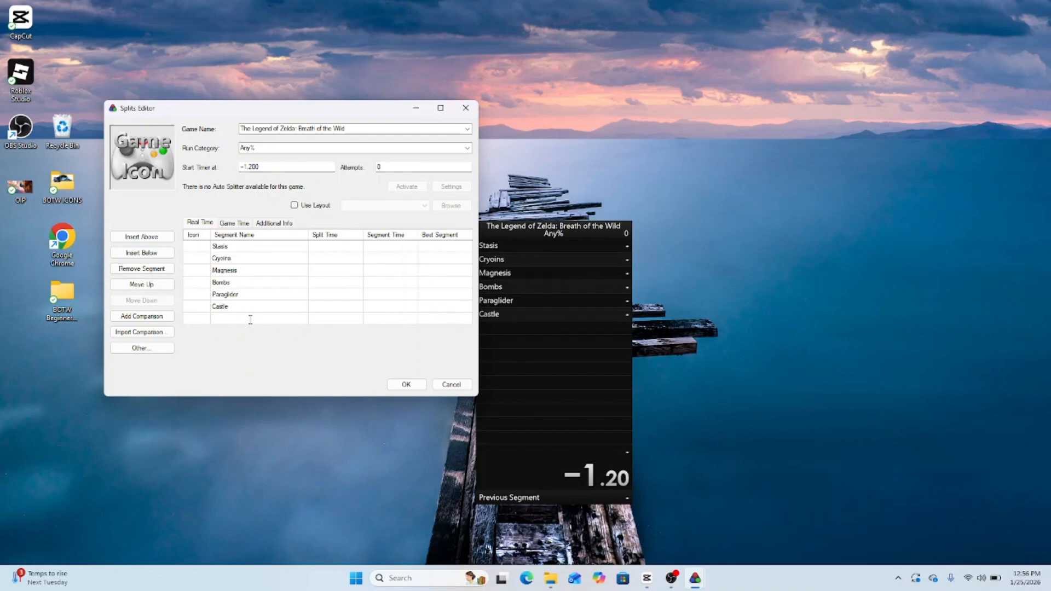
text(Blights)
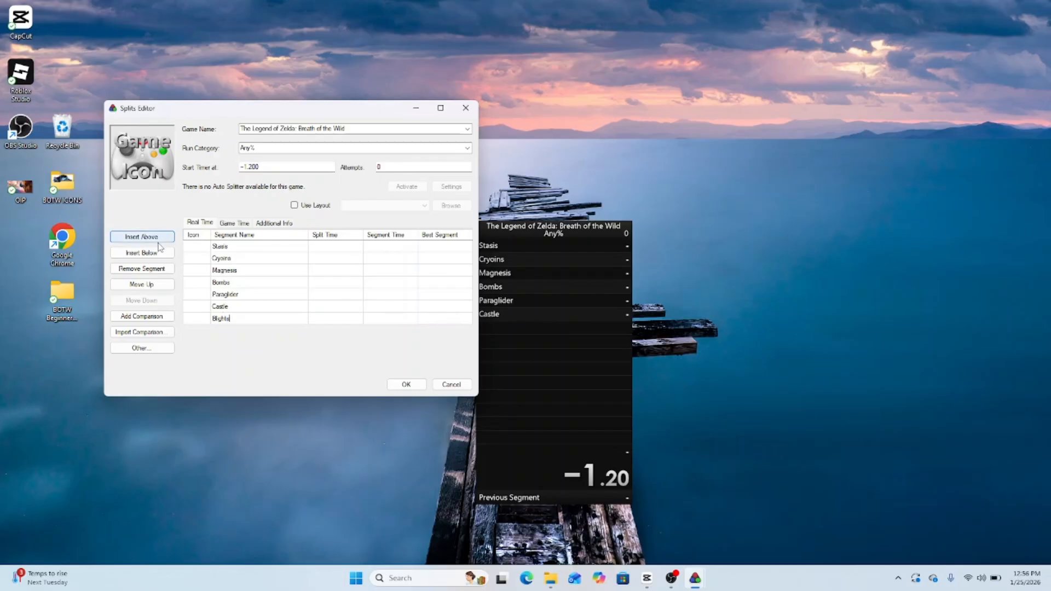
Step: Add two more segments below Blights, named Calamity Ganon and Dark Beast Ganon
click(142, 253)
click(227, 330)
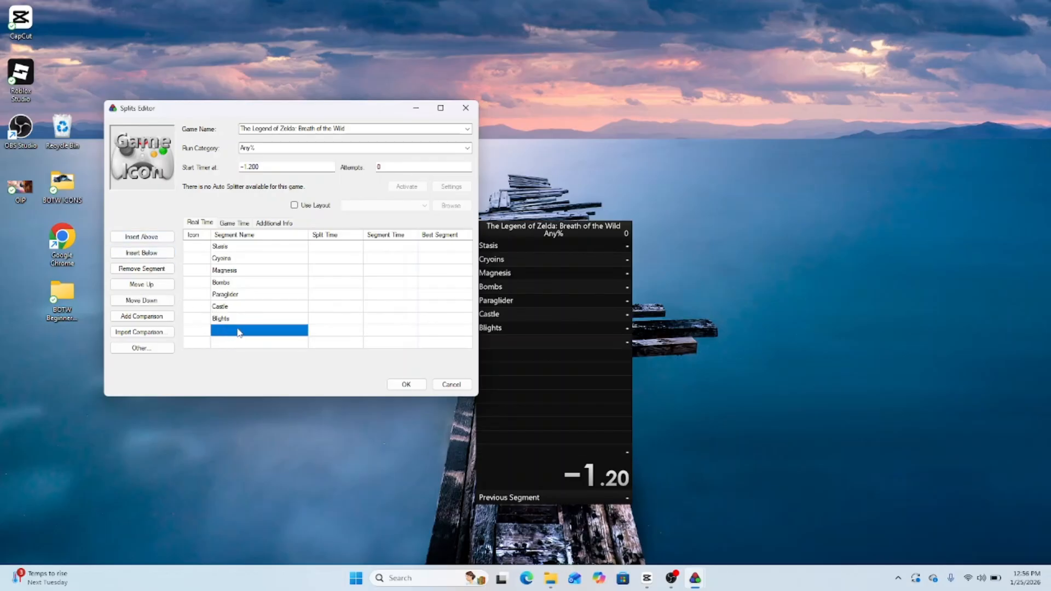
click(244, 329)
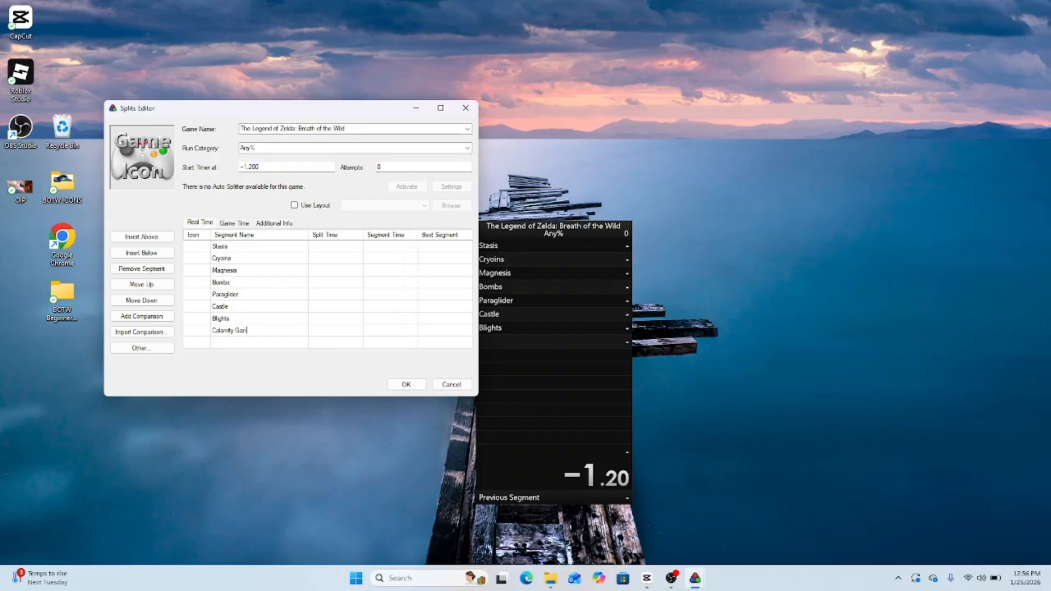
click(232, 343)
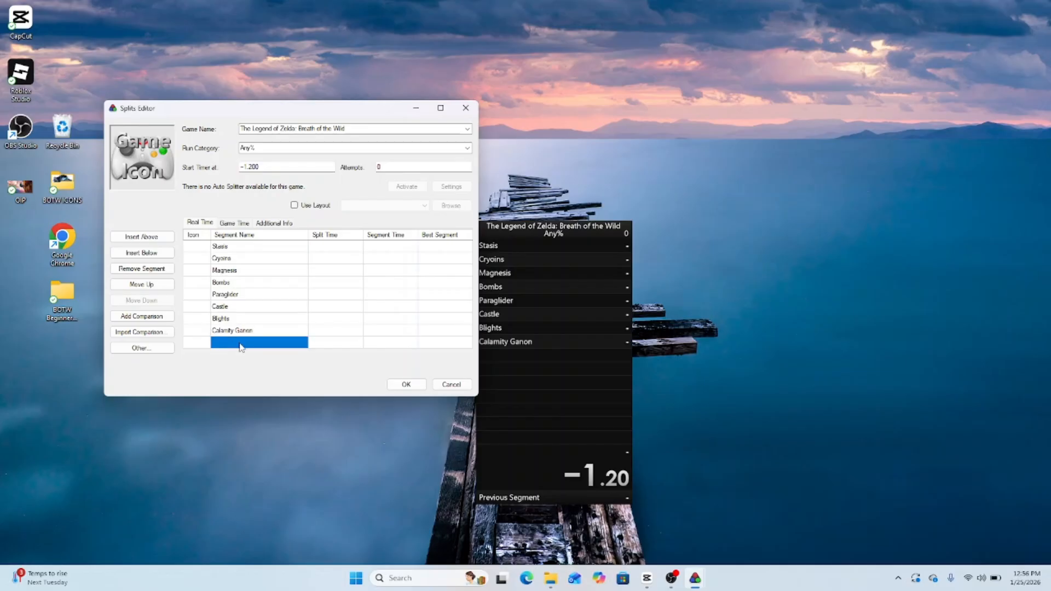
click(236, 343)
text(Dark Beast Ganon)
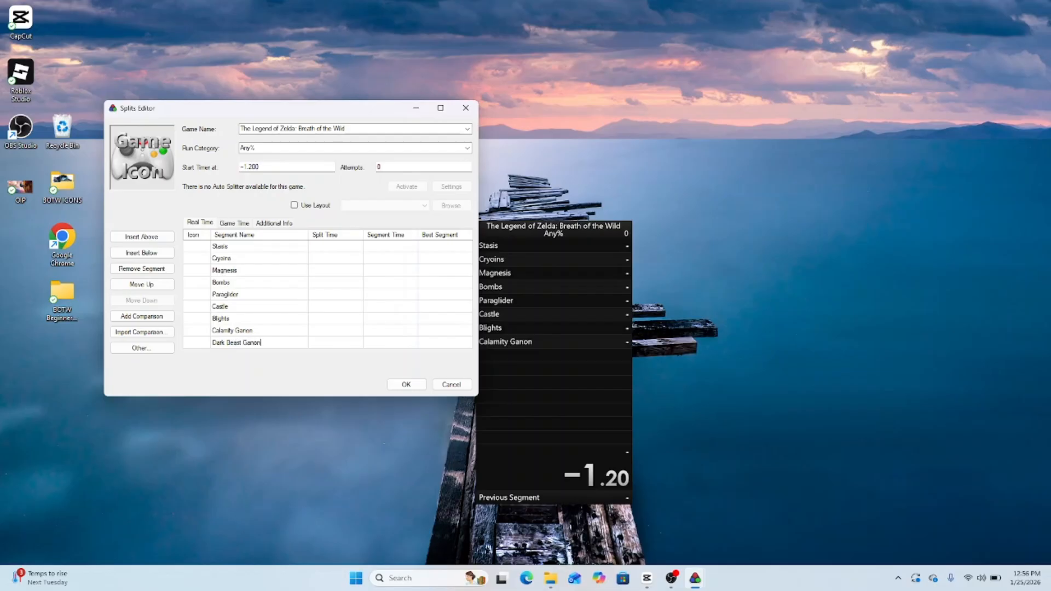
click(247, 248)
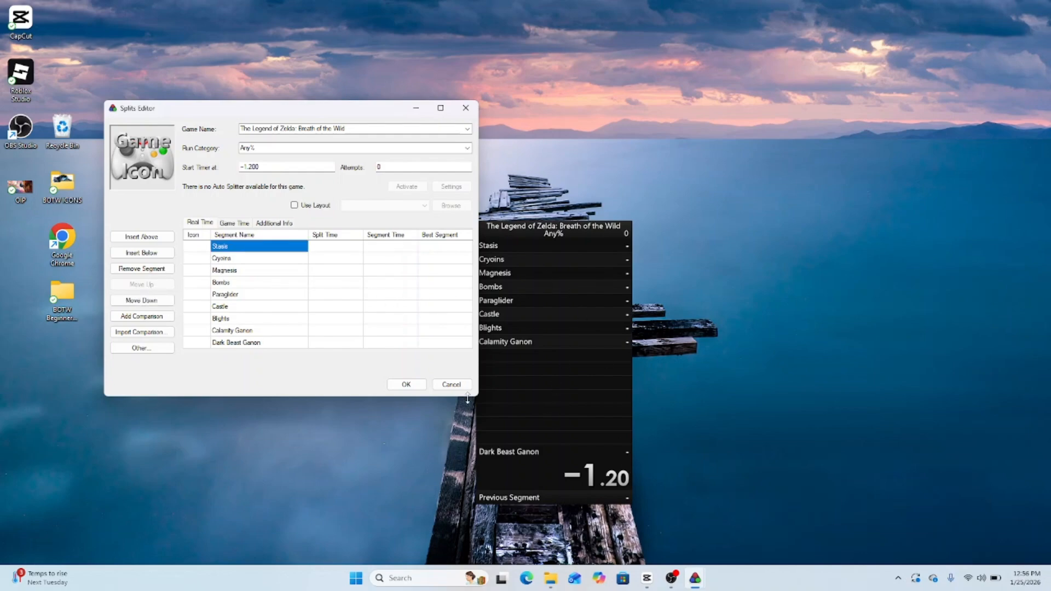
Step: Assign the Stasis-removebg-preview image as the Stasis segment's icon and Cryonis-removebg-preview as the Cryoins segment's icon
double_click(209, 249)
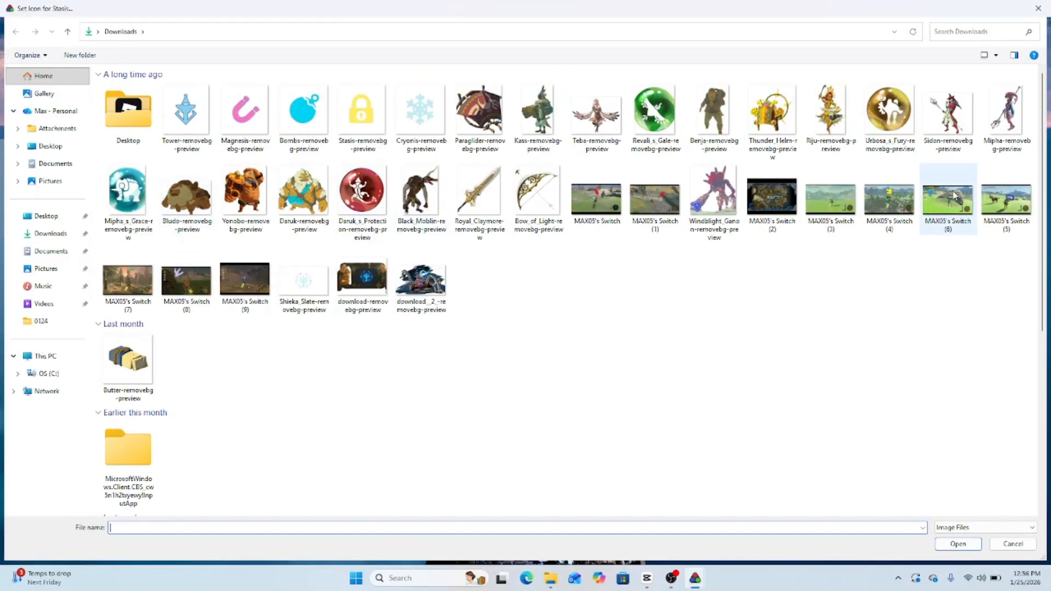
click(973, 533)
click(964, 542)
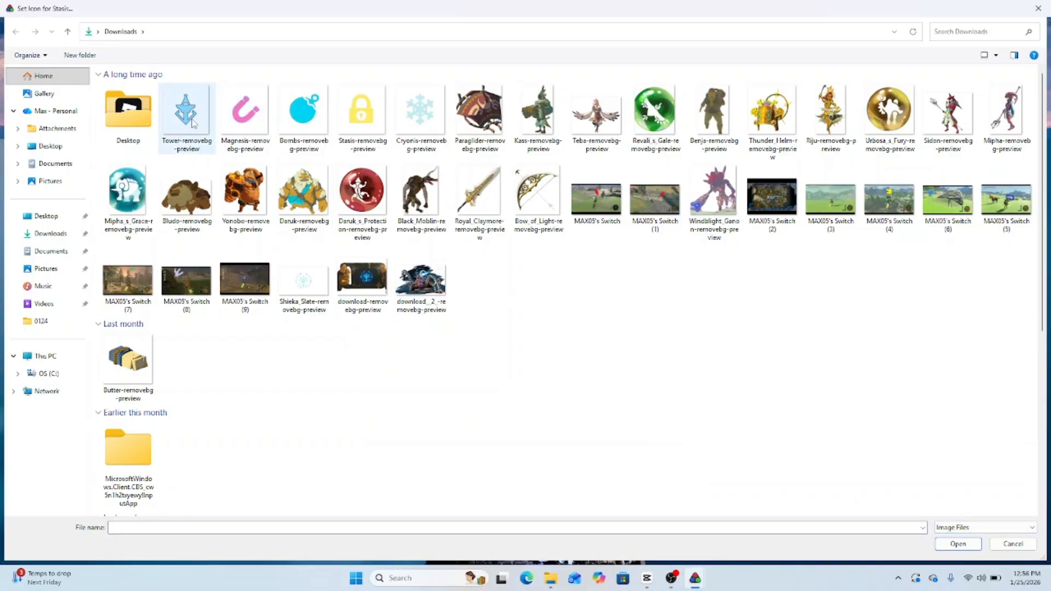
double_click(363, 121)
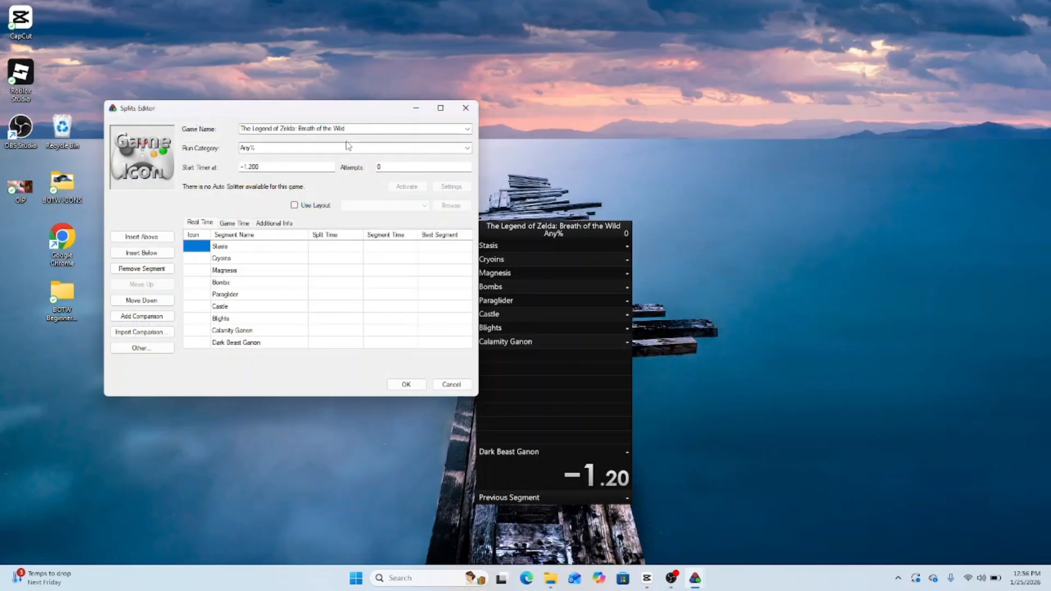
double_click(209, 258)
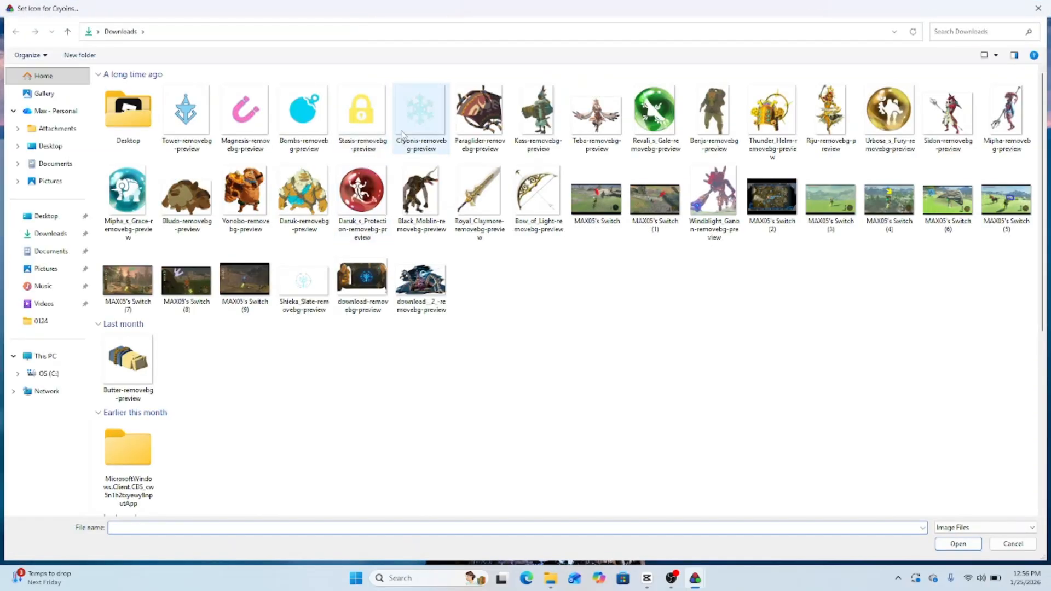
double_click(418, 115)
Step: Assign the Magnesis-removebg-preview image as the Magnesis segment's icon and Bombs-removebg-preview as the Bombs segment's icon
double_click(201, 271)
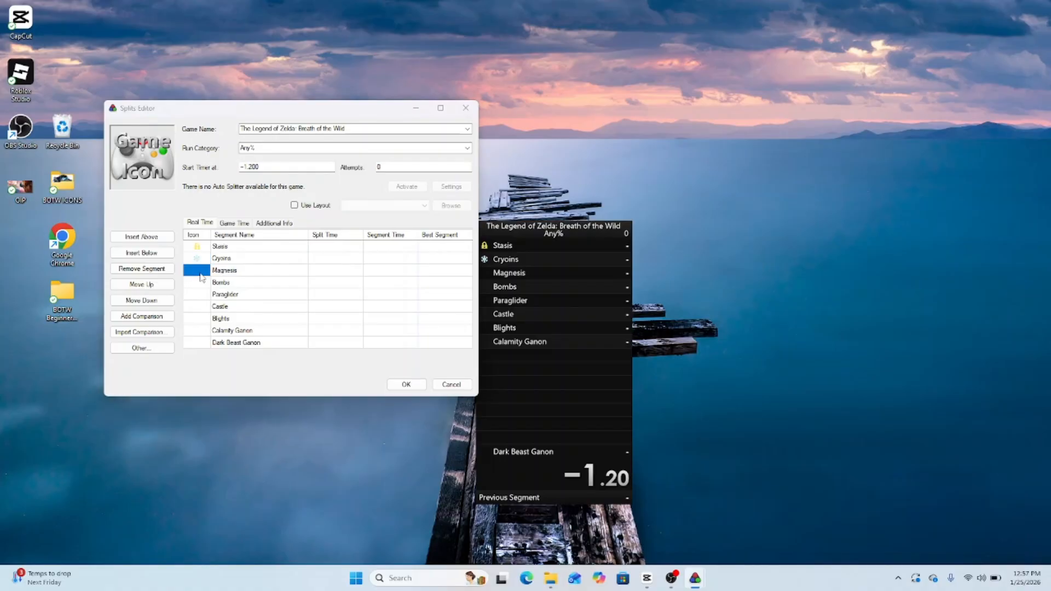
double_click(244, 112)
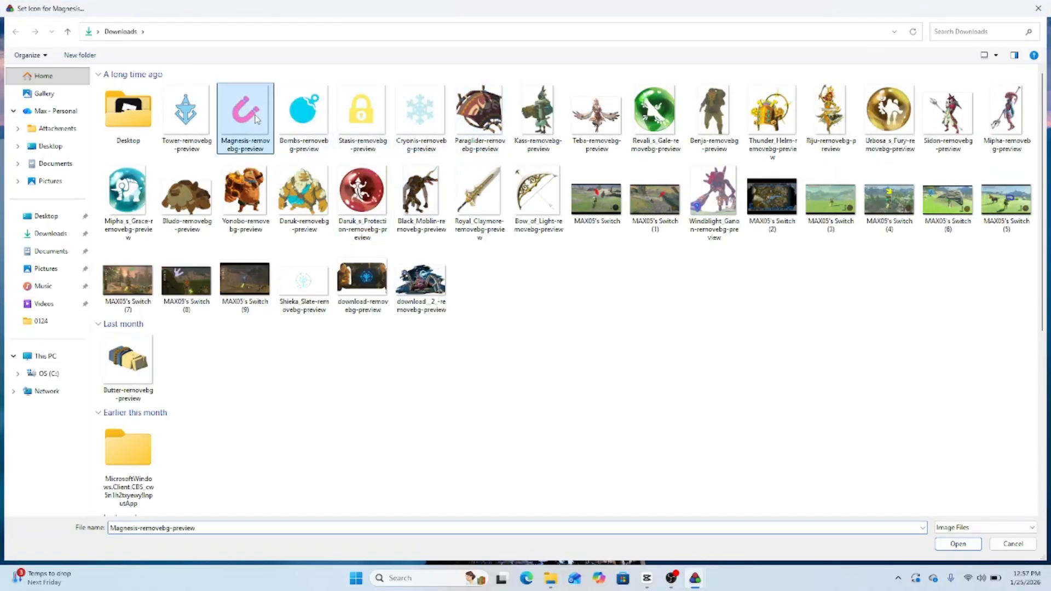
double_click(201, 282)
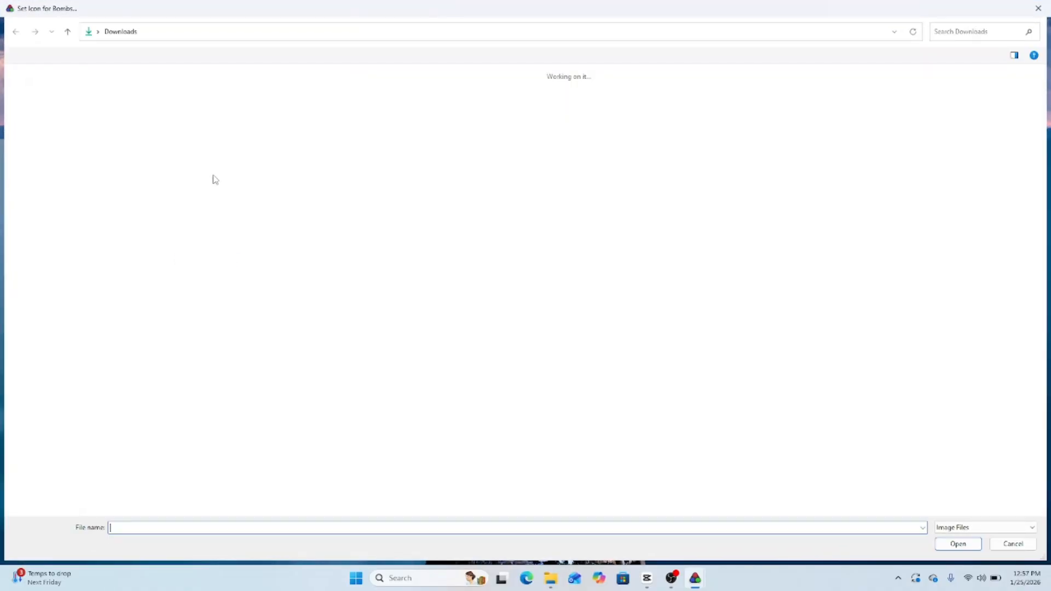
double_click(286, 124)
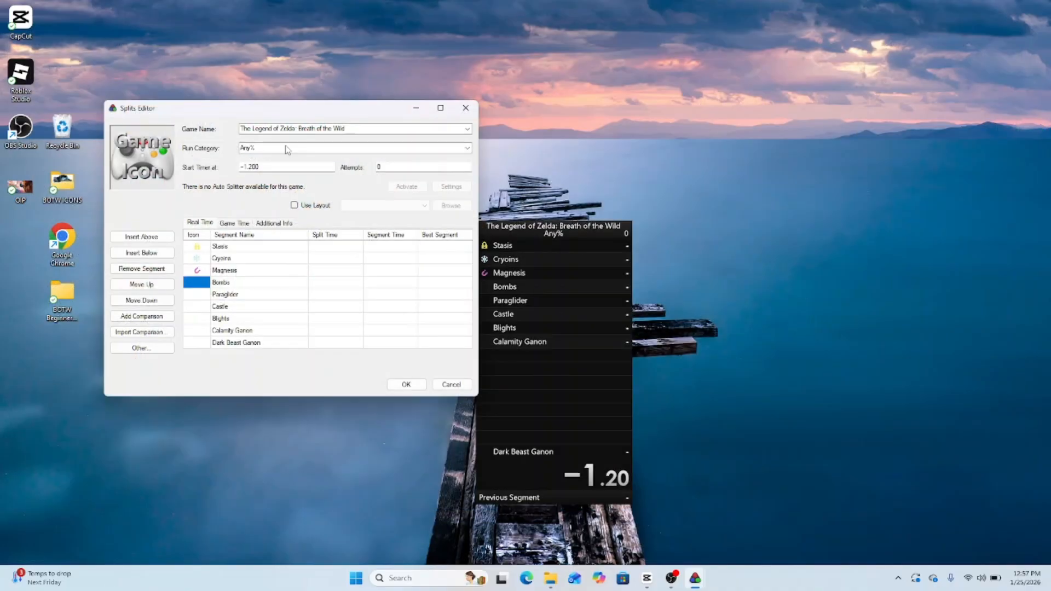
Step: Assign the Paraglider-removebg-preview image as the Paraglider segment's icon and Black_Moblin-removebg-preview as the Castle segment's icon
double_click(202, 293)
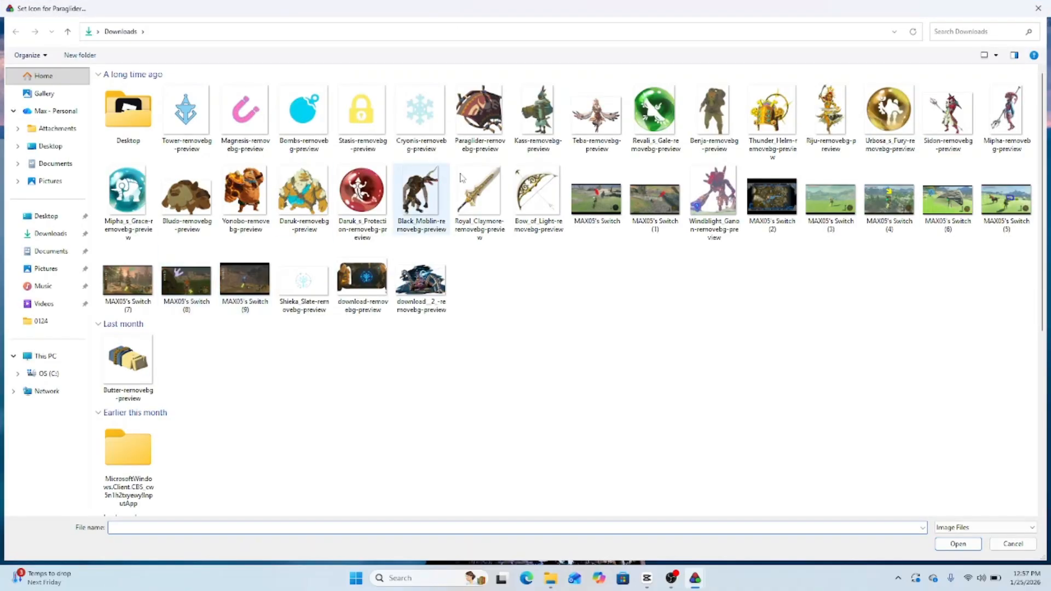
double_click(477, 113)
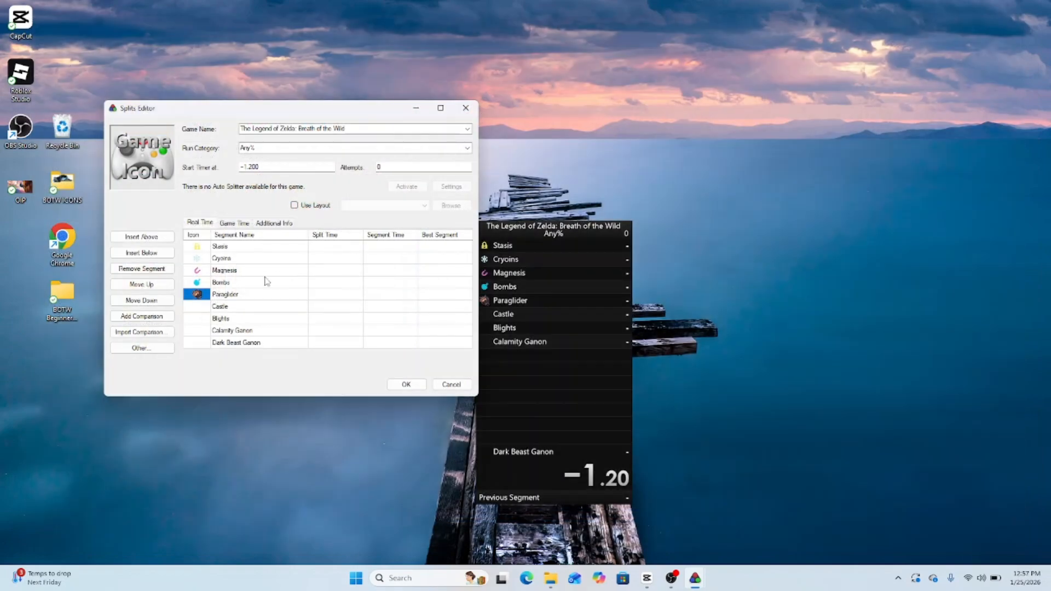
click(198, 310)
double_click(197, 312)
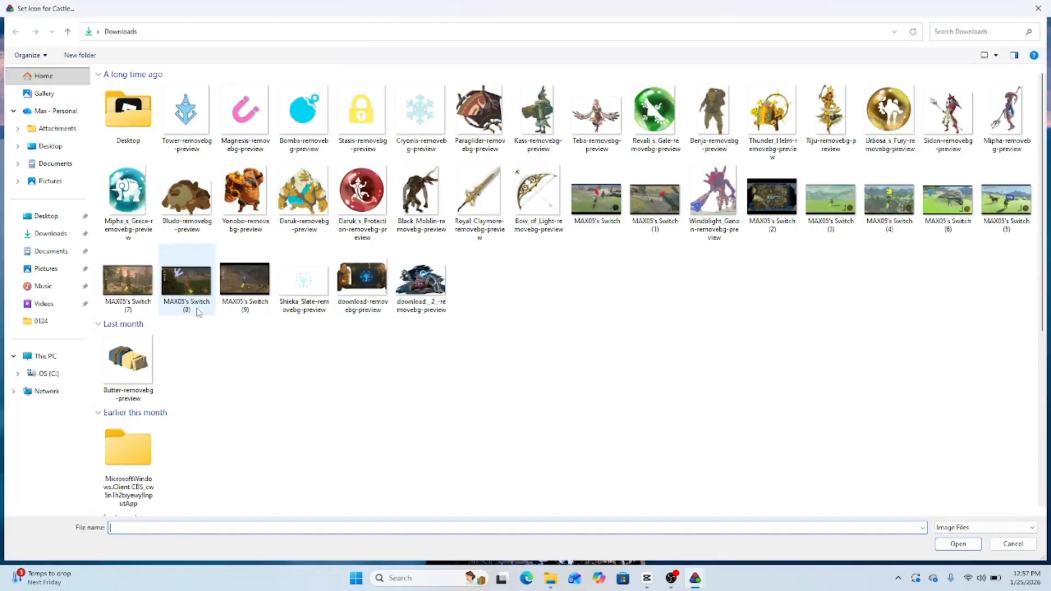
double_click(421, 193)
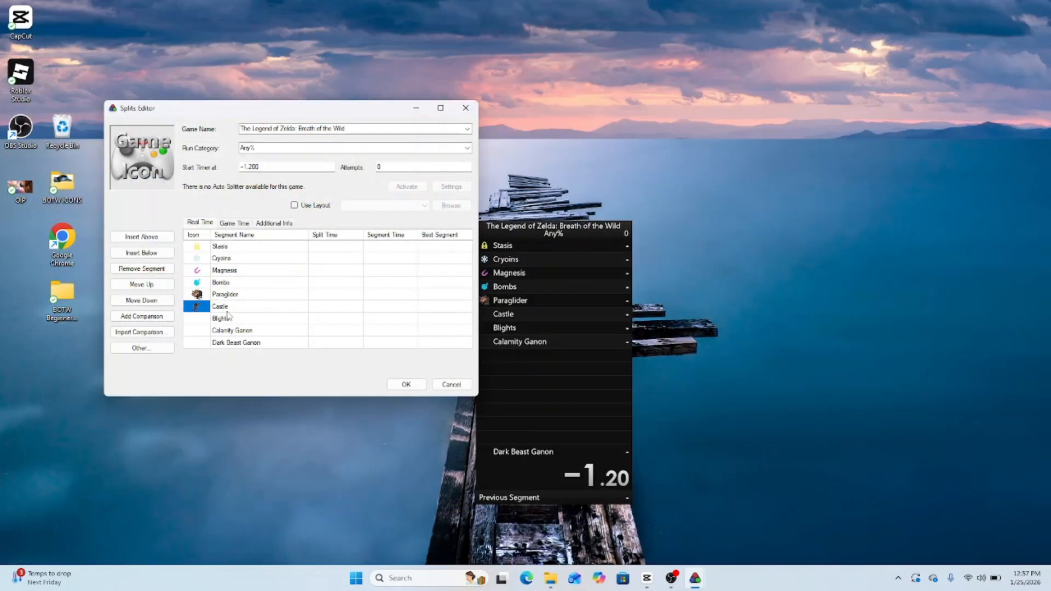
click(198, 319)
double_click(197, 319)
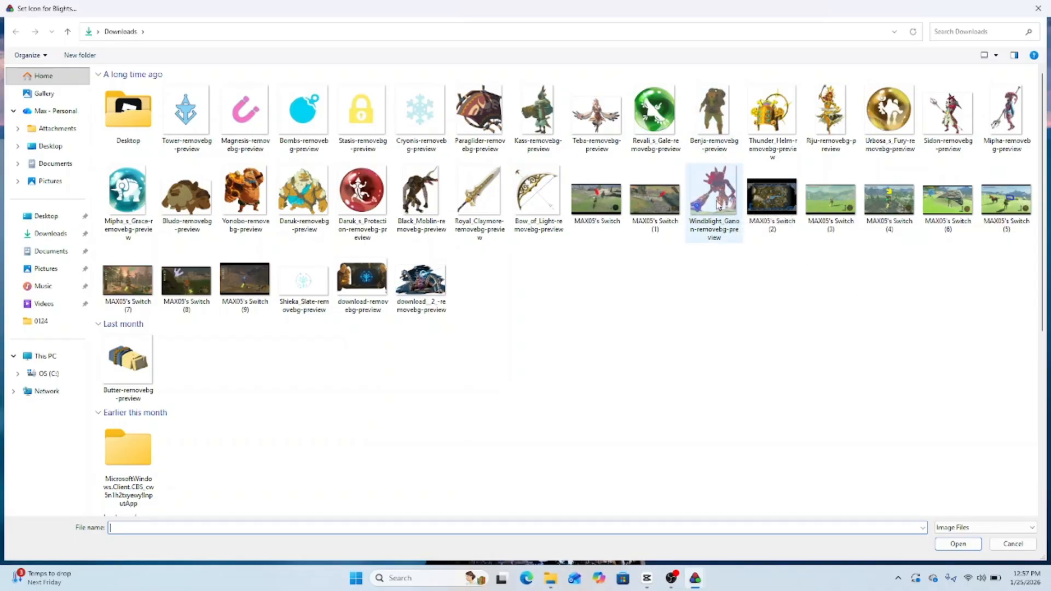
click(1005, 545)
Step: Assign Royal_Claymore-removebg-preview as Calamity Ganon's icon and Bow_of_Light-removebg-preview as Dark Beast Ganon's icon, and accept the splits
double_click(197, 330)
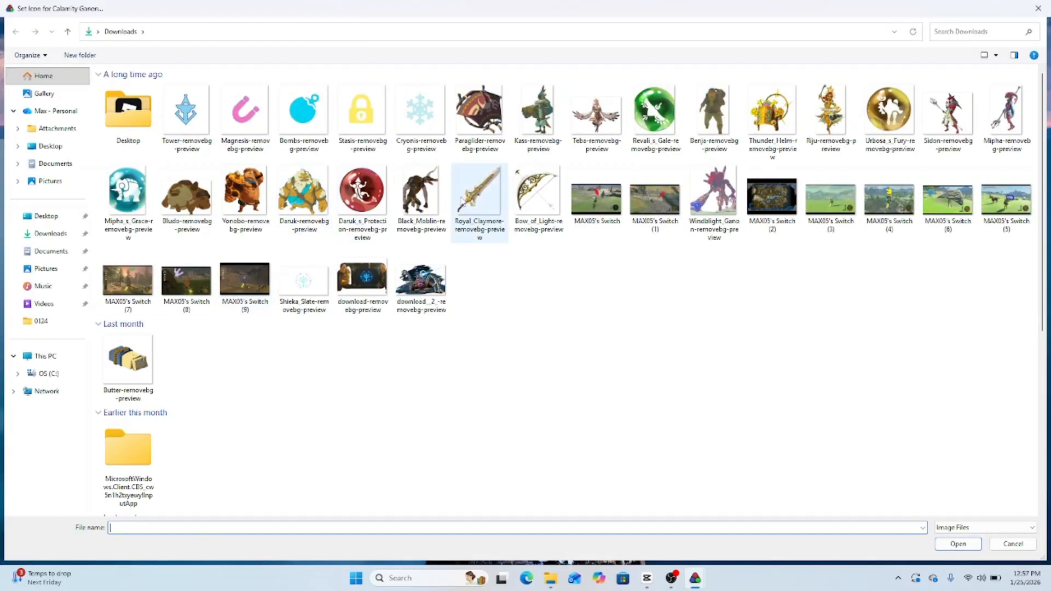
double_click(489, 195)
double_click(198, 343)
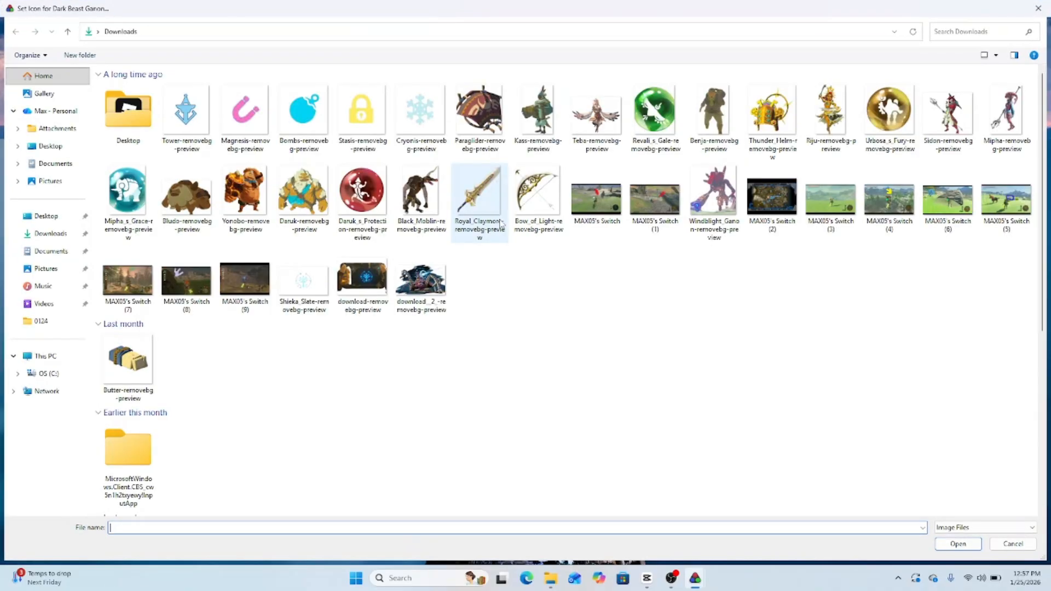
double_click(535, 203)
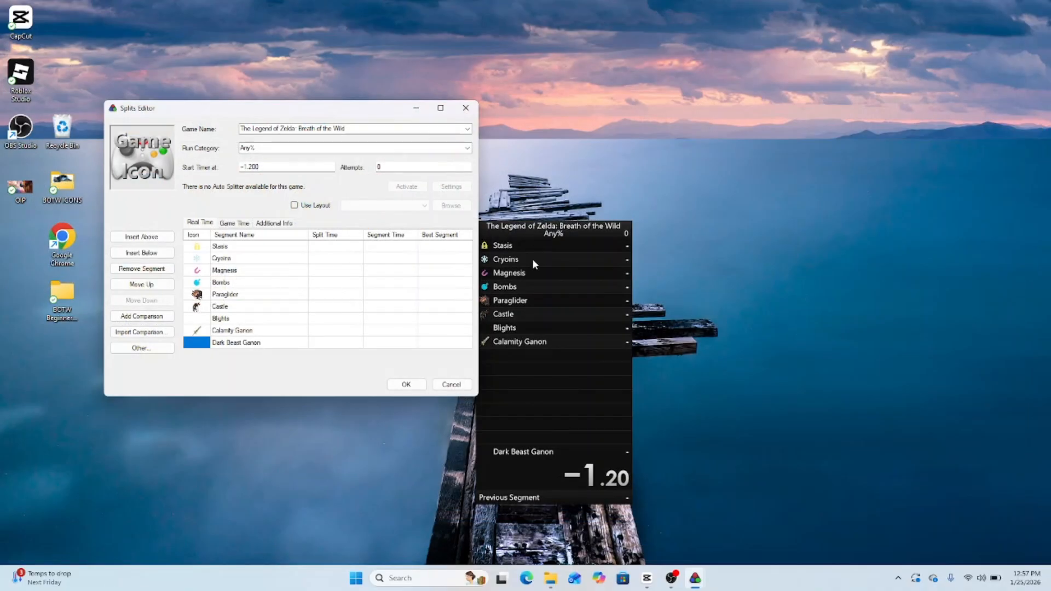
click(406, 384)
Step: Move the LiveSplit timer towards the desktop's upper-left area and minimize it
drag(584, 366, 476, 339)
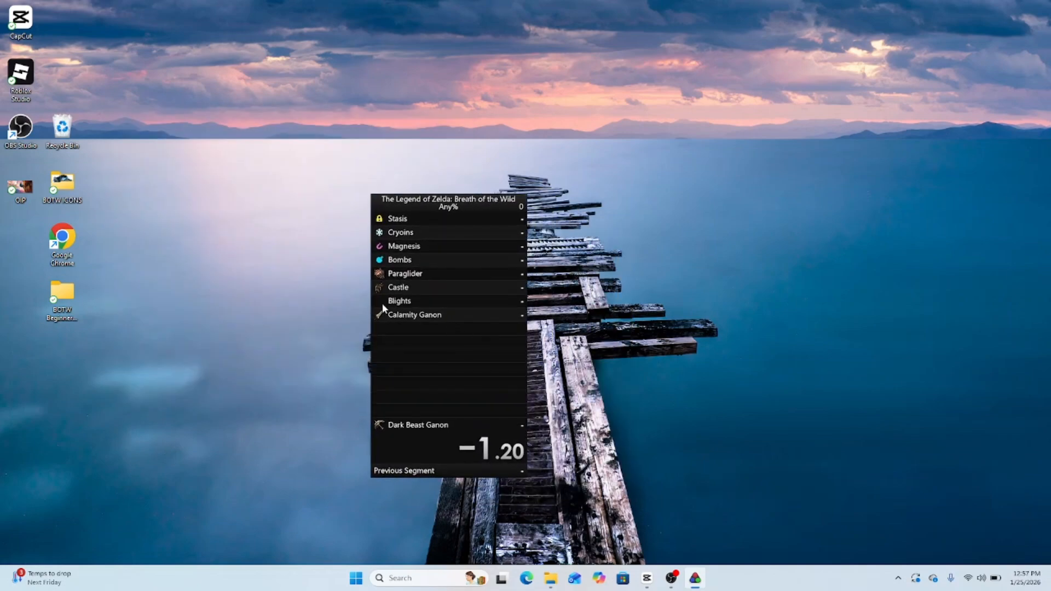
drag(442, 332, 249, 214)
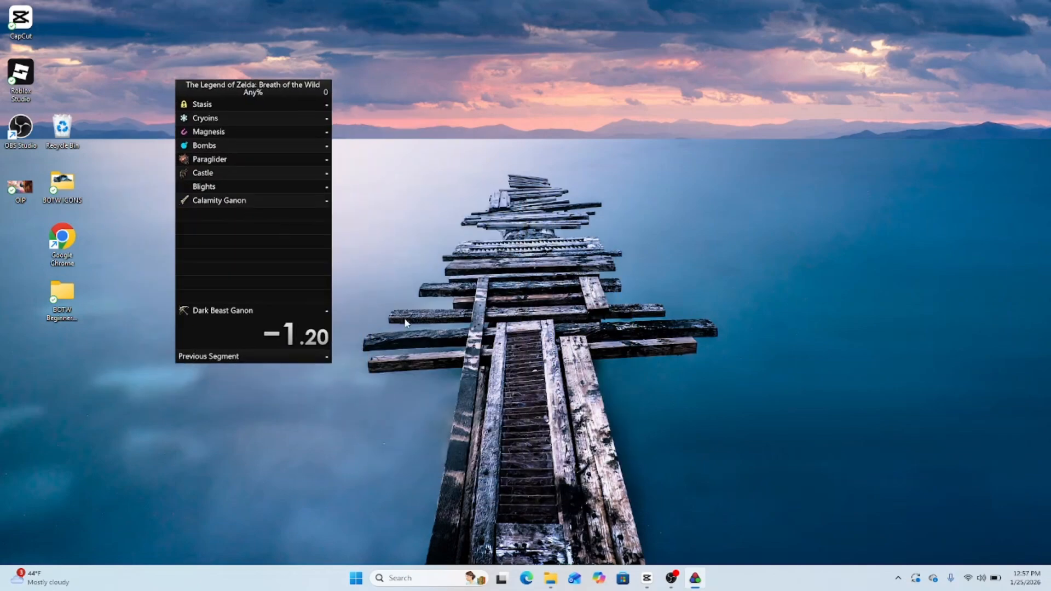
click(694, 579)
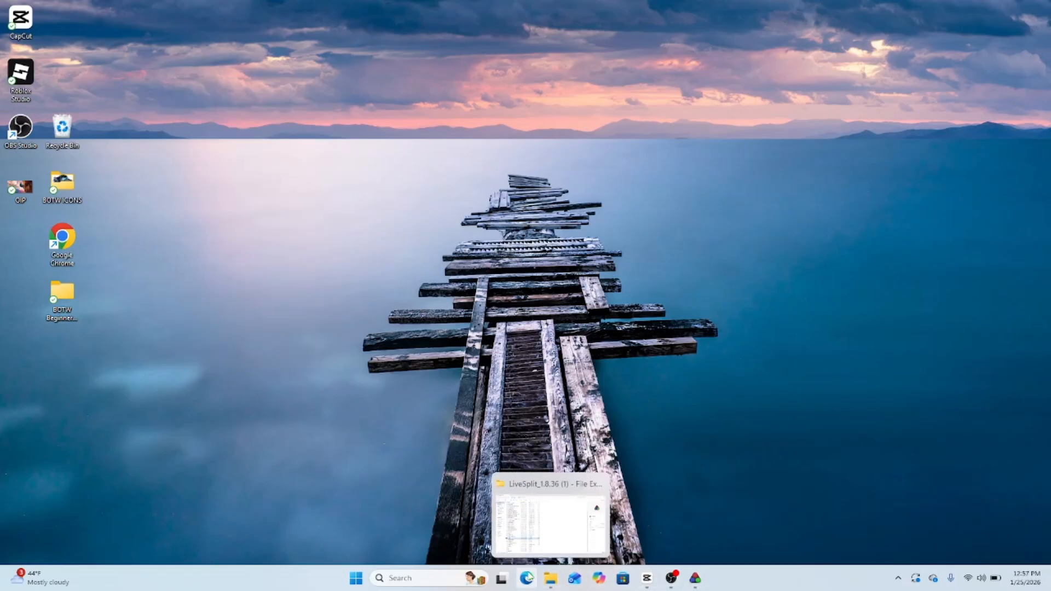
Step: Switch to Microsoft Edge and search for images of thunder blight ganon botw
click(526, 578)
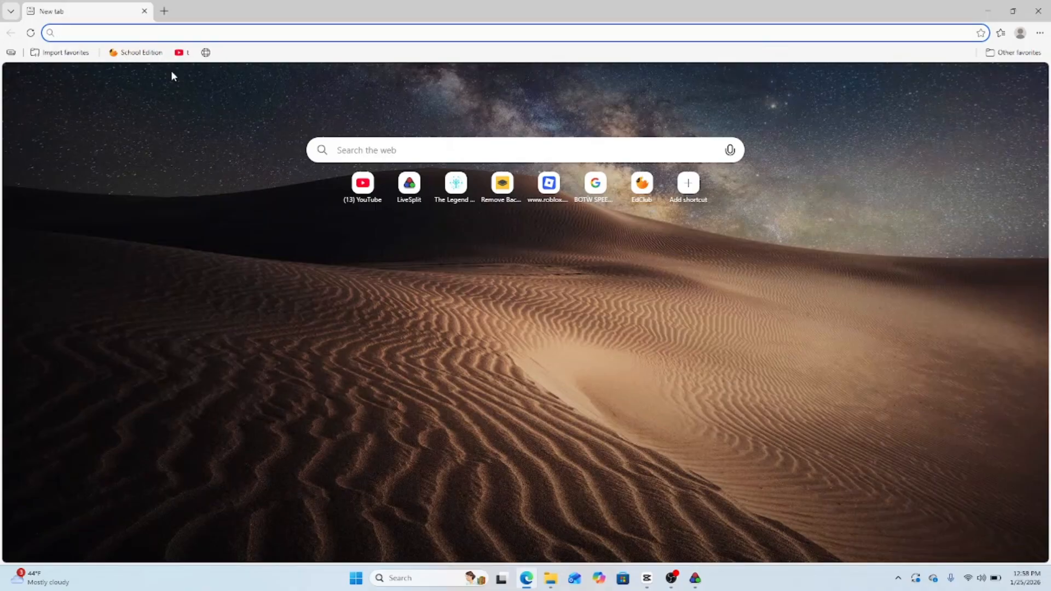
text(Thunder)
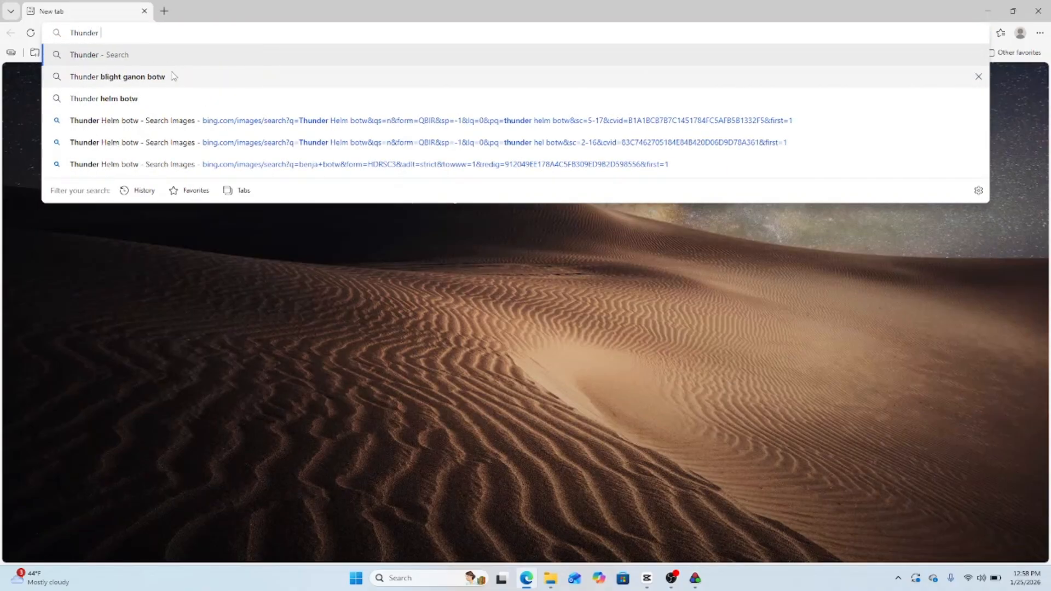
text( Bli)
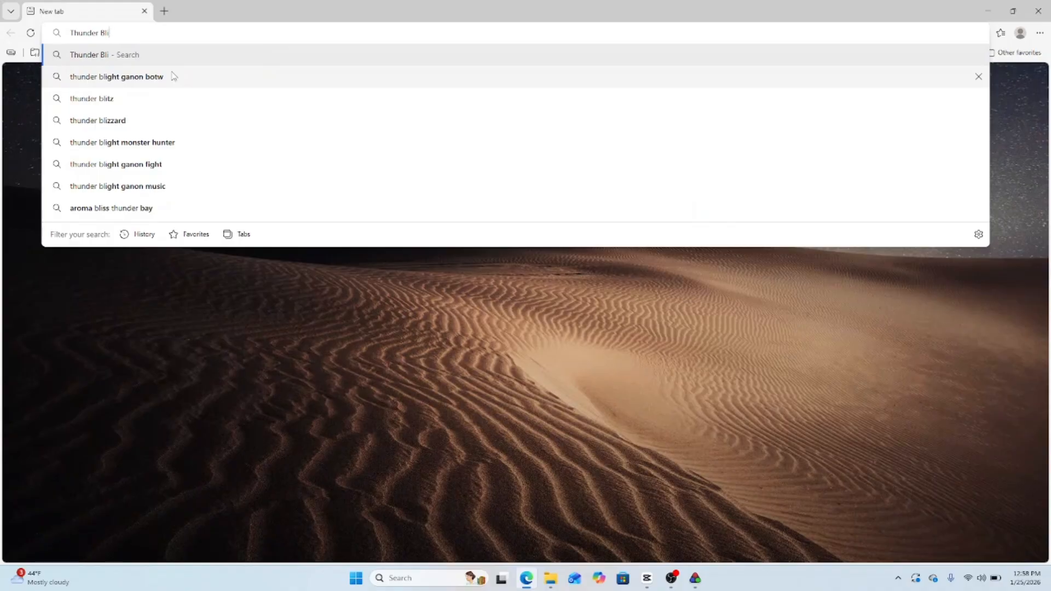
key(BackSpace)
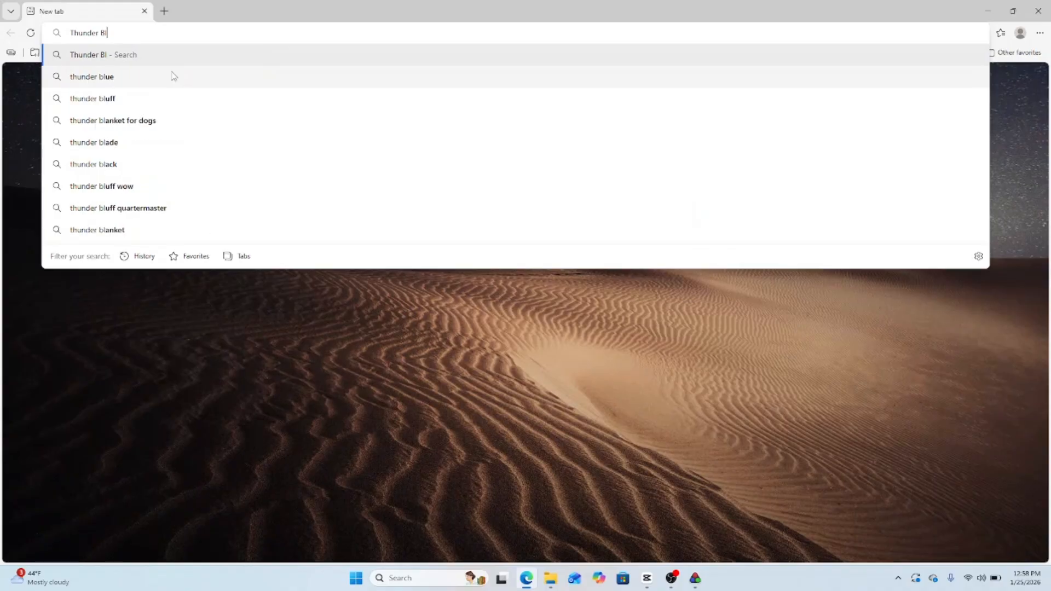
text(ight)
key(Return)
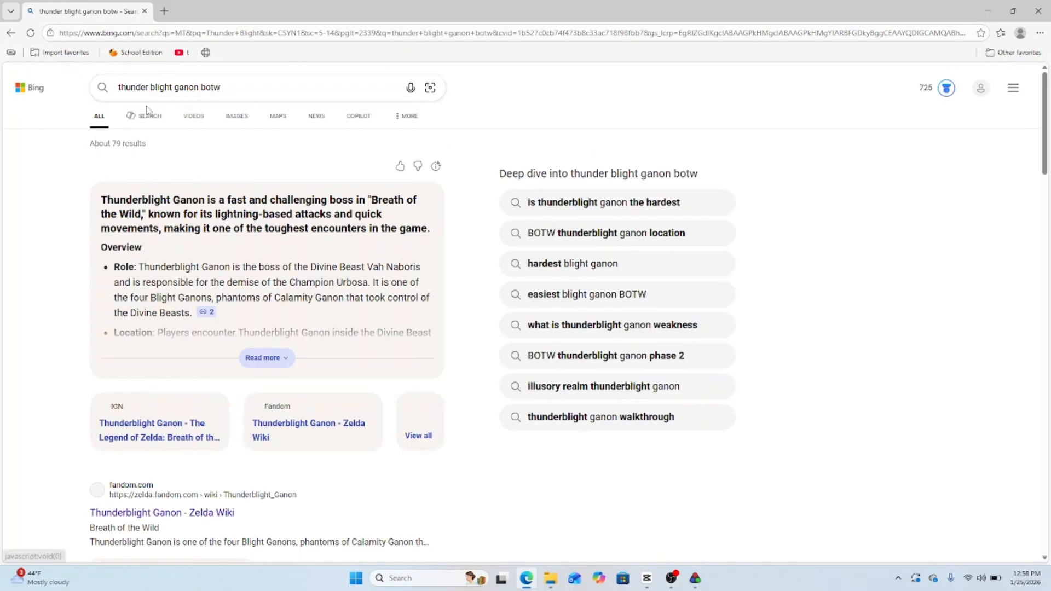
click(237, 117)
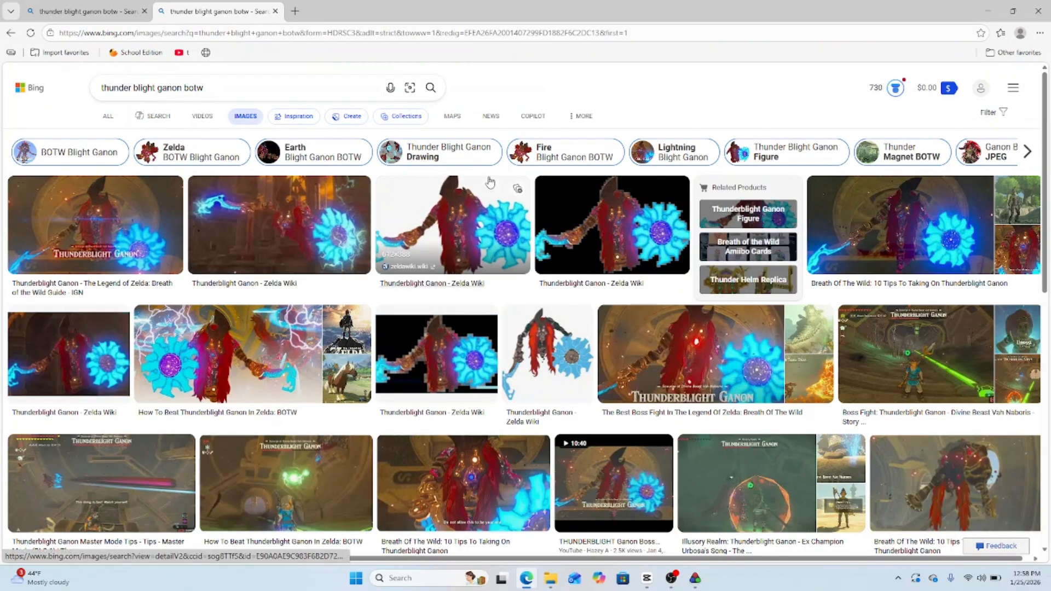
Step: Save the white-background Thunderblight Ganon image from the first row of results to Downloads as a WEBP file named Thunder Blight
right_click(481, 222)
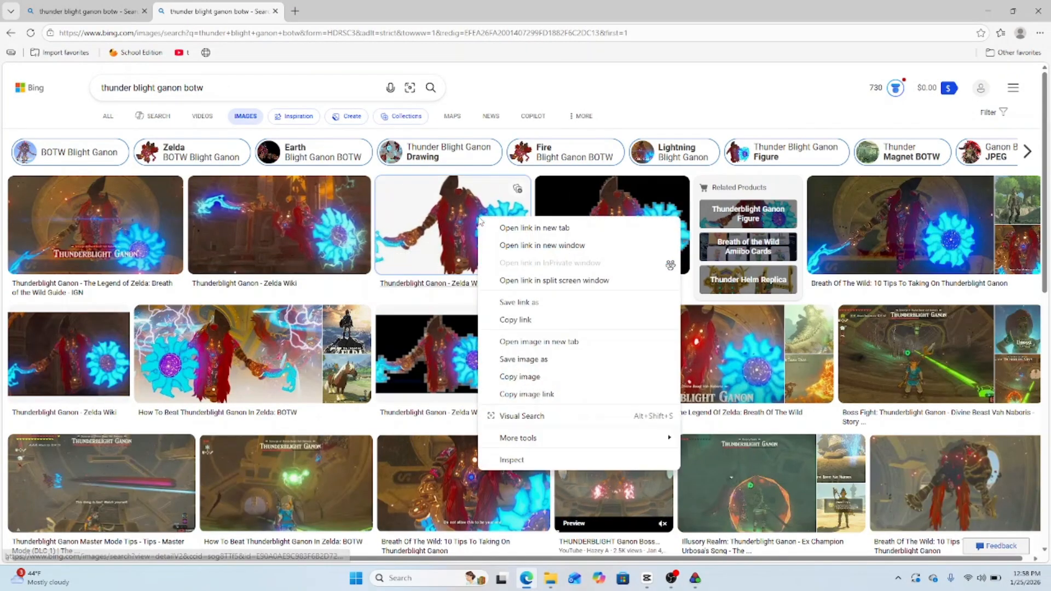
click(529, 361)
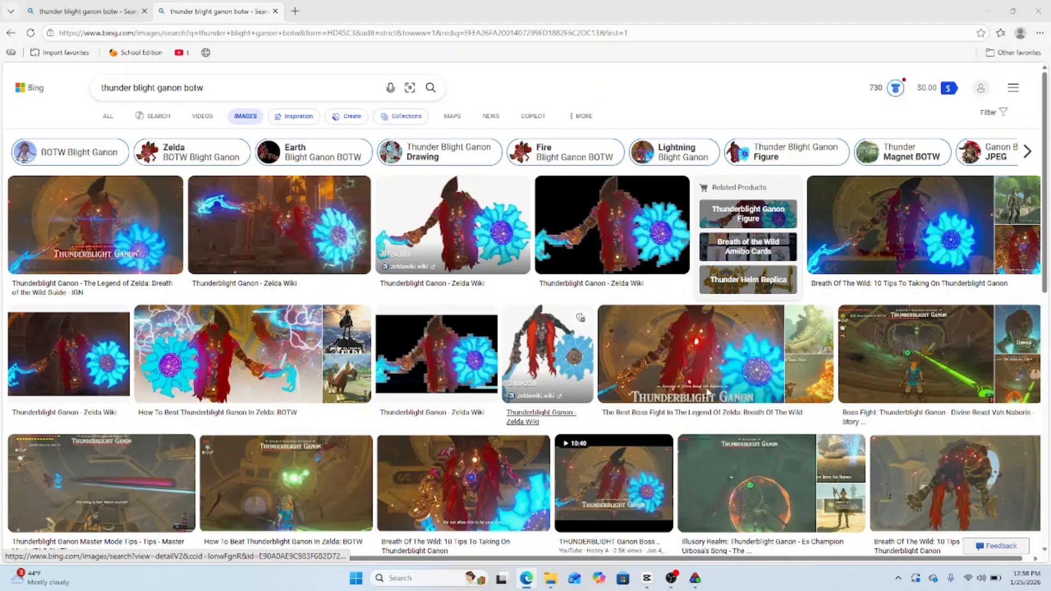
key(BackSpace)
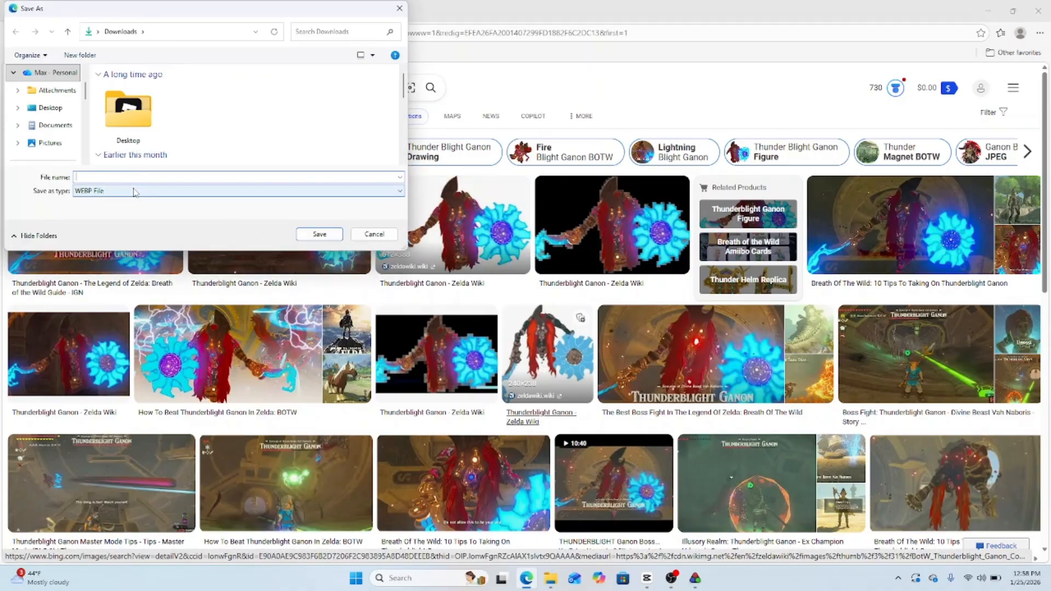
text(Thunder)
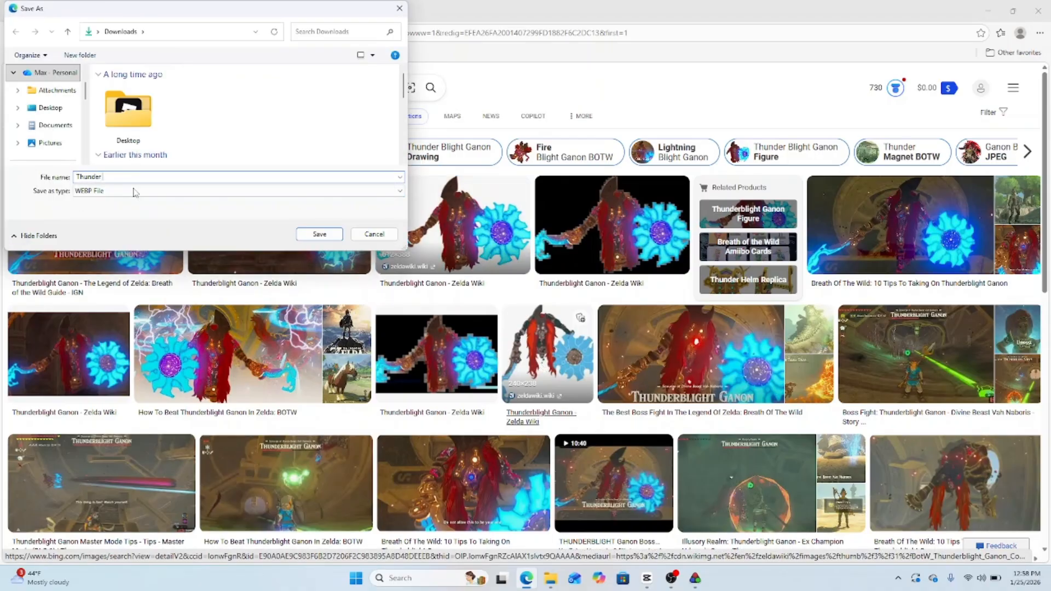
text( Blight)
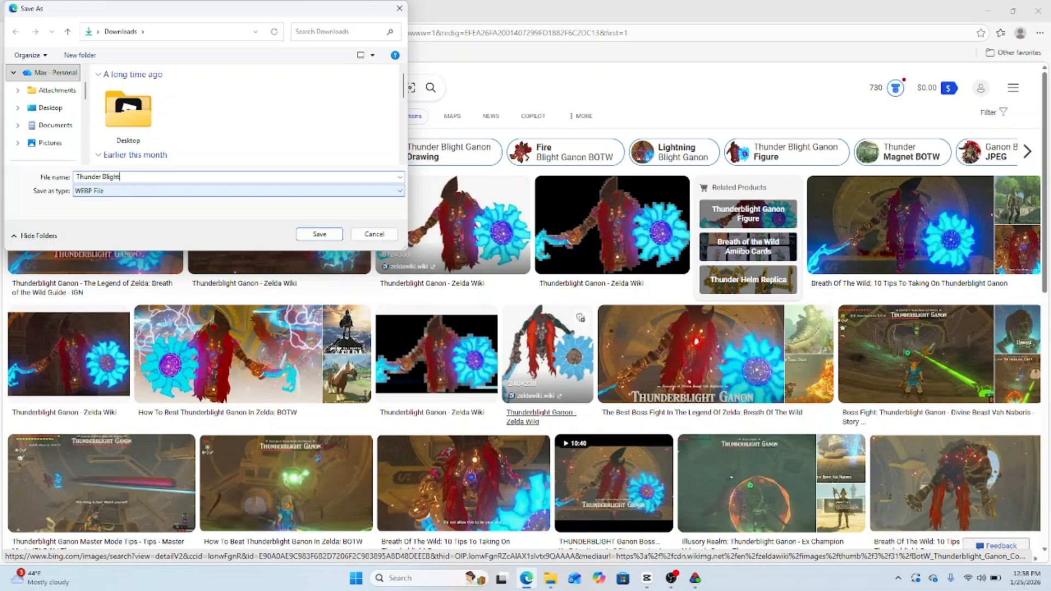
click(136, 191)
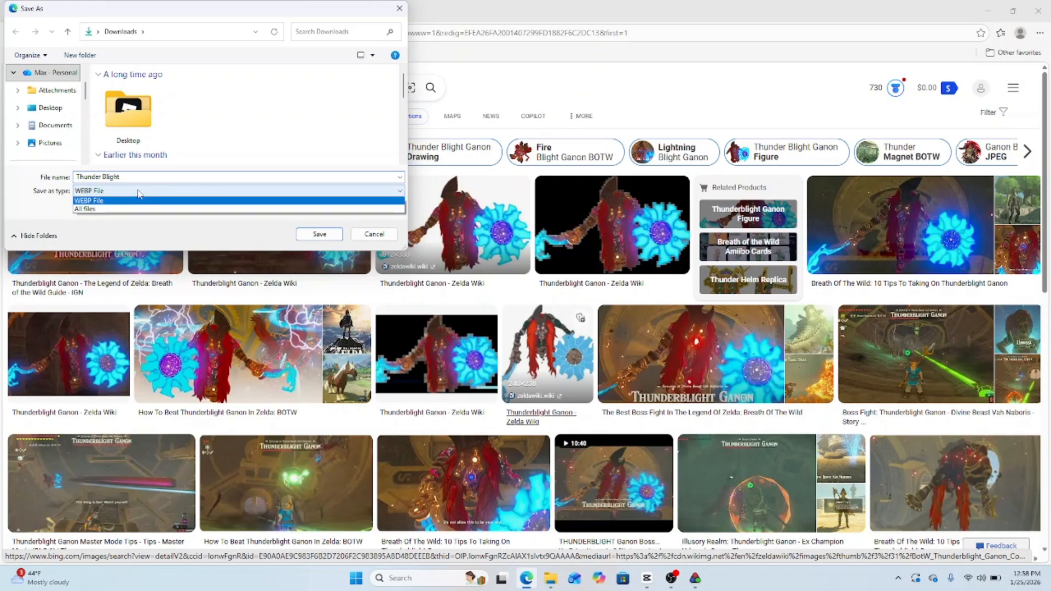
click(98, 211)
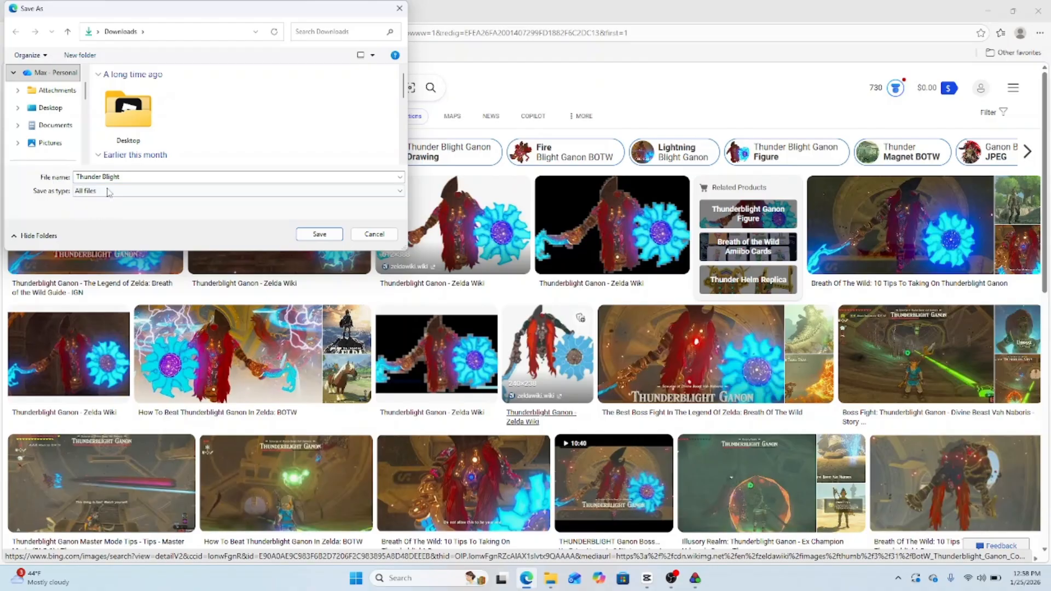
click(98, 190)
click(103, 202)
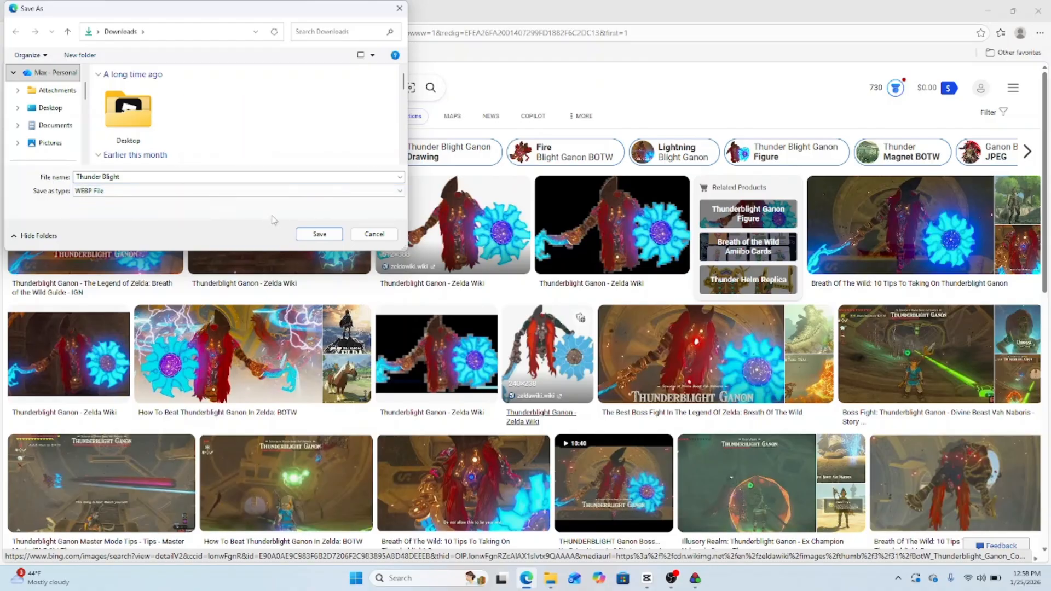
click(319, 234)
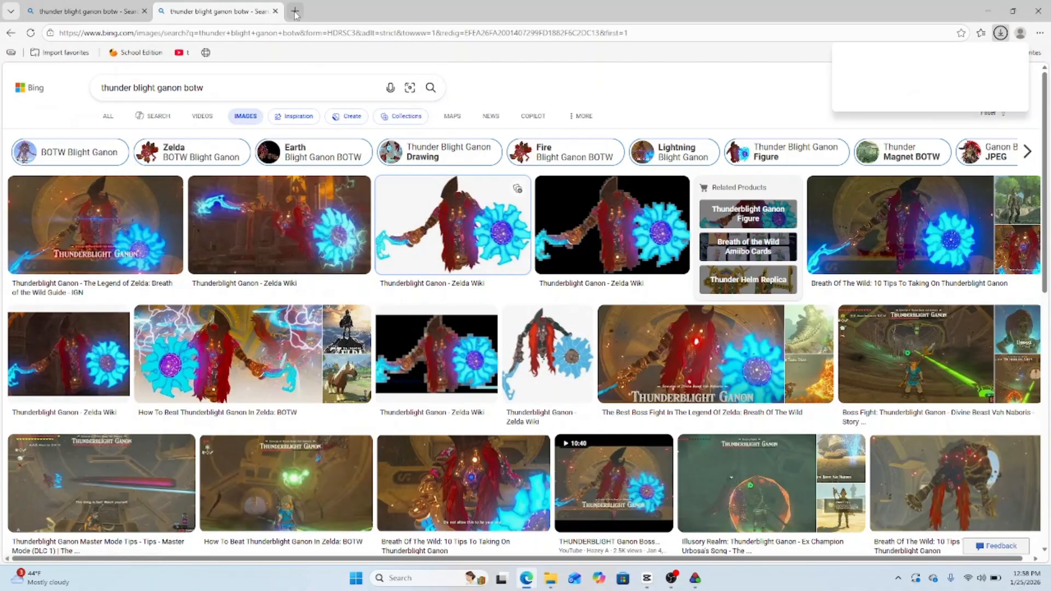
Step: Open the Remove.bg website in a new browser tab
click(295, 12)
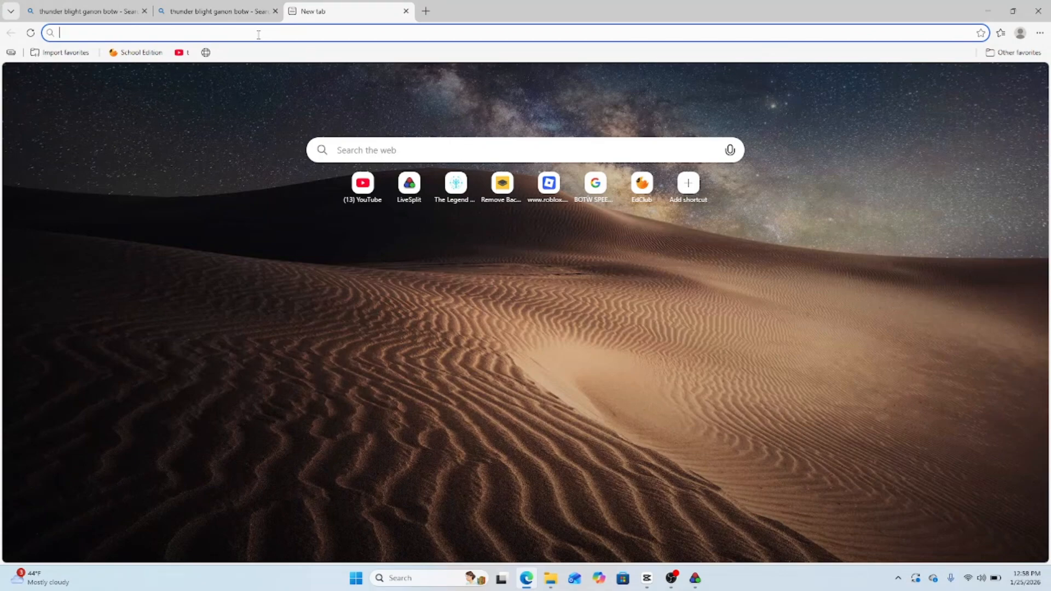
text(Remov)
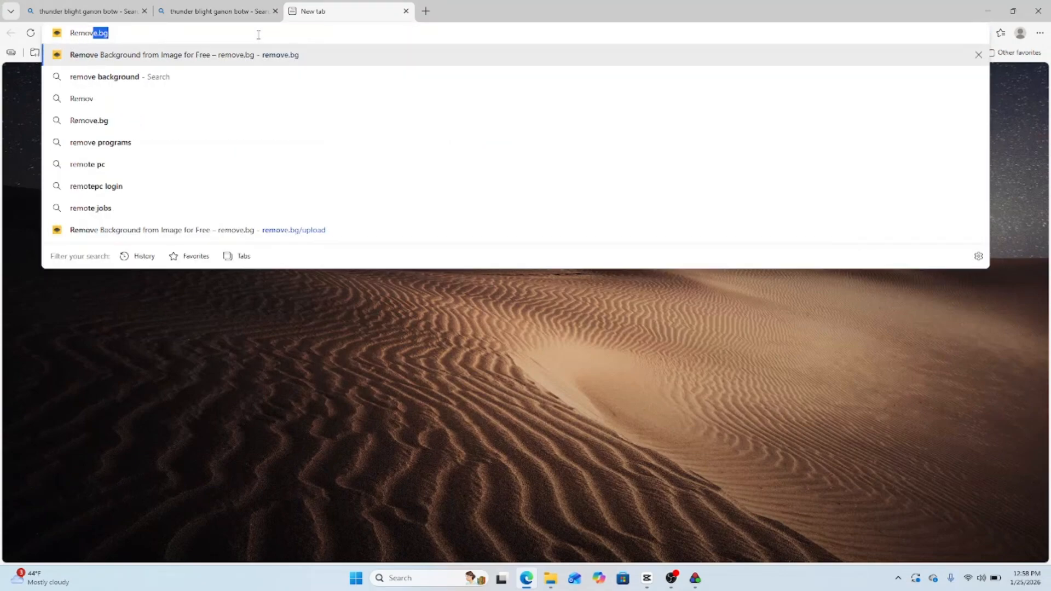
text(e.bg)
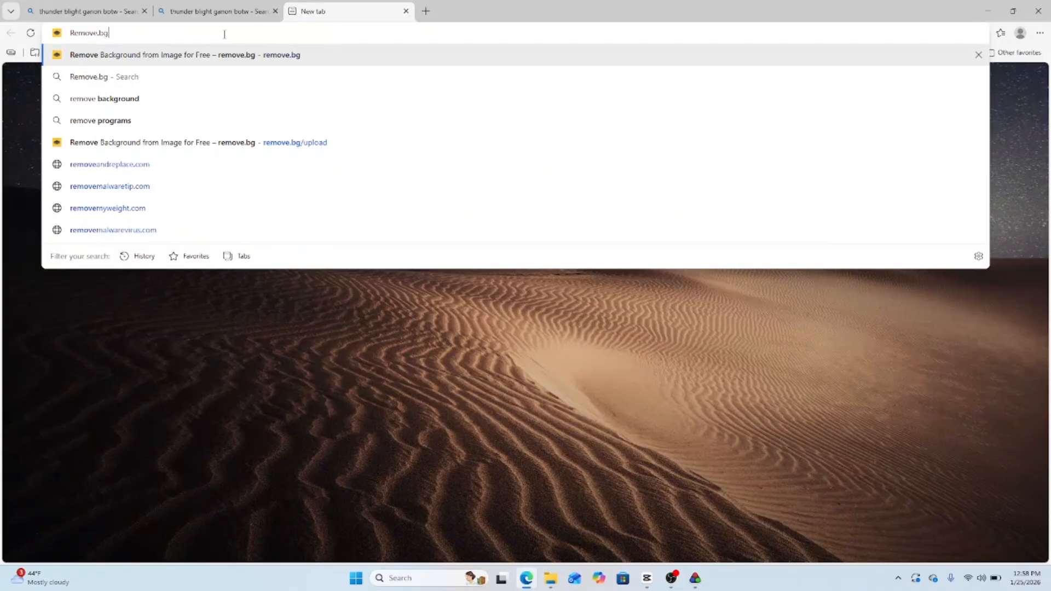
key(Return)
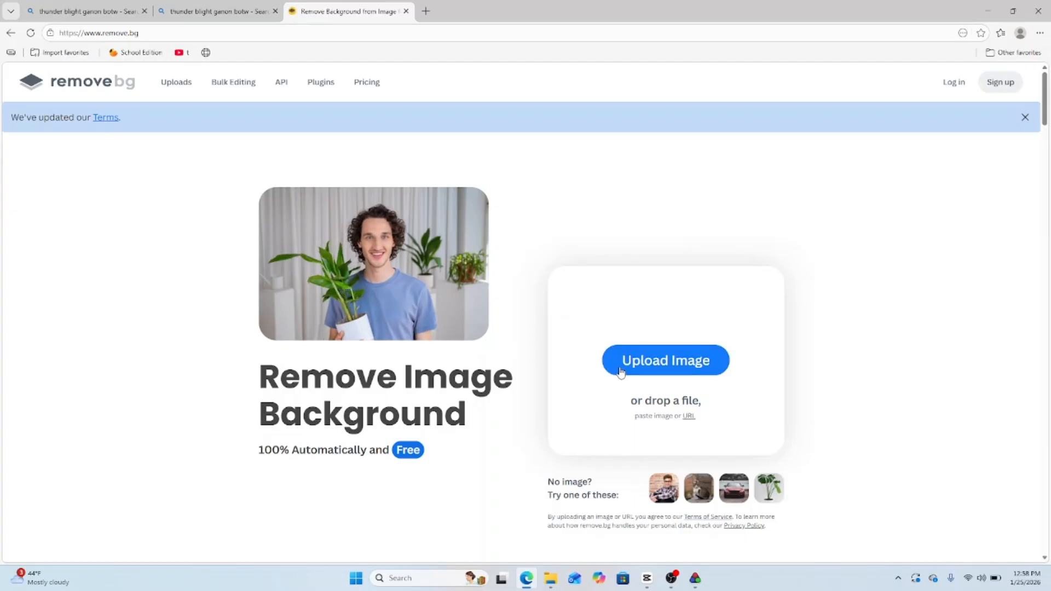
Step: Upload the Thunder Blight image from Downloads to have its background removed
click(621, 372)
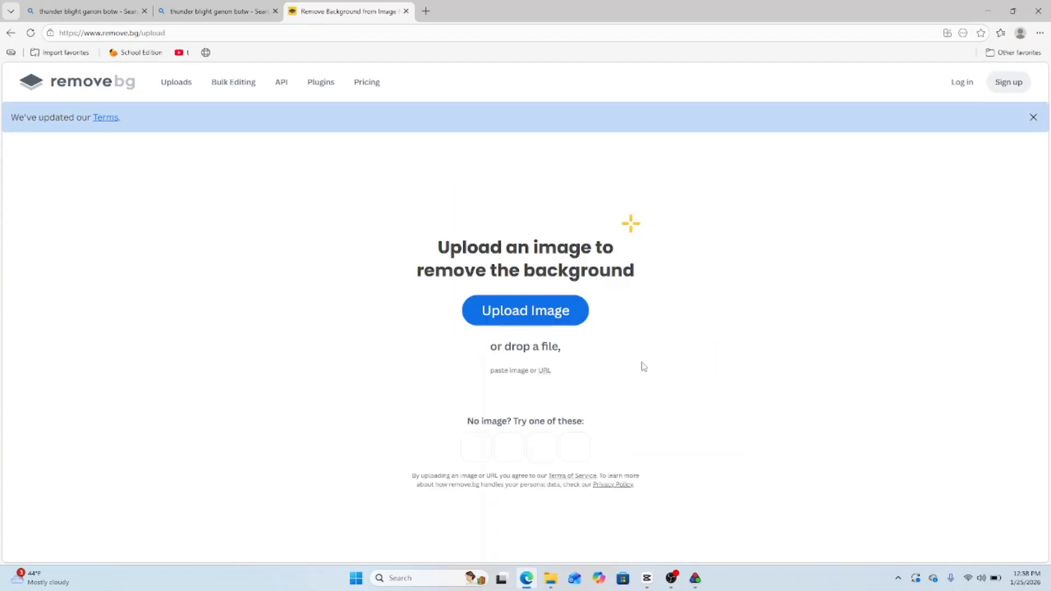
click(562, 314)
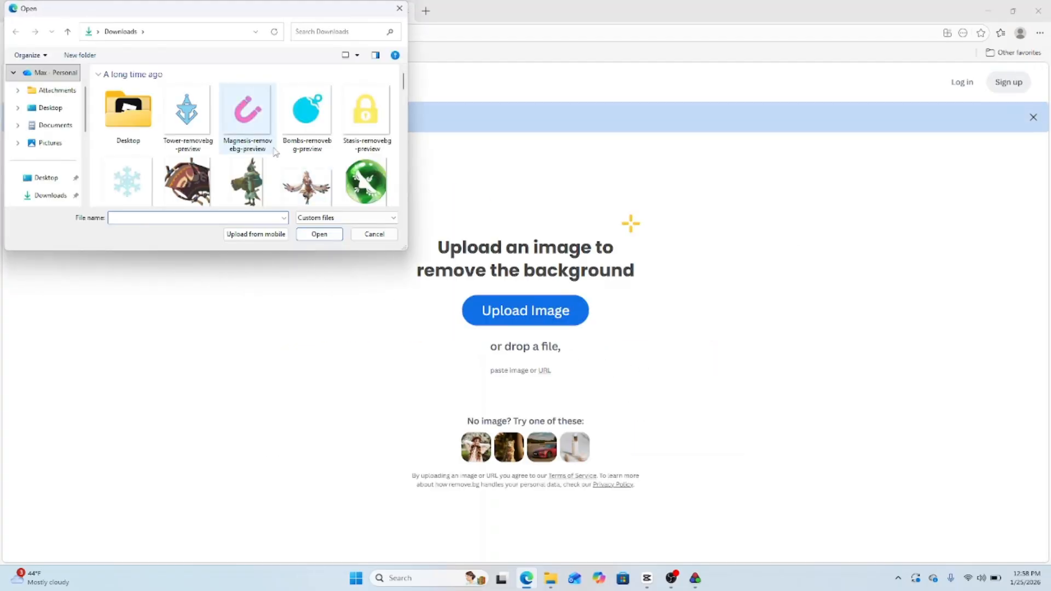
scroll(275, 152, down, 10)
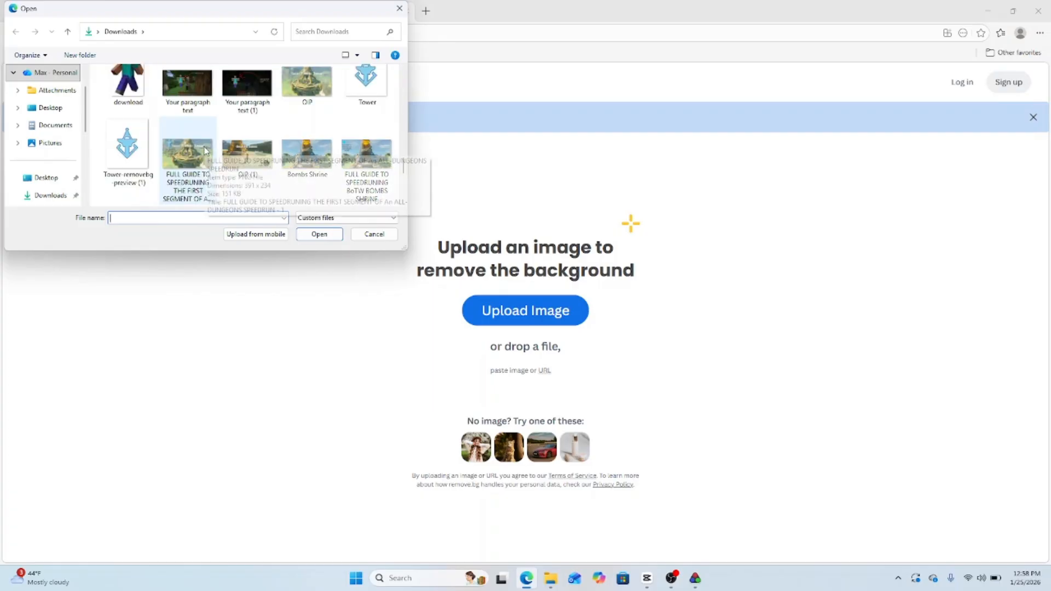
scroll(206, 150, down, 3)
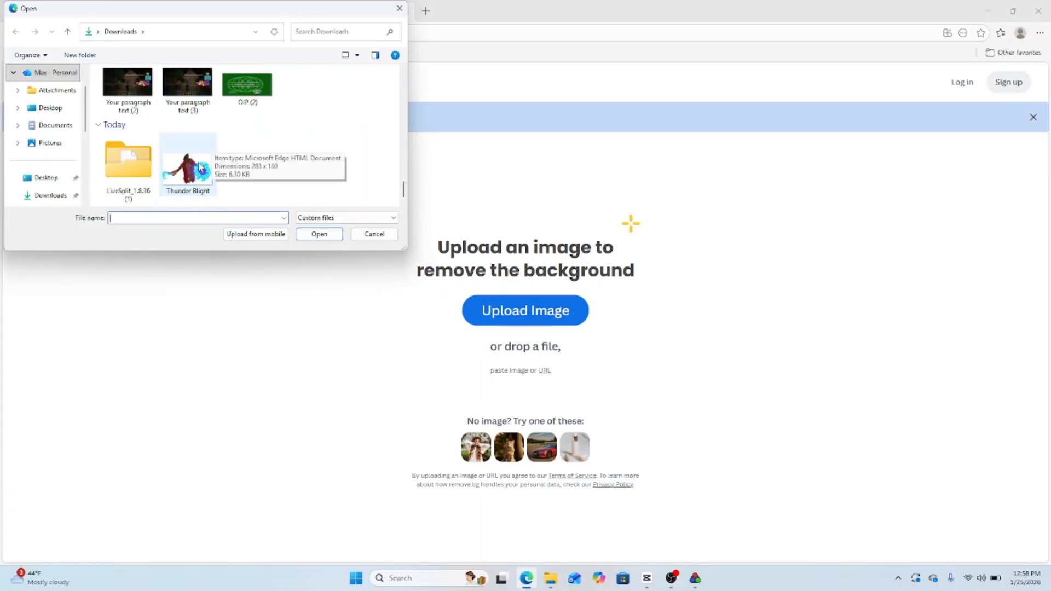
double_click(202, 168)
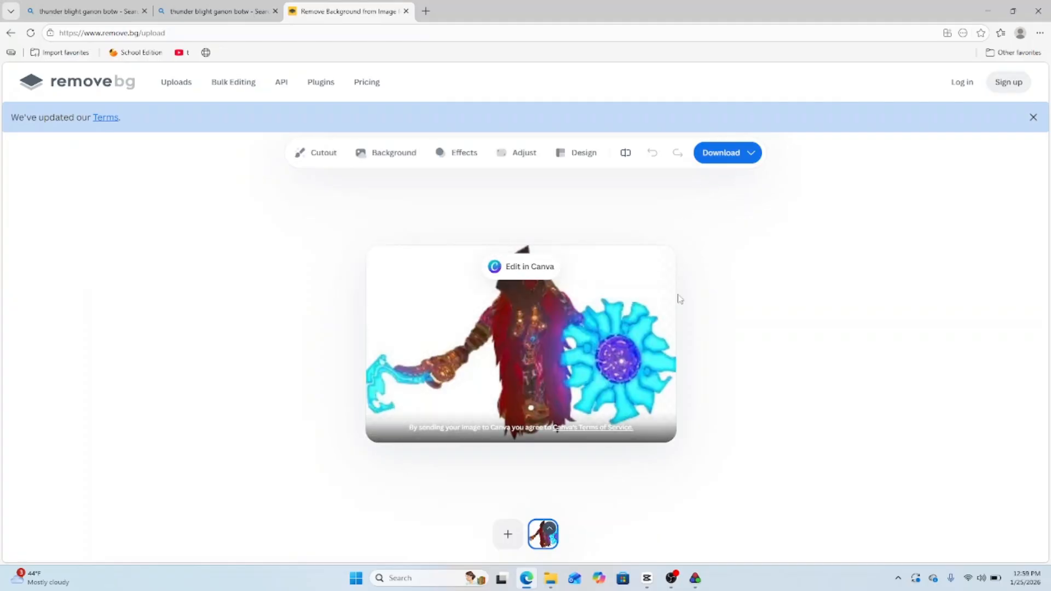
Step: Download the free 283 x 180 preview of the background-removed Thunder Blight image
click(731, 155)
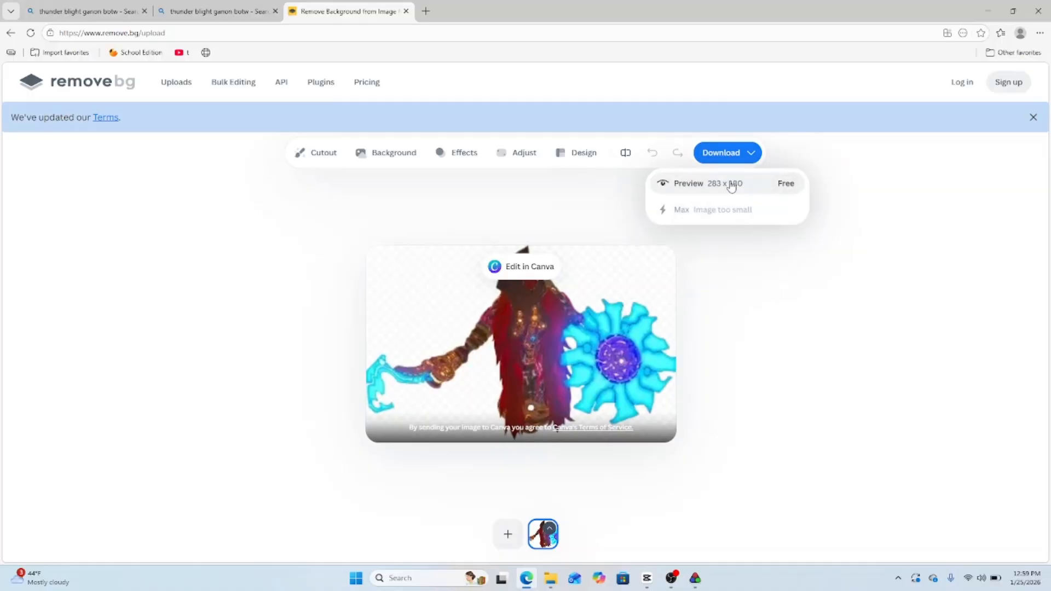
click(732, 184)
click(680, 193)
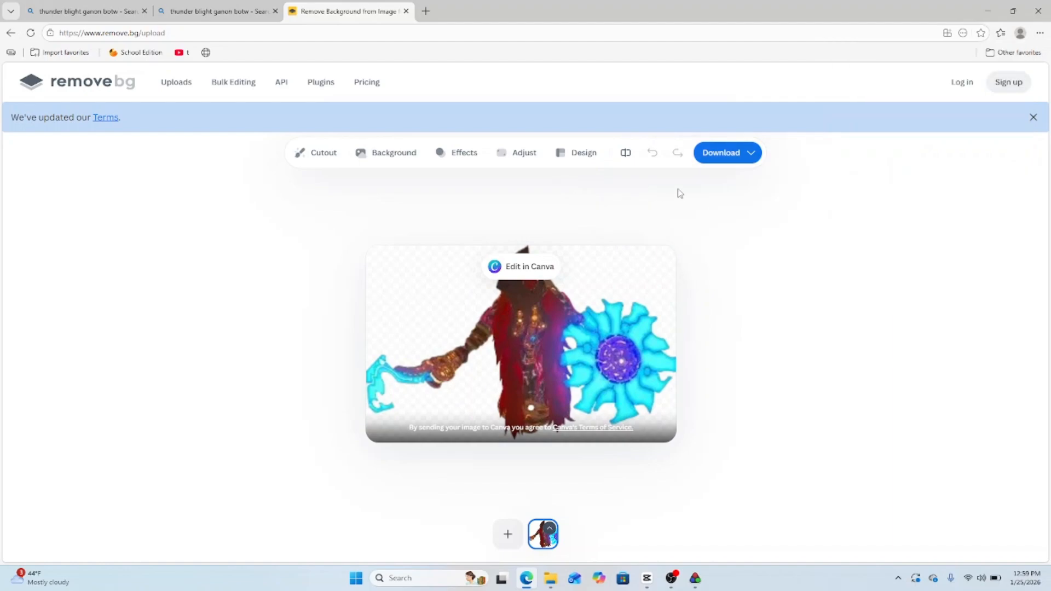
Step: Switch to LiveSplit and set the Blights segment icon to the Thunder_Blight-removebg-preview image from Downloads
click(989, 12)
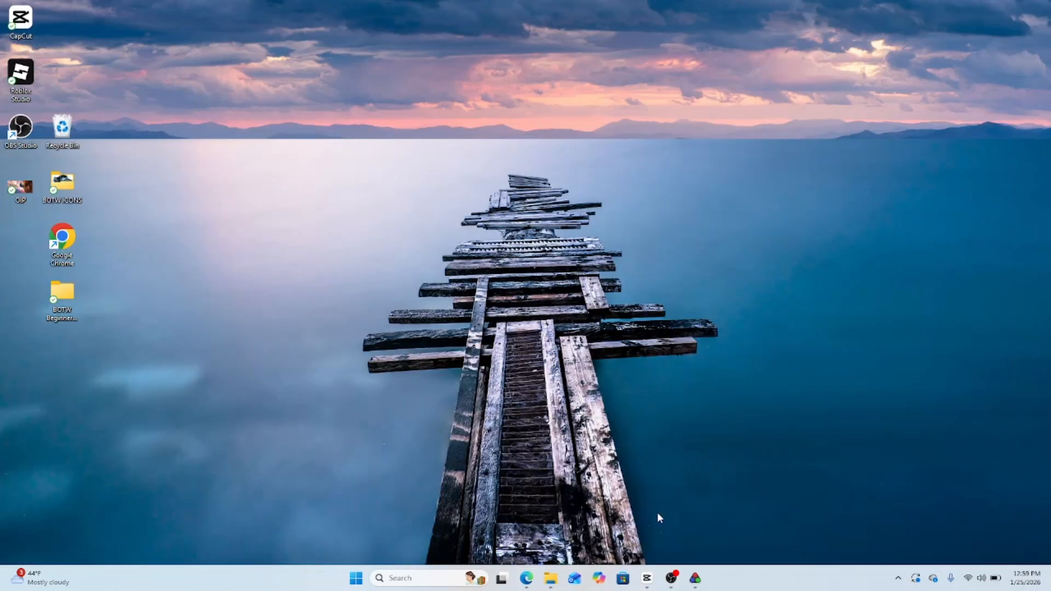
click(695, 578)
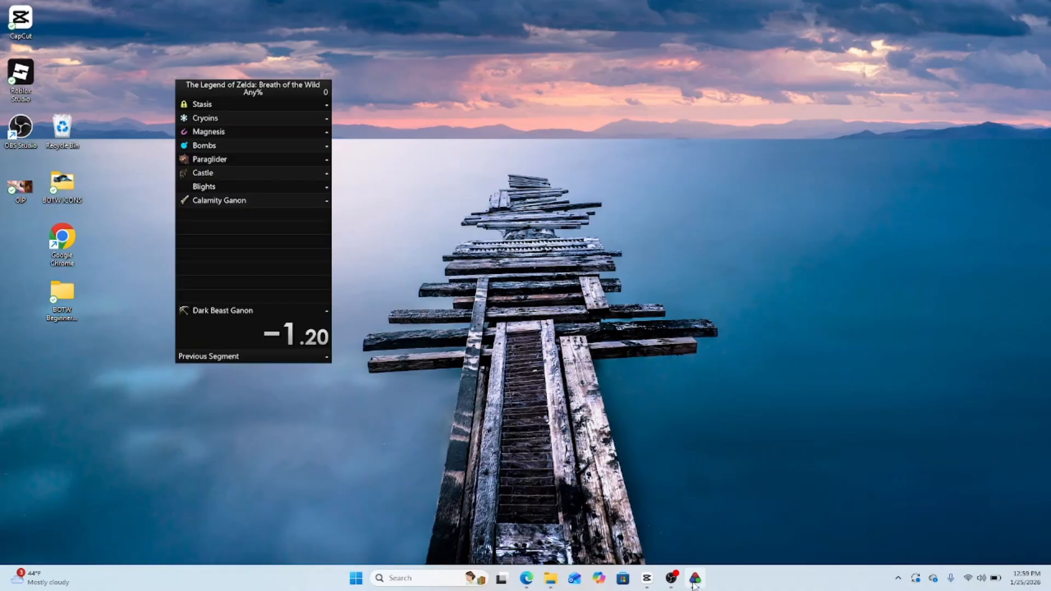
right_click(287, 257)
click(306, 263)
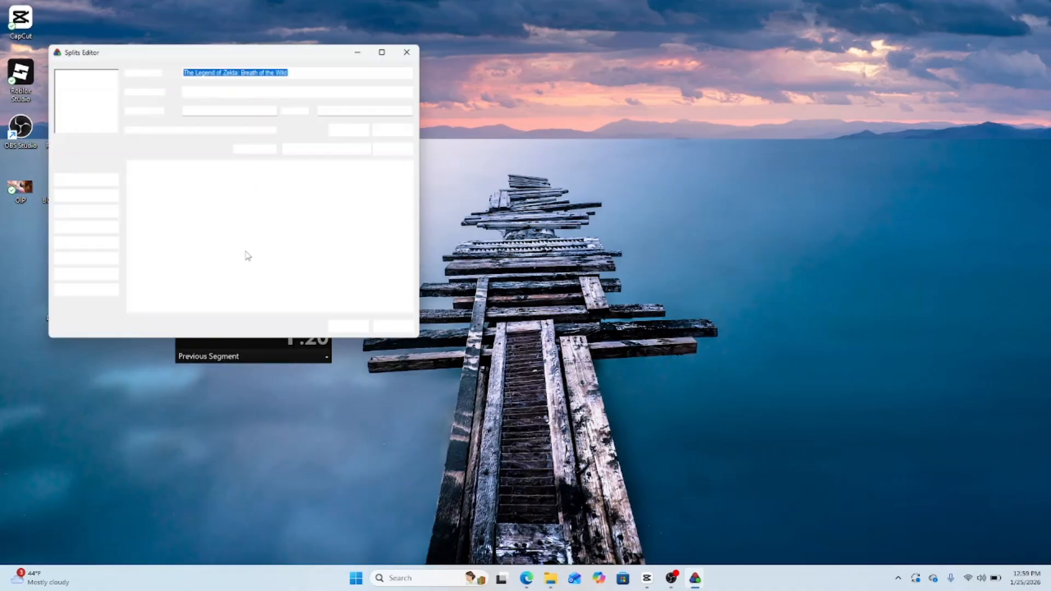
click(139, 261)
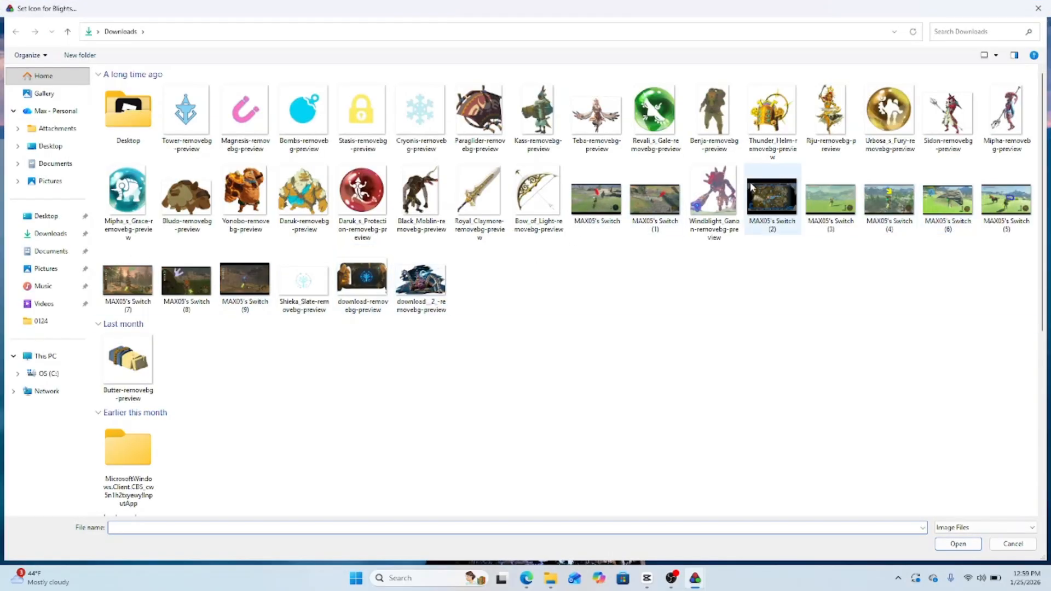
scroll(359, 386, down, 5)
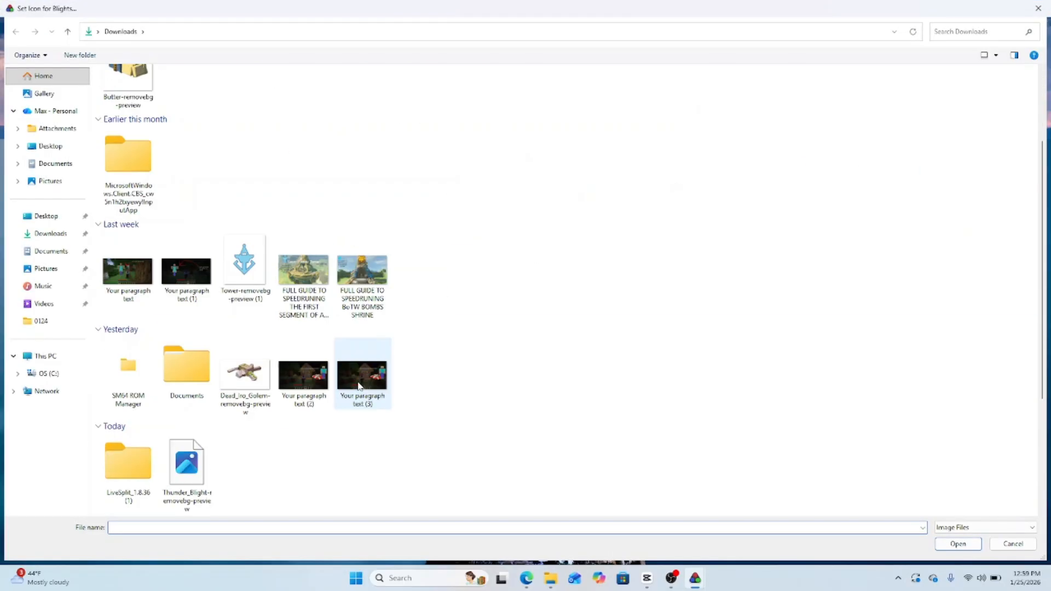
double_click(187, 463)
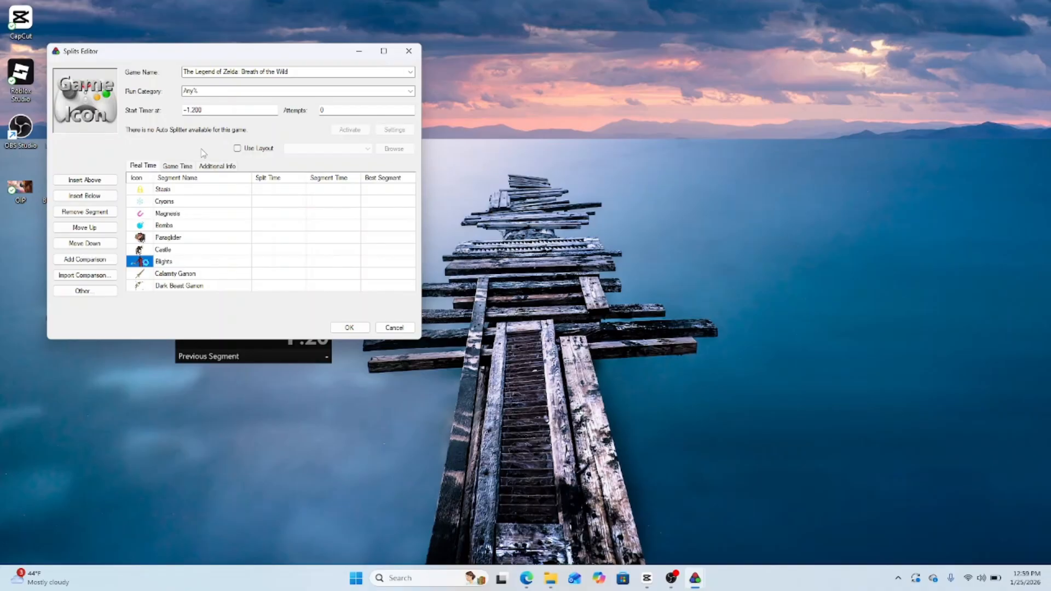
Step: In the additional run info of the splits, set the mode to Normal Mode and the patch to 1.8.2
click(186, 165)
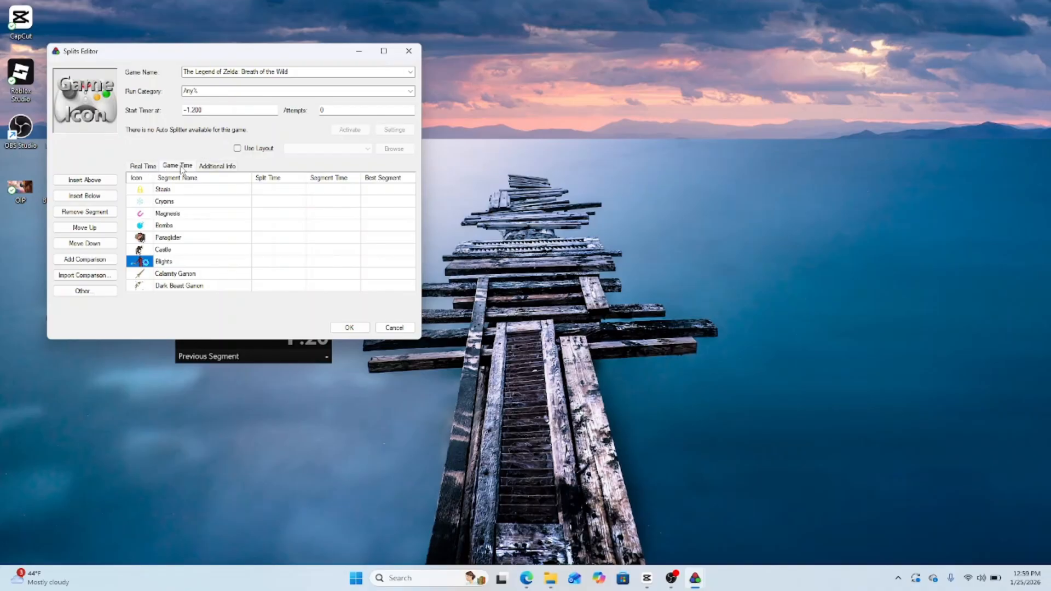
click(208, 167)
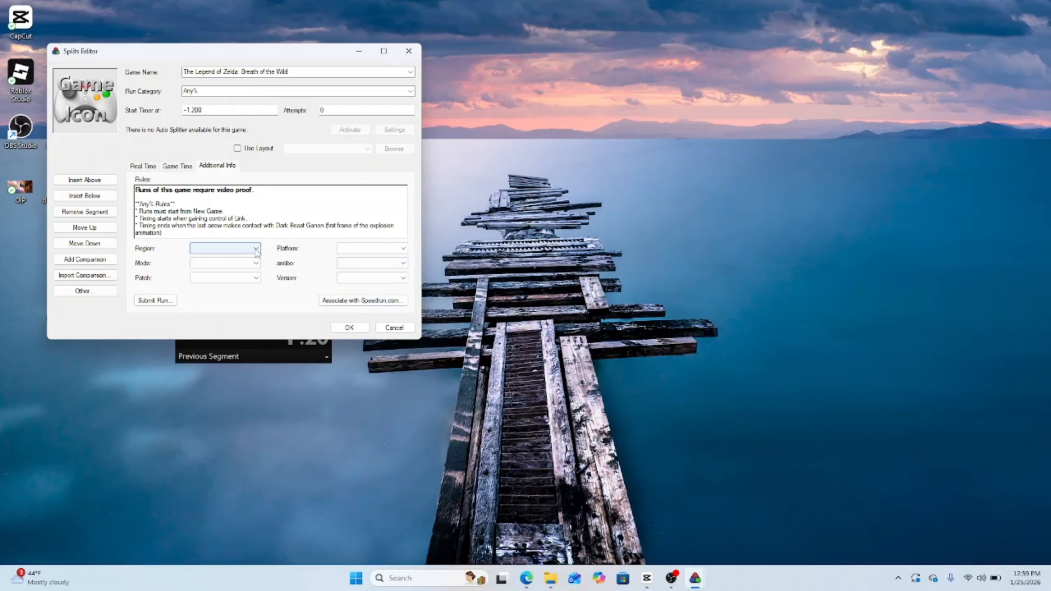
click(239, 248)
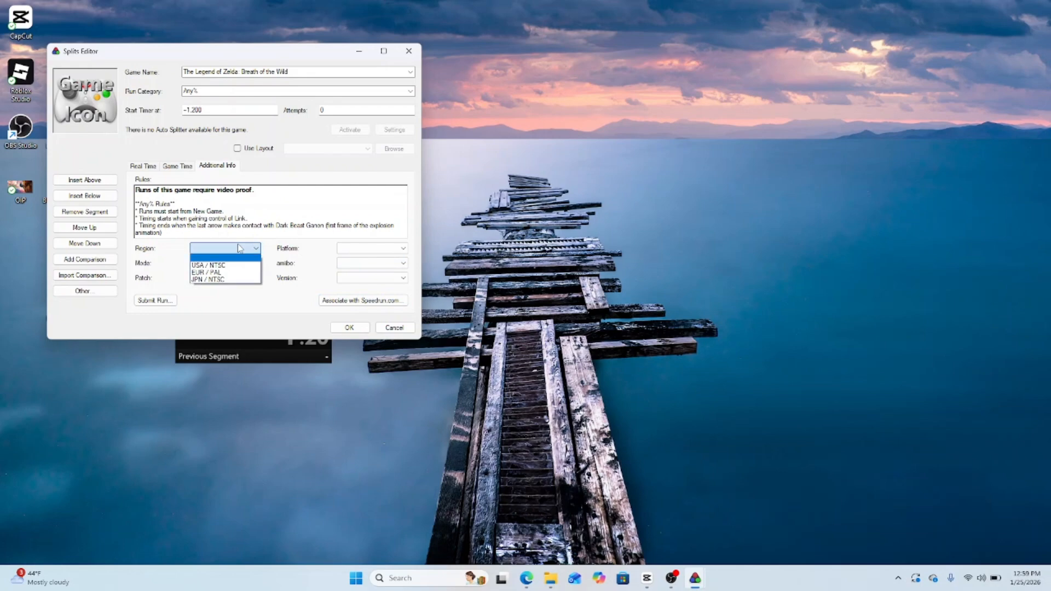
click(239, 249)
click(237, 263)
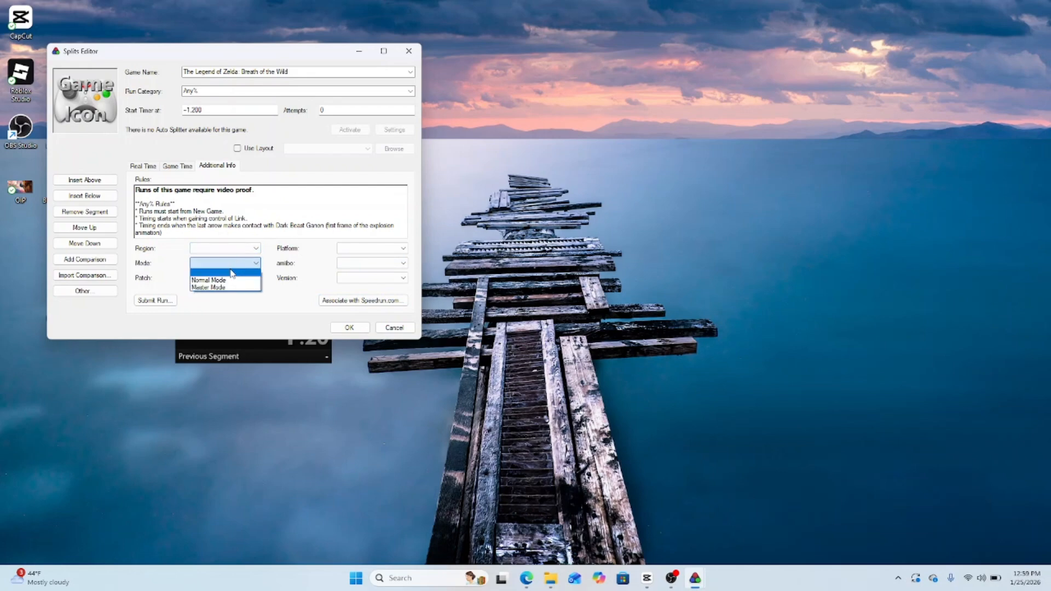
click(229, 280)
click(229, 279)
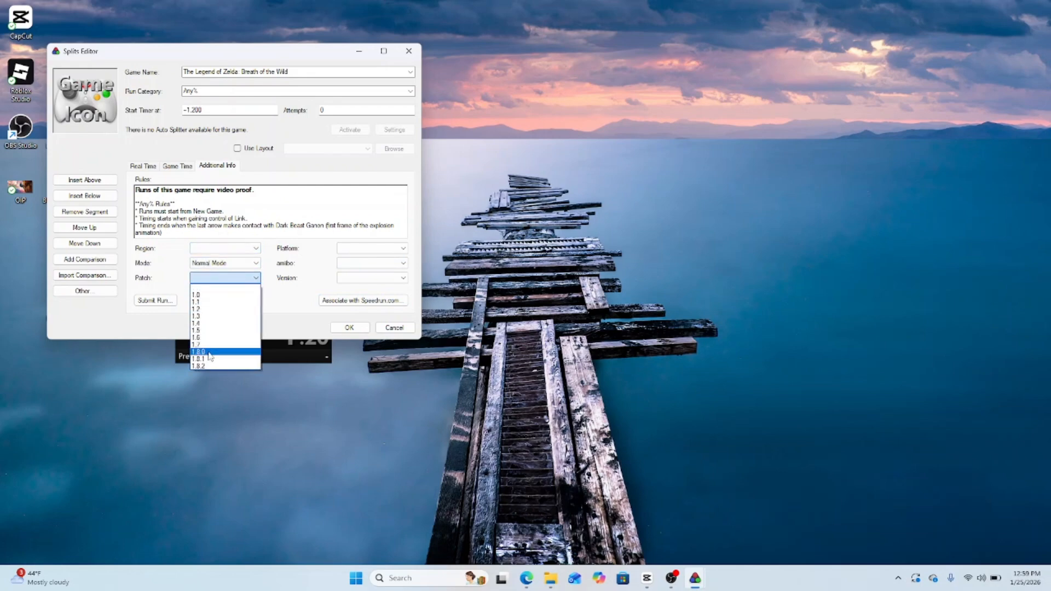
click(205, 368)
Step: Set the version to 1.8.2 Switch 1 Edition, amiibo to amiibo and the platform to Switch, and save the splits edits
click(353, 278)
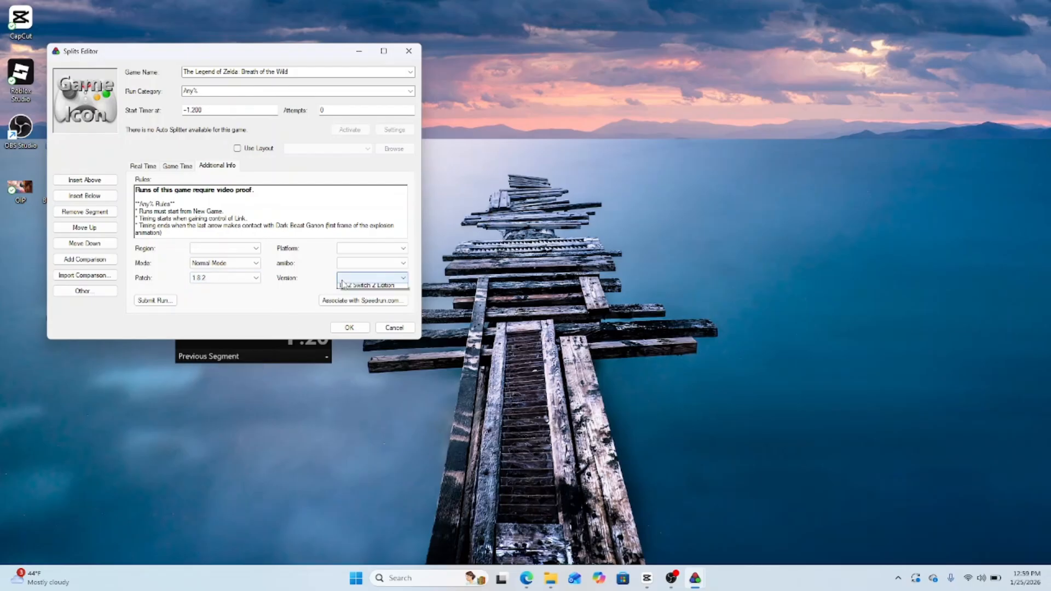
click(361, 302)
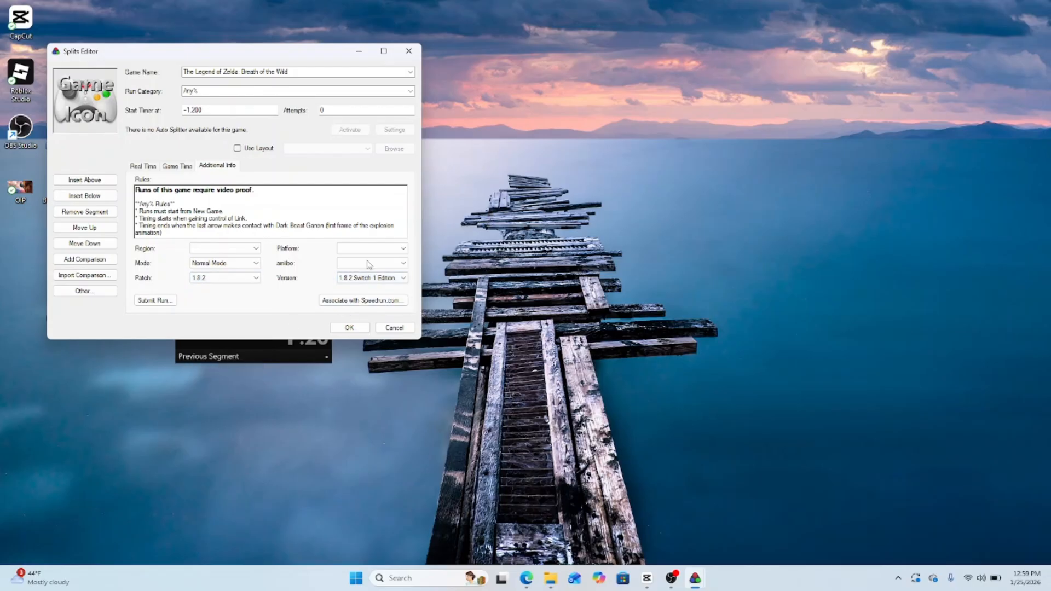
click(367, 263)
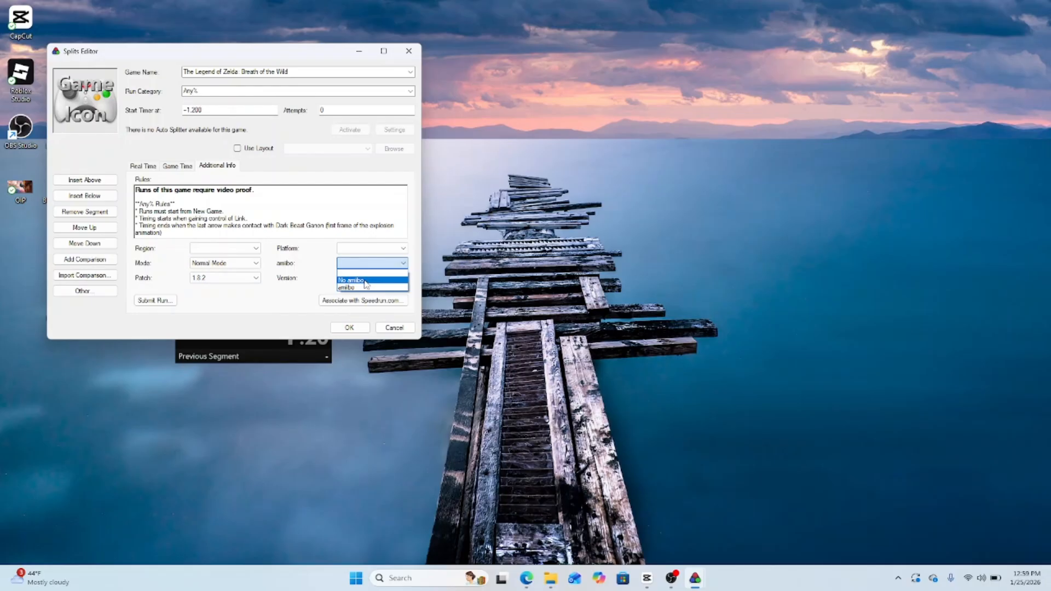
click(363, 287)
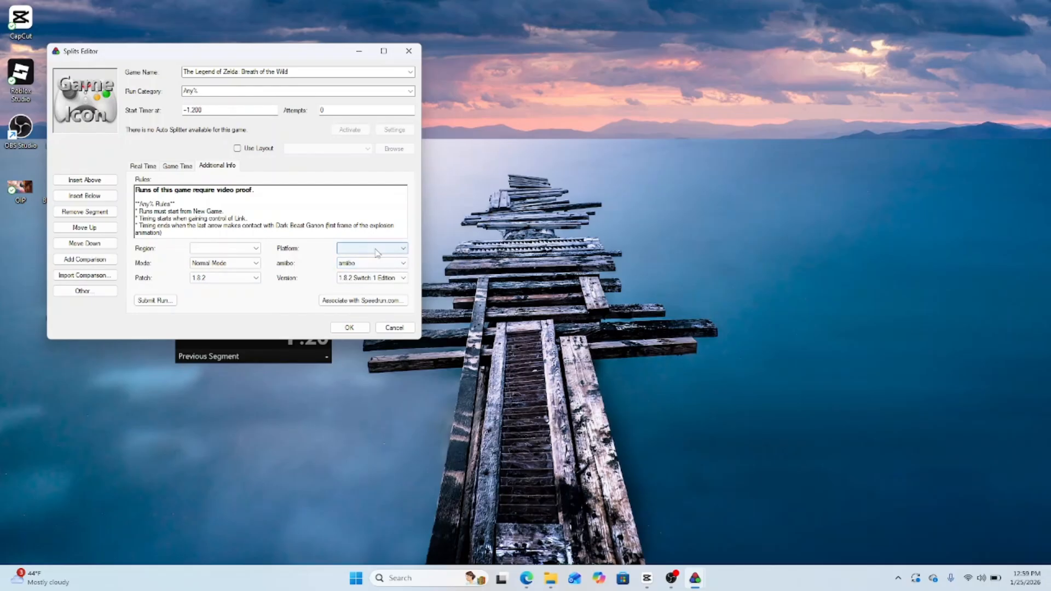
click(376, 252)
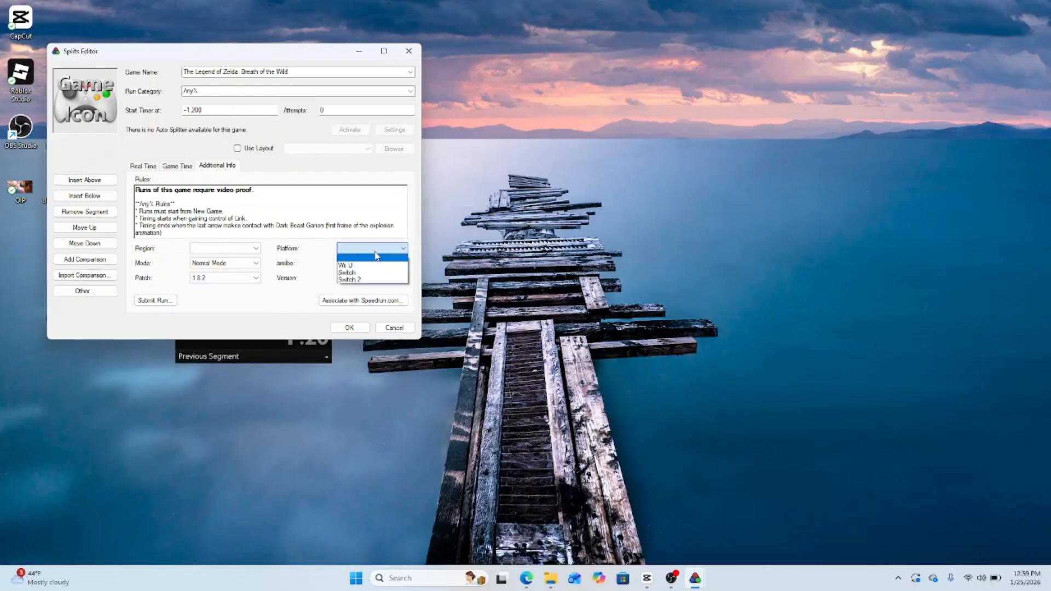
click(354, 273)
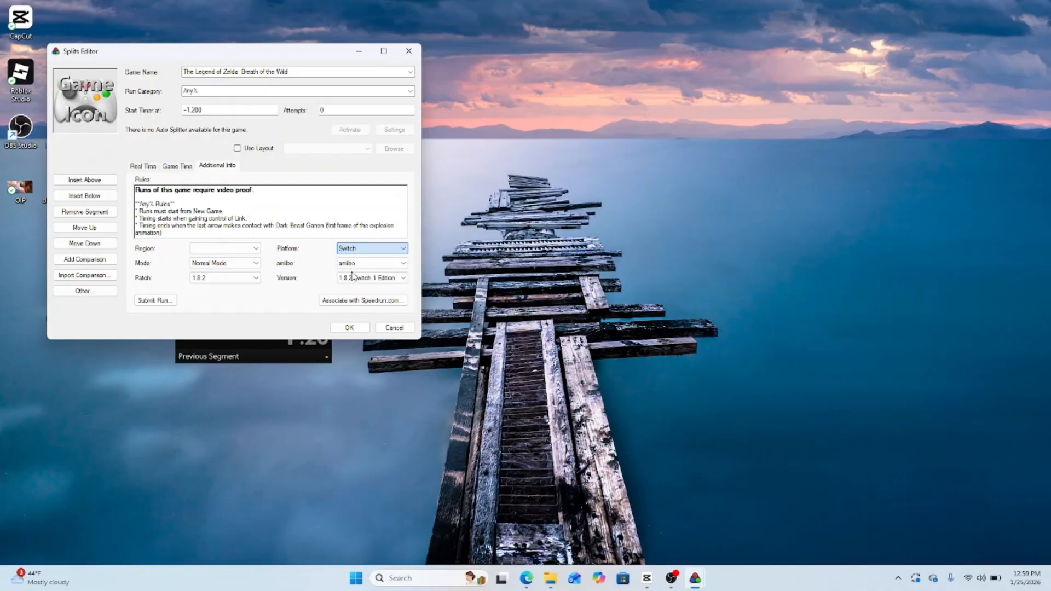
click(349, 327)
Step: Move the timer window toward the middle of the desktop and open its settings
drag(298, 206, 465, 252)
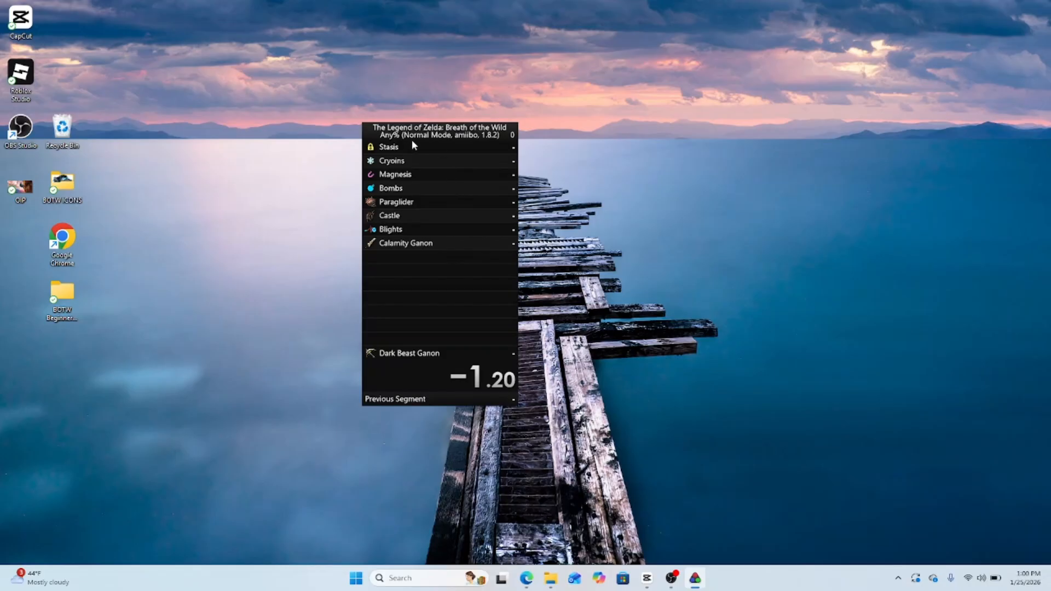
right_click(489, 190)
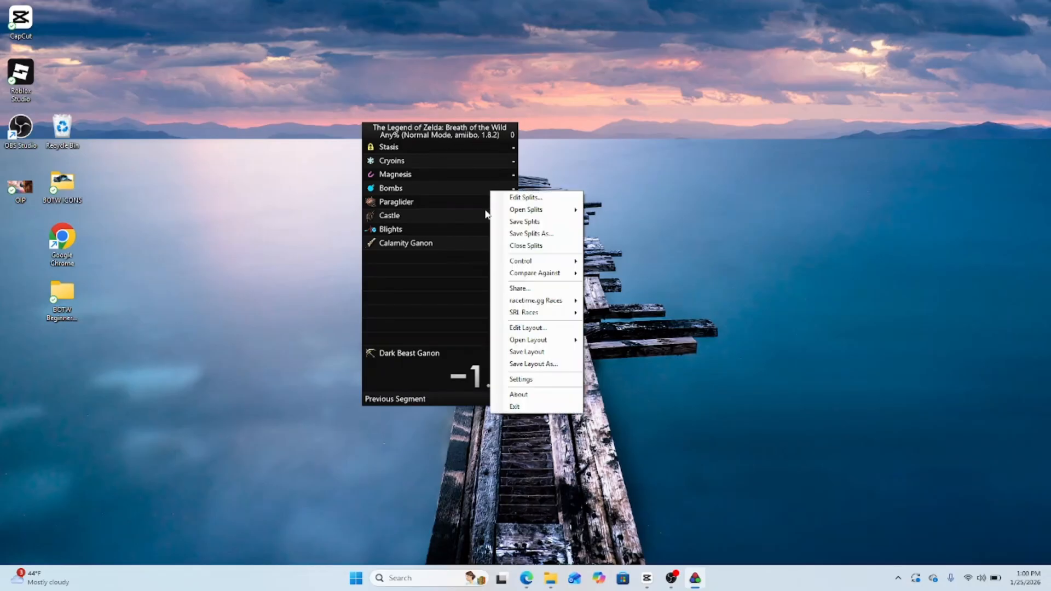
click(525, 379)
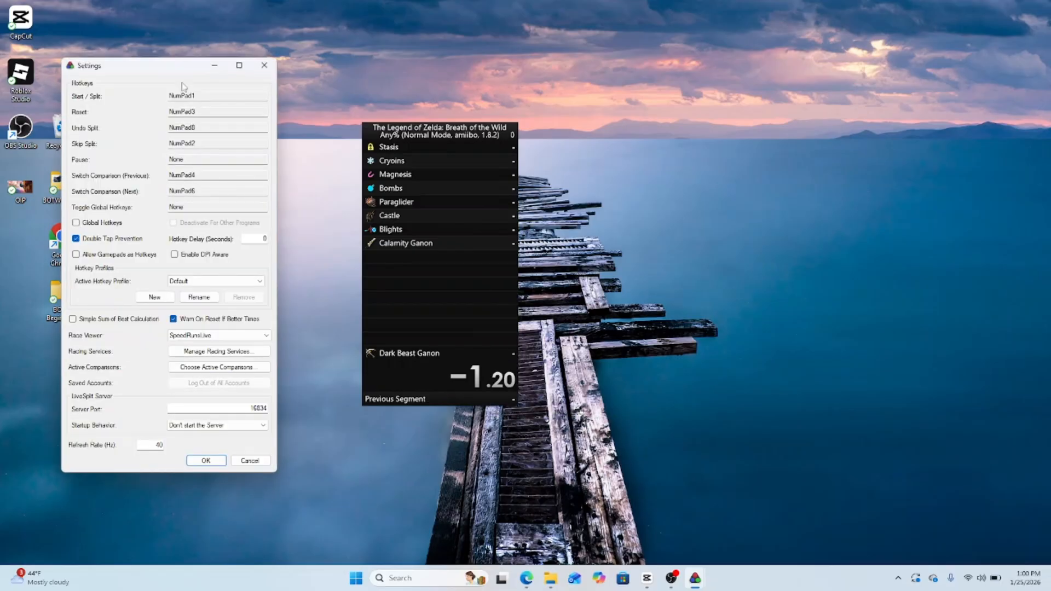
Step: Assign the hotkeys Space for Start / Split, R for Reset, U for Undo Split, S for Skip Split and Return for Pause
click(221, 96)
key(space)
click(208, 111)
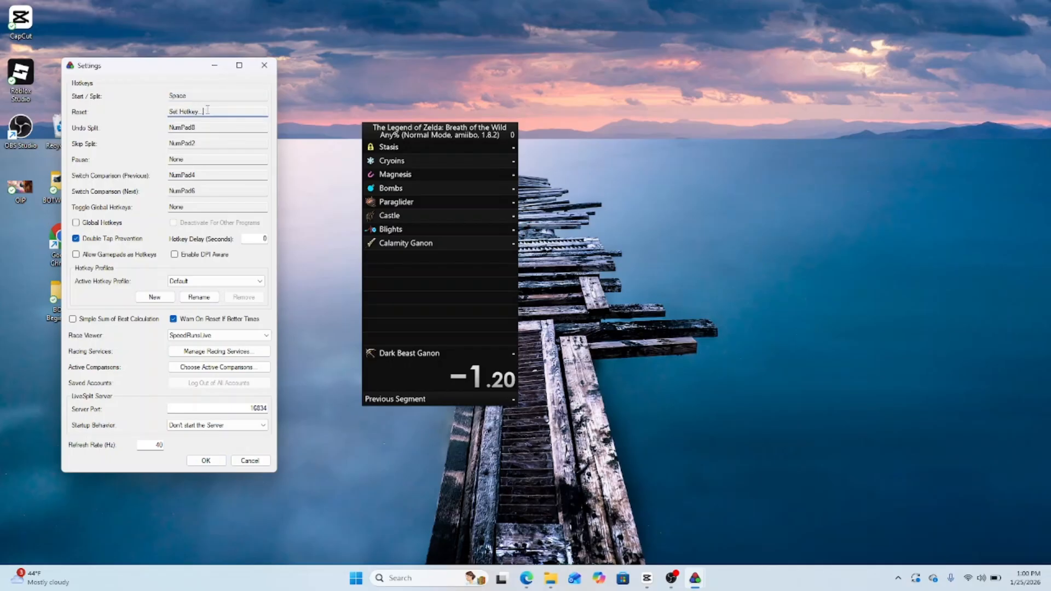
key(r)
click(217, 127)
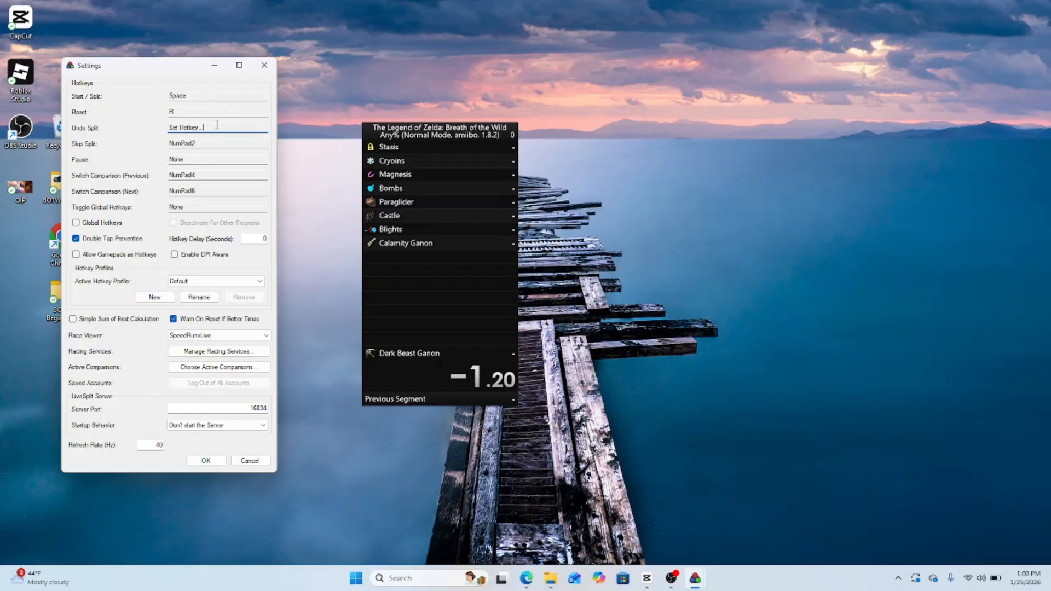
key(u)
click(219, 142)
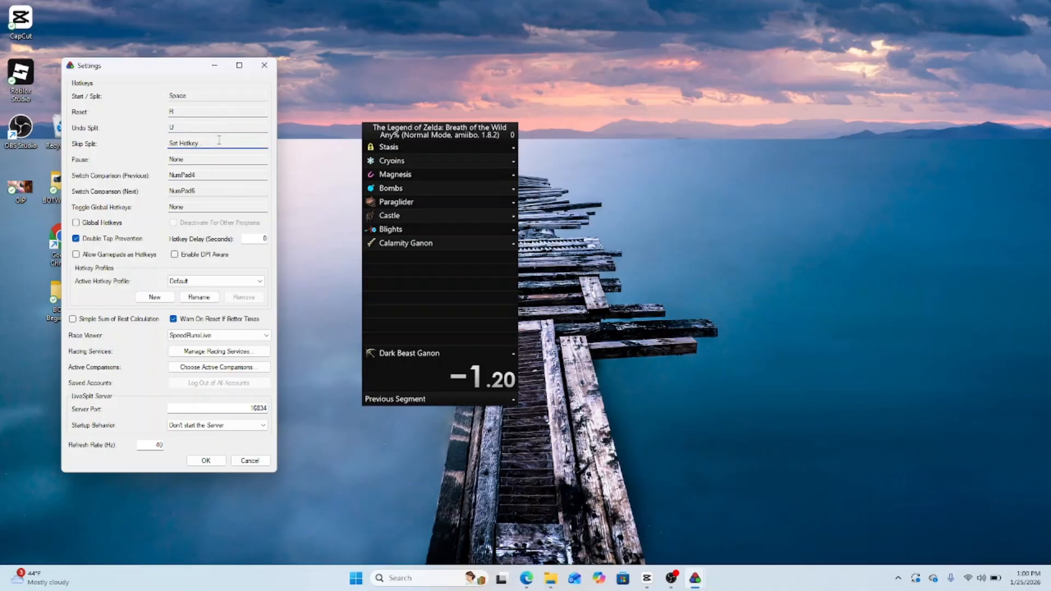
key(s)
click(219, 159)
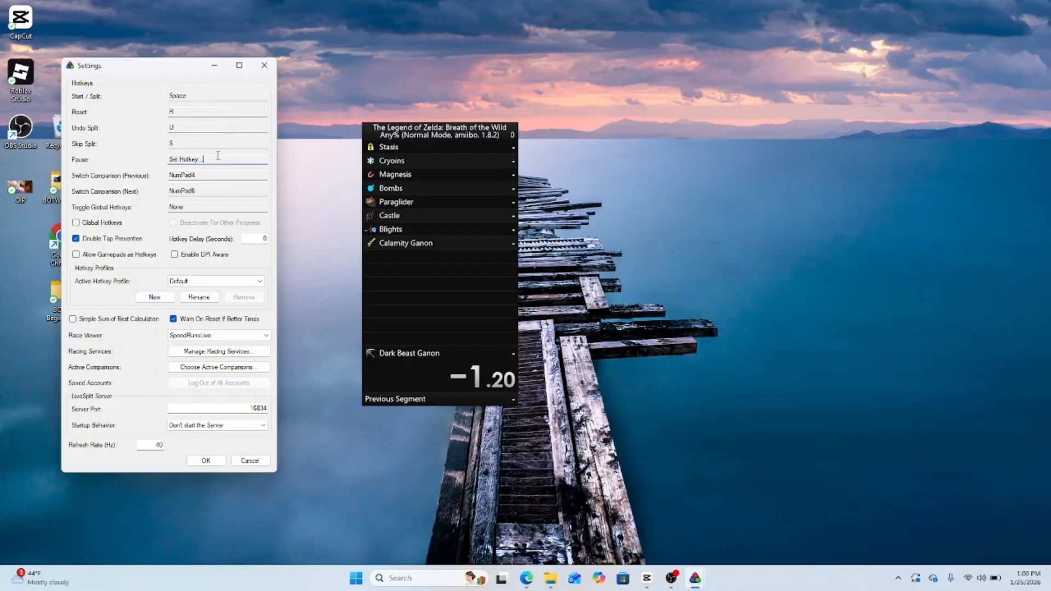
key(Return)
Step: Enable Global Hotkeys with no hotkey assigned to toggle them, and save the settings
click(210, 207)
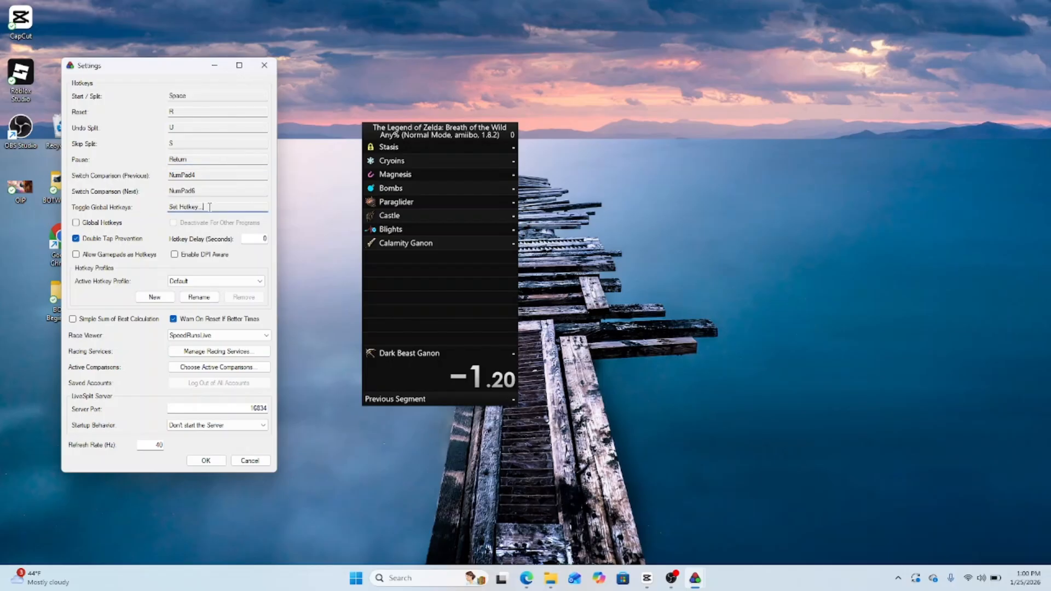
key(Escape)
click(102, 223)
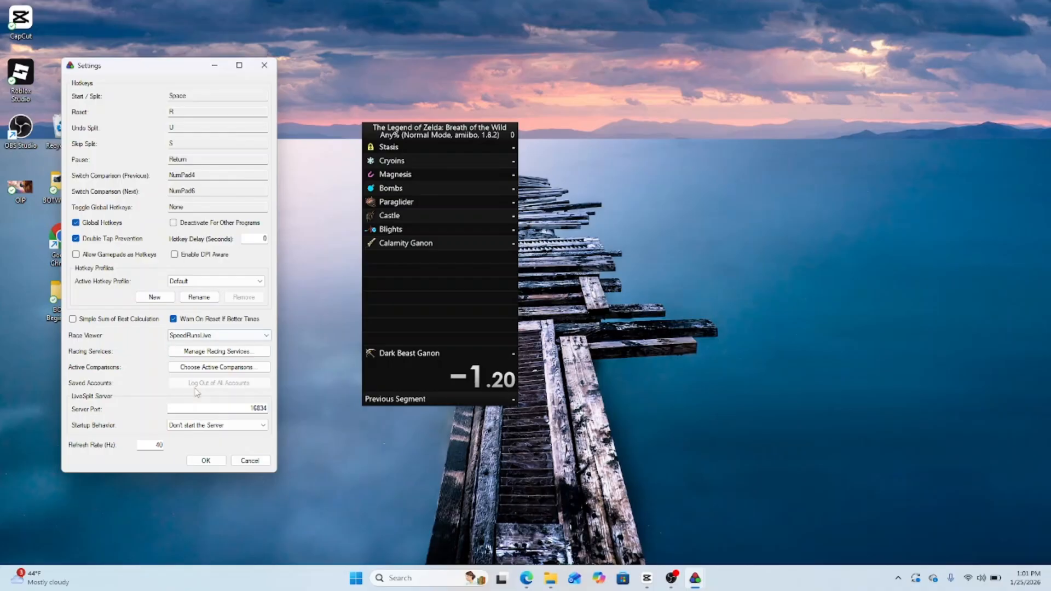
click(206, 461)
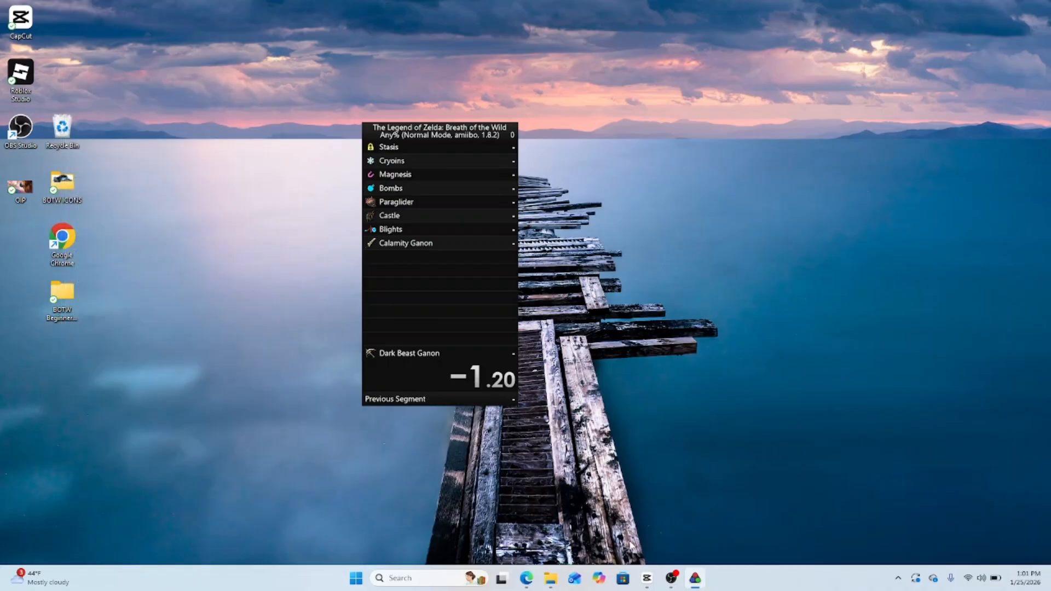
Step: Start a test run of the timer and split each segment from Stasis through Paraglider
click(695, 578)
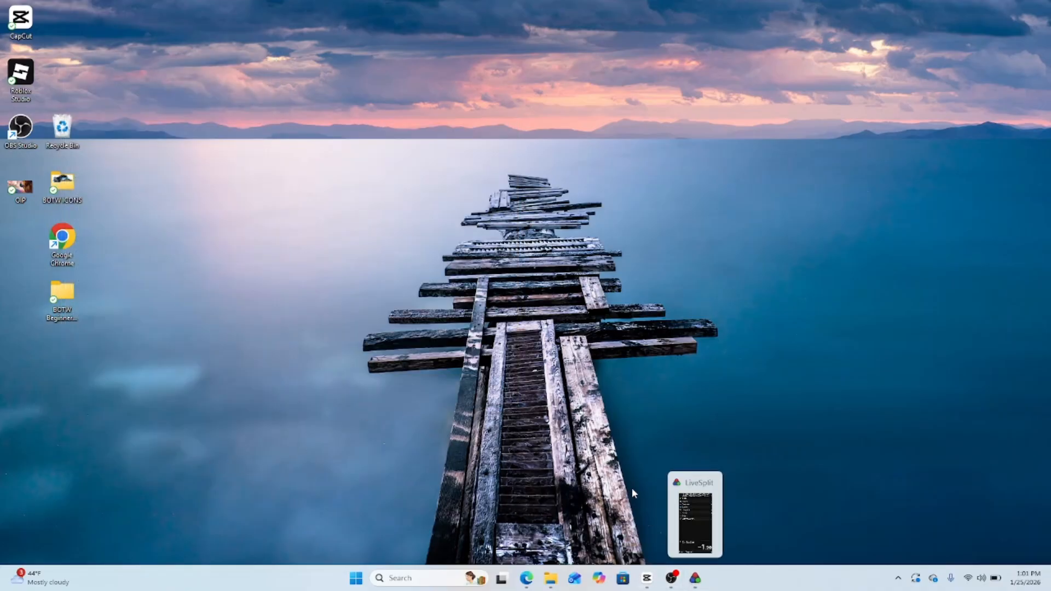
click(695, 578)
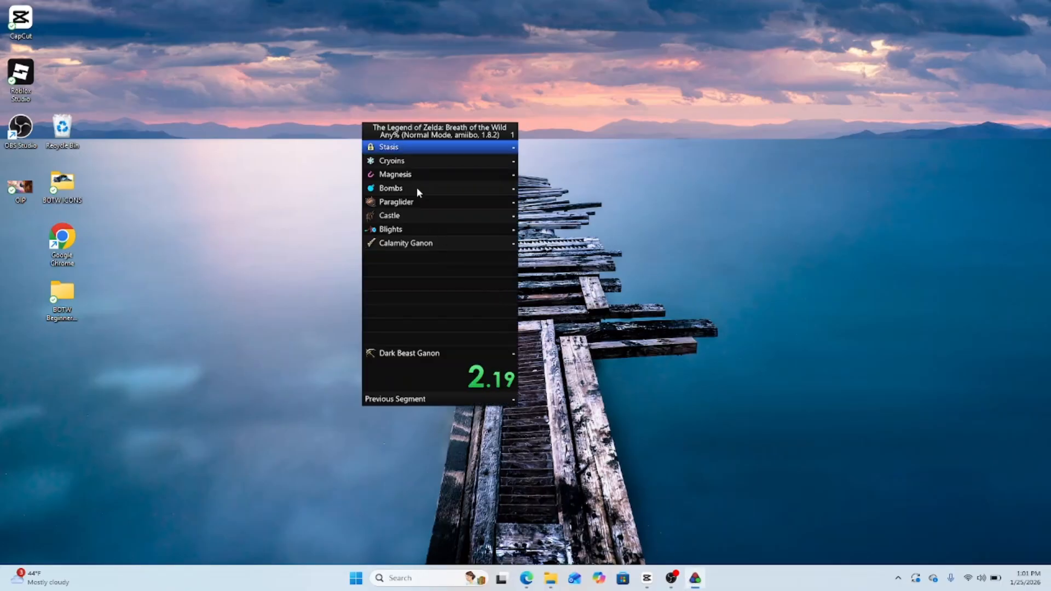
key(KP_1)
key(KP_1)
key(KP_1)
key(KP_1)
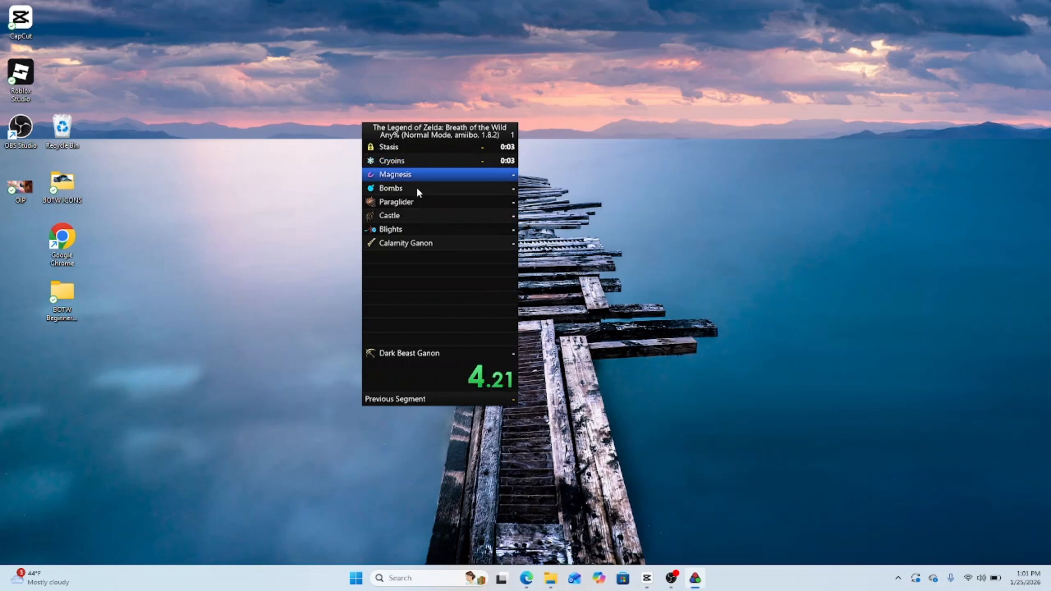
key(KP_1)
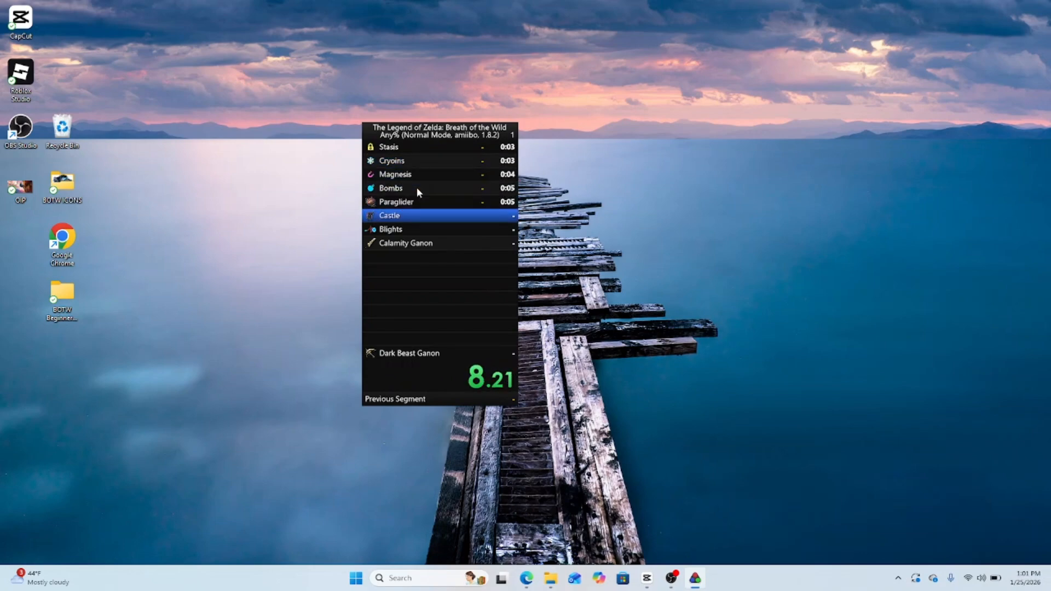
Step: Try undoing and skipping the Paraglider split, and split that segment again
key(KP_8)
key(KP_2)
key(KP_8)
key(KP_1)
Step: Pause and resume the test run, and split the Castle segment
key(KP_5)
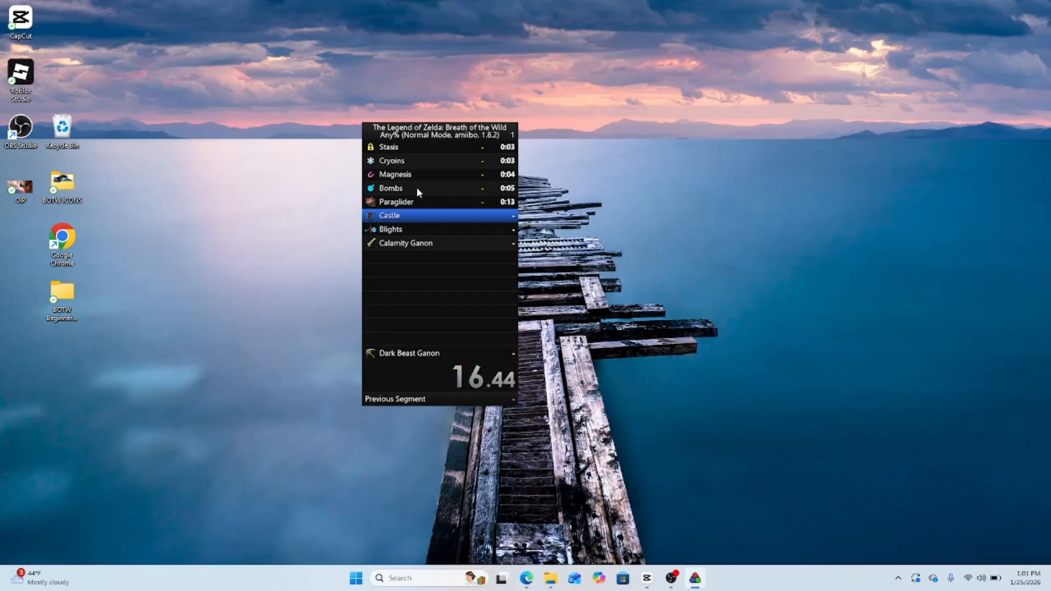
key(KP_5)
key(KP_1)
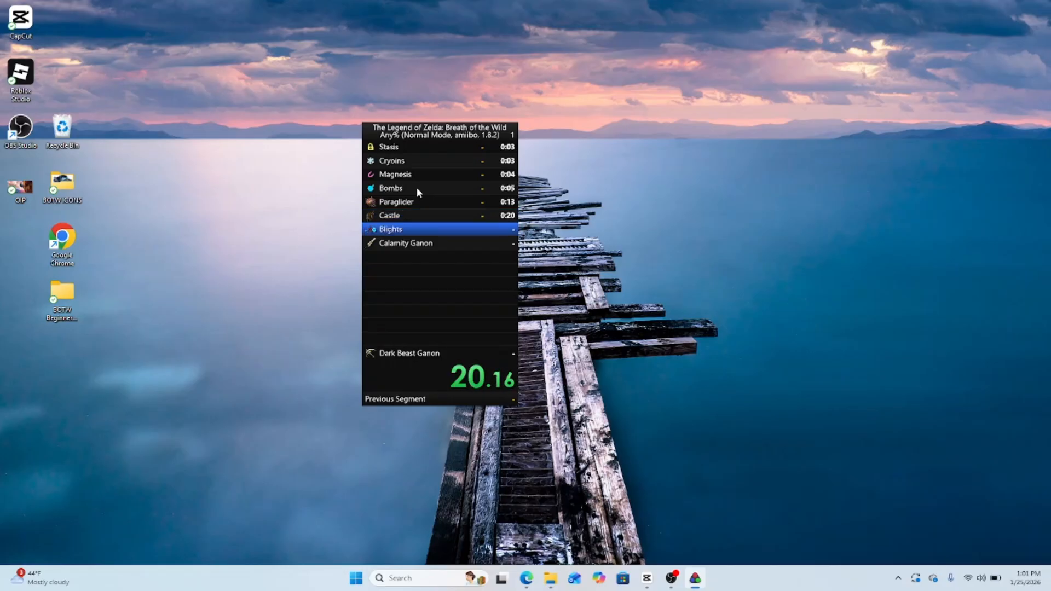
Step: Split Blights, Calamity Ganon and Dark Beast Ganon to finish the test run, then reset it and update the best times
key(KP_1)
key(KP_1)
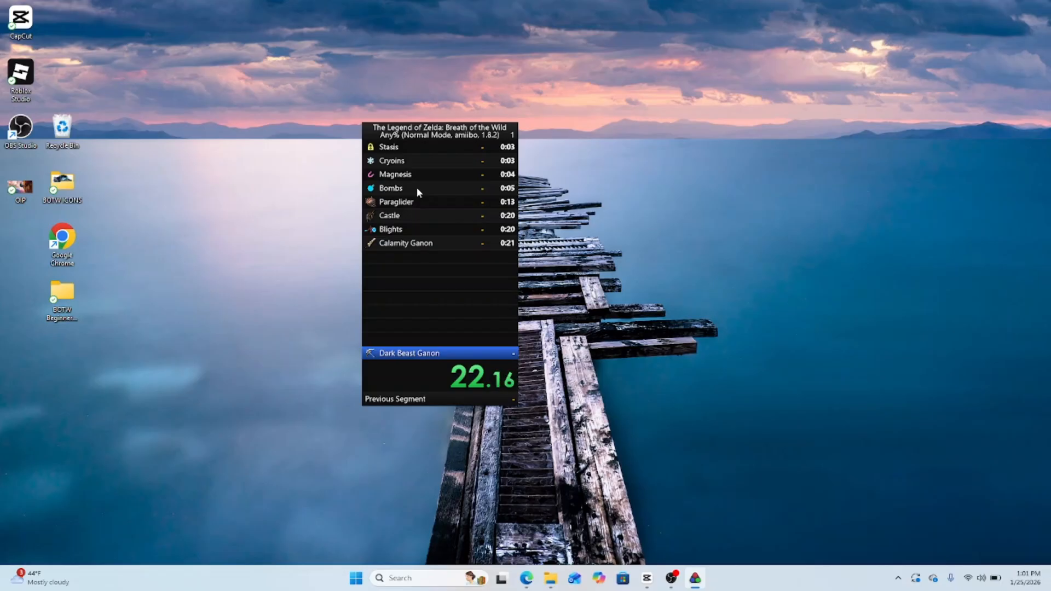
key(KP_1)
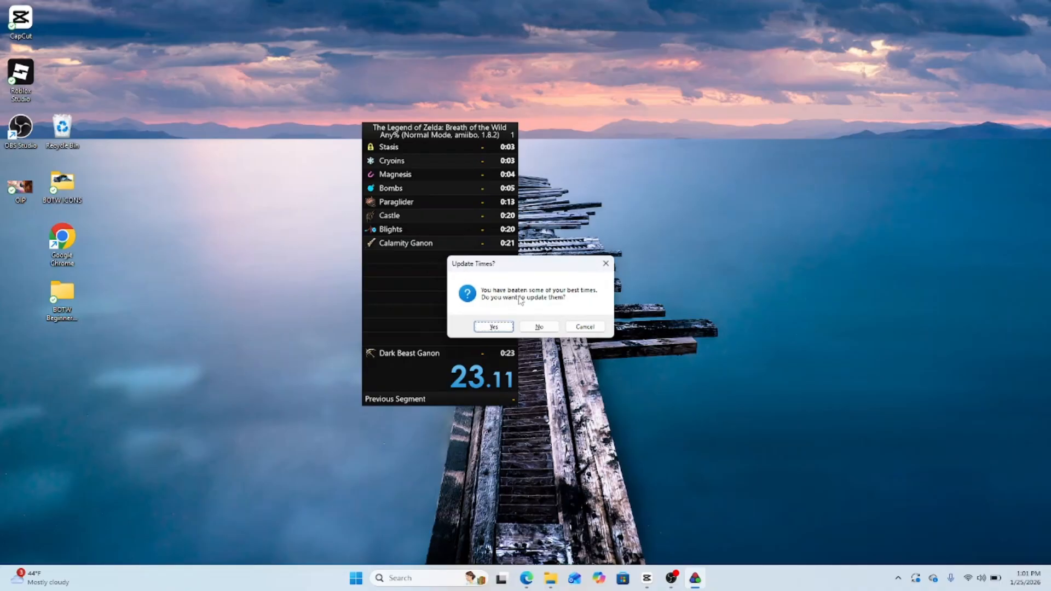
click(494, 327)
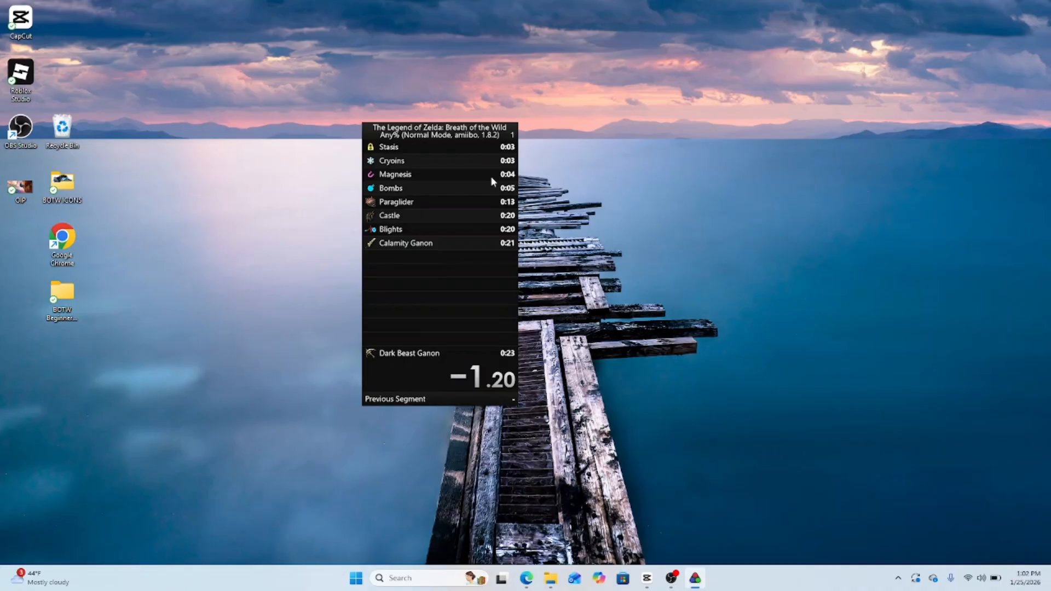
Step: Run a second test attempt through every segment from Stasis to Dark Beast Ganon, then reset it and update the best times
key(KP_1)
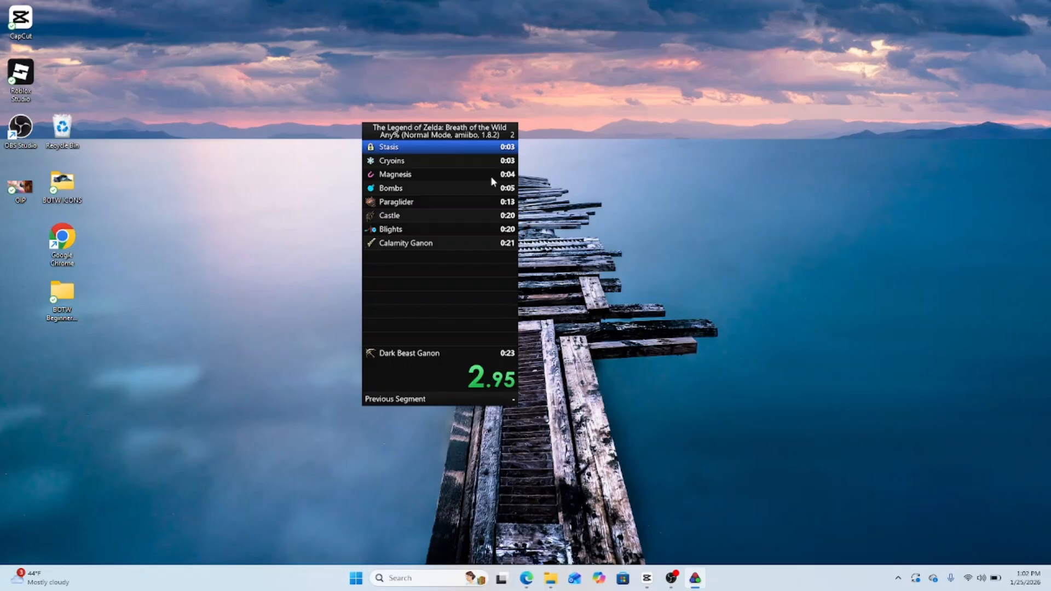
key(KP_1)
key(KP_1)
key(KP_1)
key(KP_1)
key(KP_1)
key(KP_1)
key(KP_1)
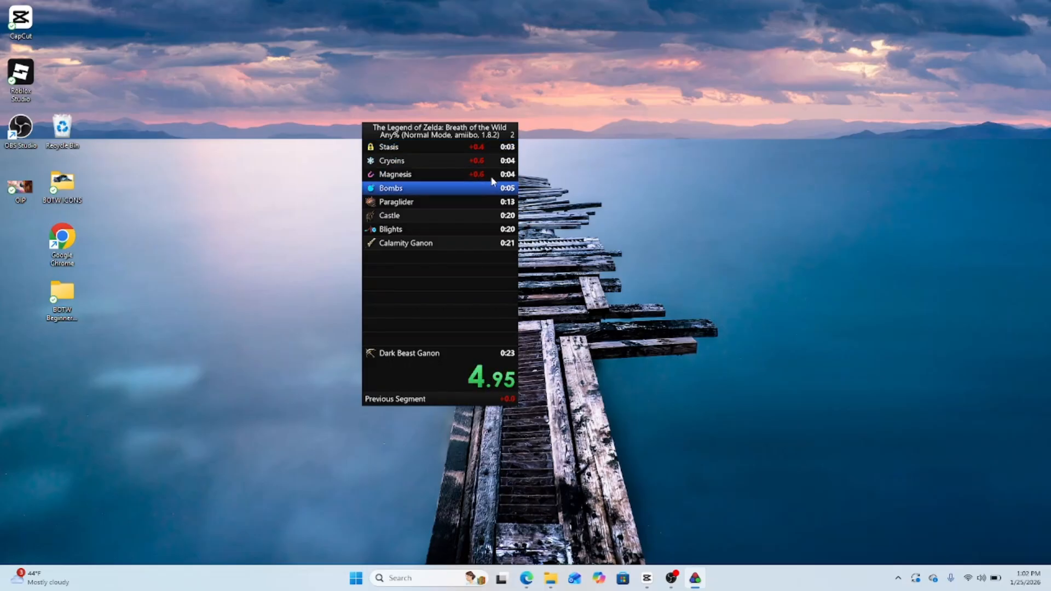
key(KP_1)
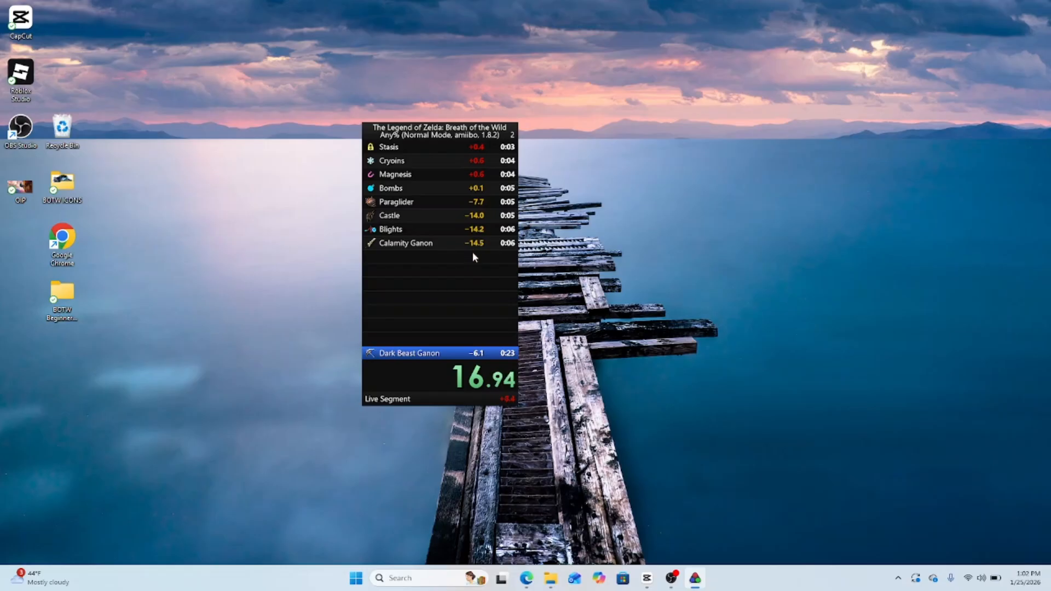
key(KP_1)
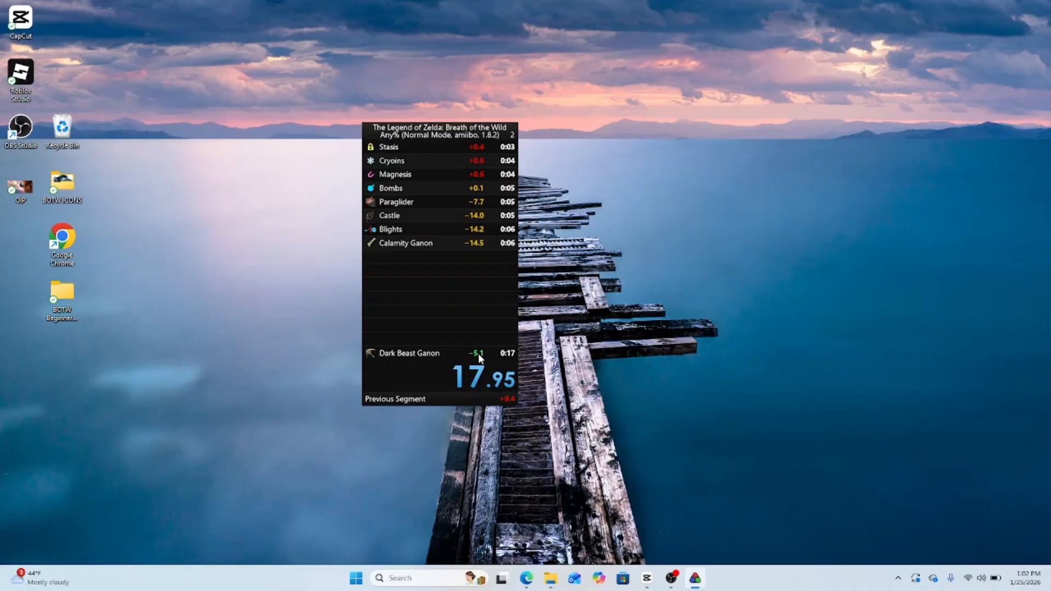
key(KP_3)
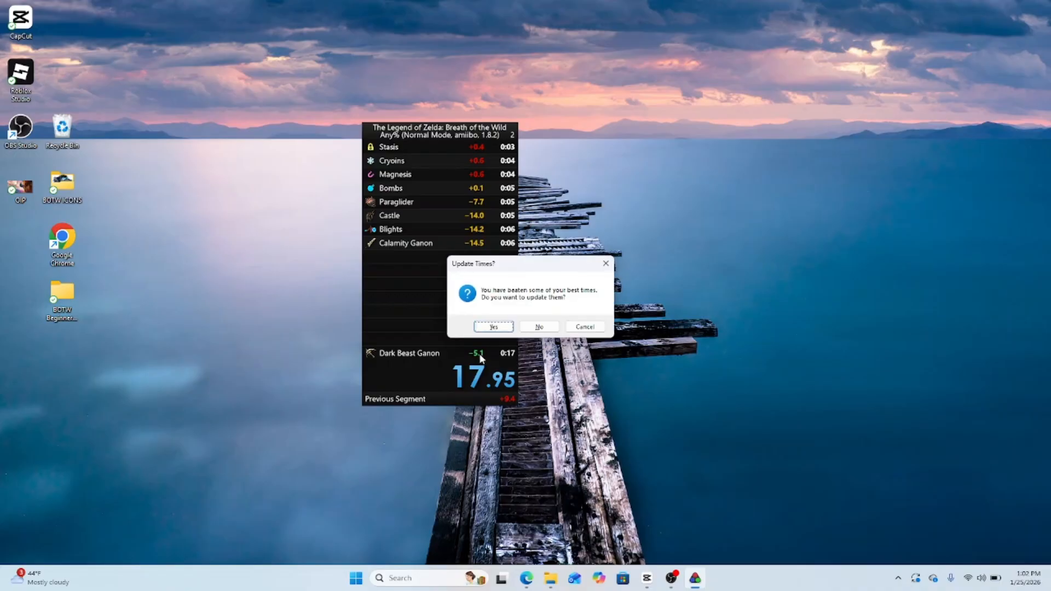
click(493, 326)
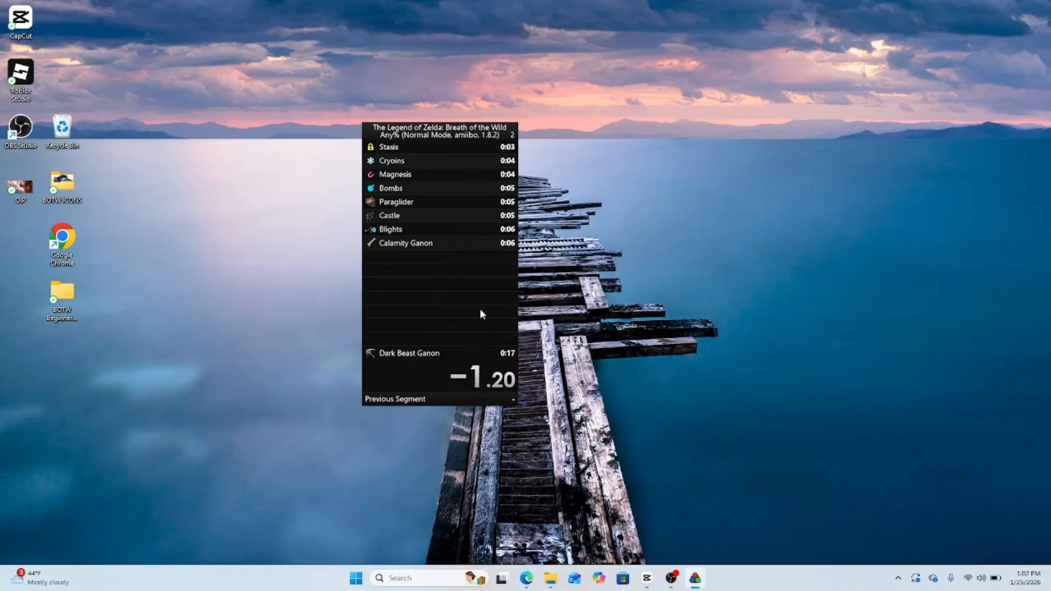
Step: Set the number of attempts in the splits to 1000
right_click(476, 313)
click(500, 312)
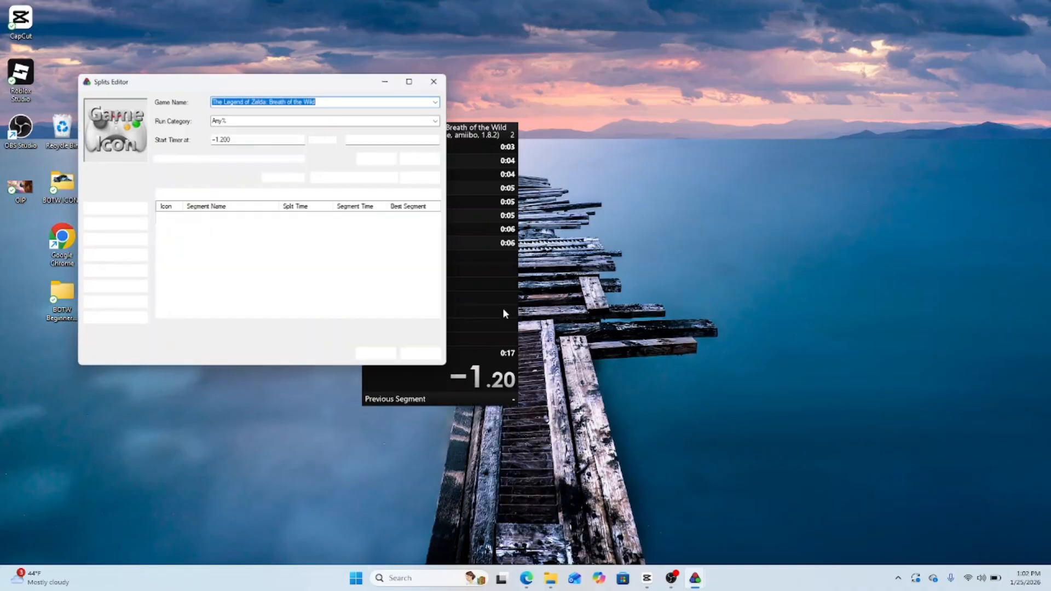
click(387, 139)
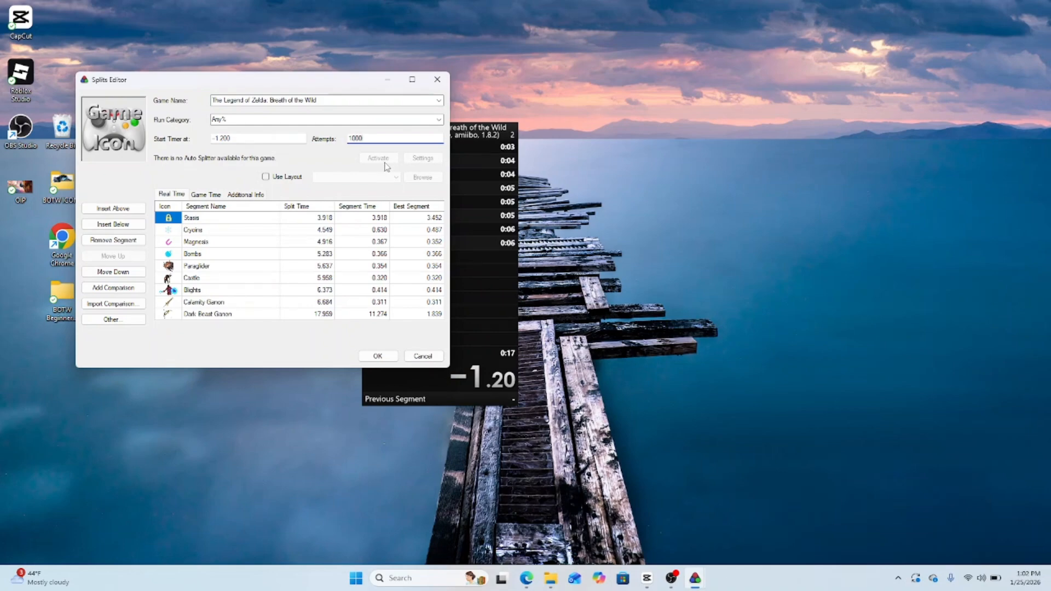
click(378, 356)
Step: Move the timer window slightly and set the game icon to the FULL GUIDE TO SPEEDRUNING BoTW BOMBS SHRINE image from Downloads
drag(414, 280, 396, 298)
right_click(395, 298)
click(421, 301)
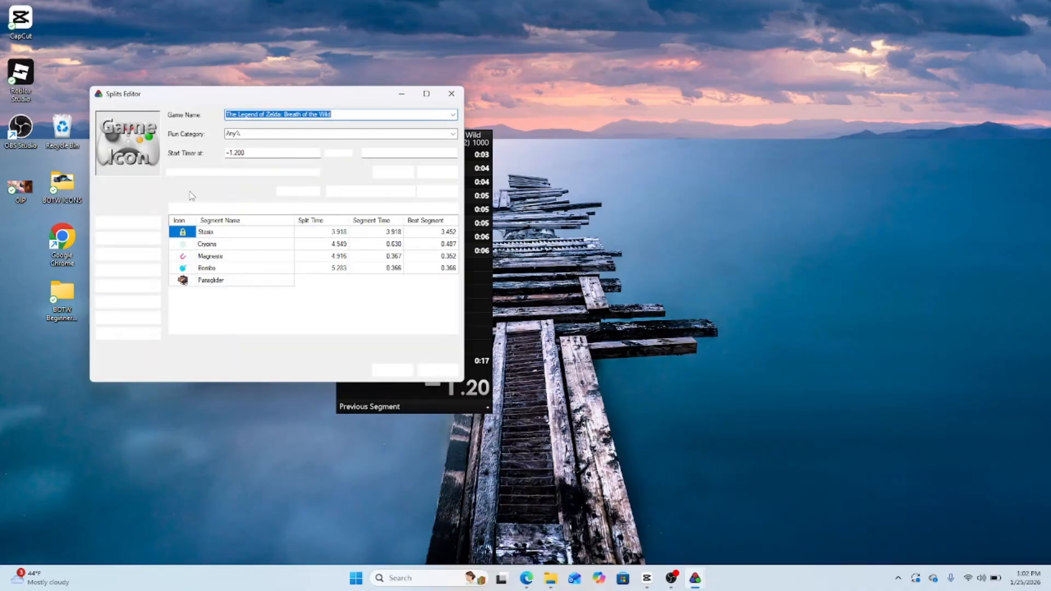
click(135, 152)
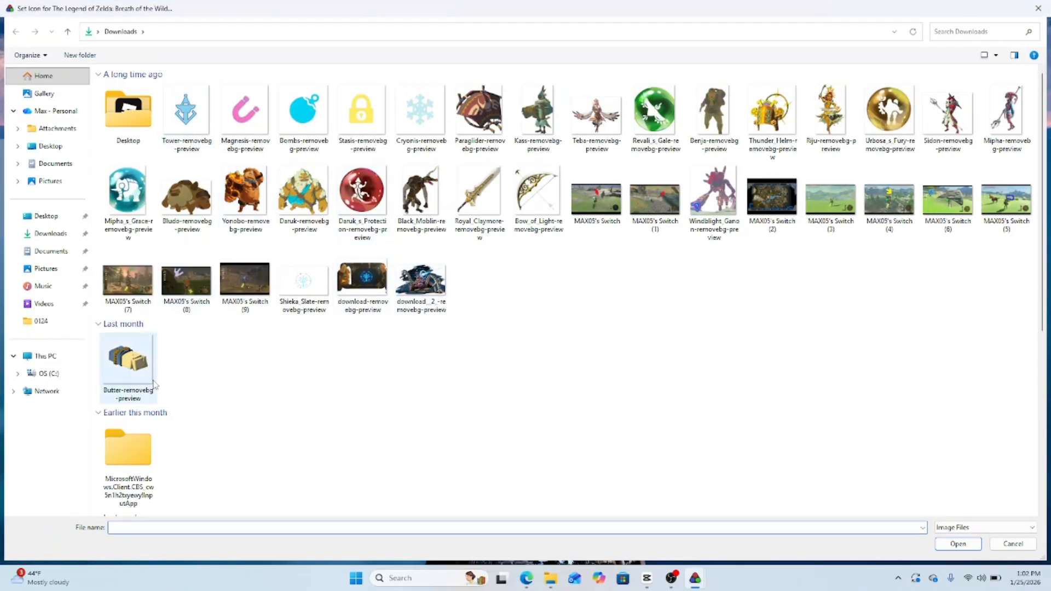
scroll(137, 384, down, 5)
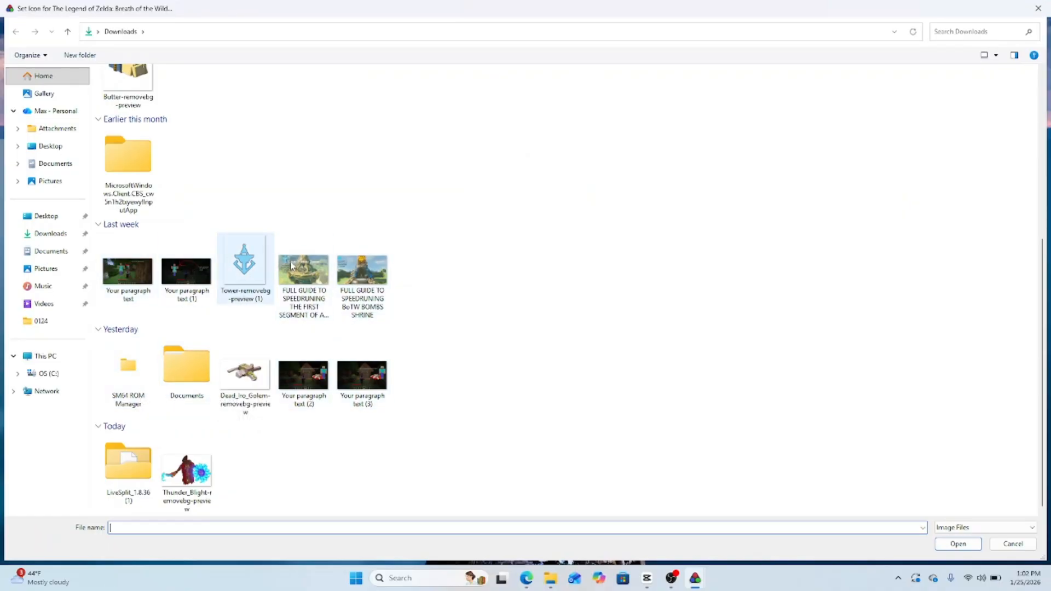
double_click(363, 272)
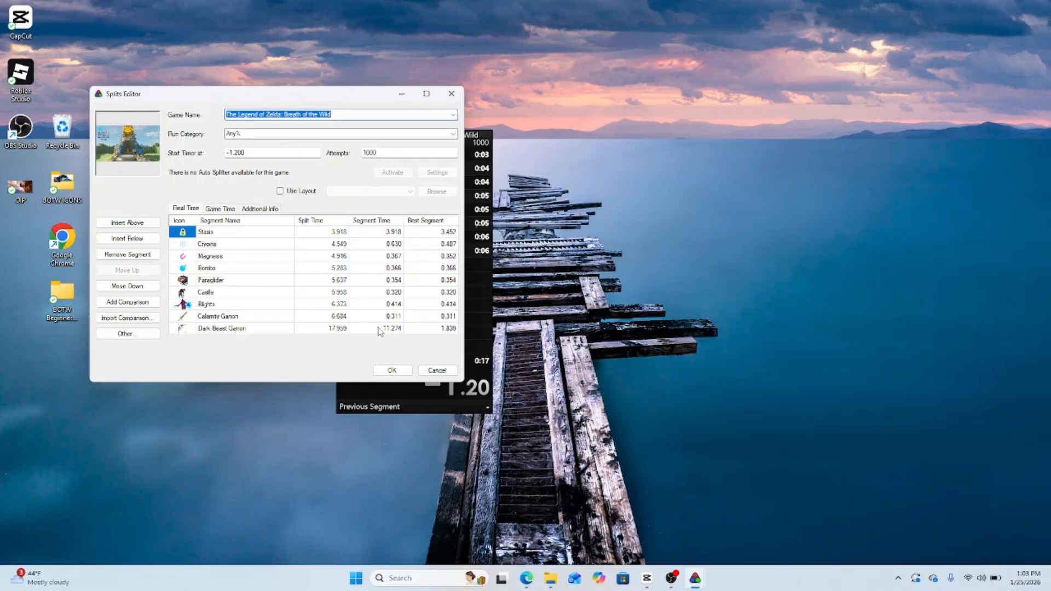
click(392, 370)
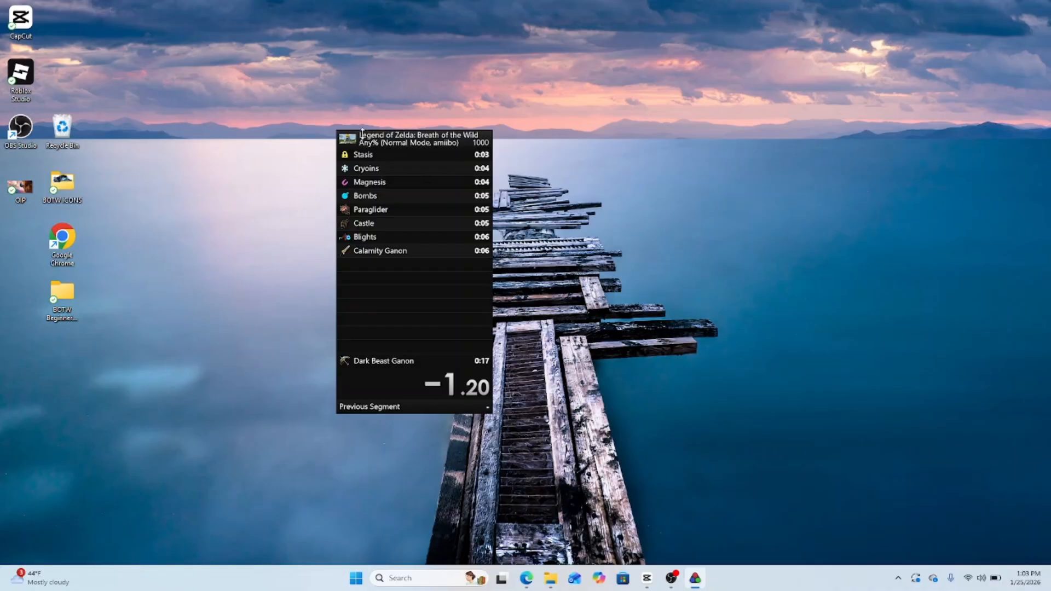
Step: Narrow the timer window and open the Layout Editor, placing it beside the timer
drag(486, 215, 448, 225)
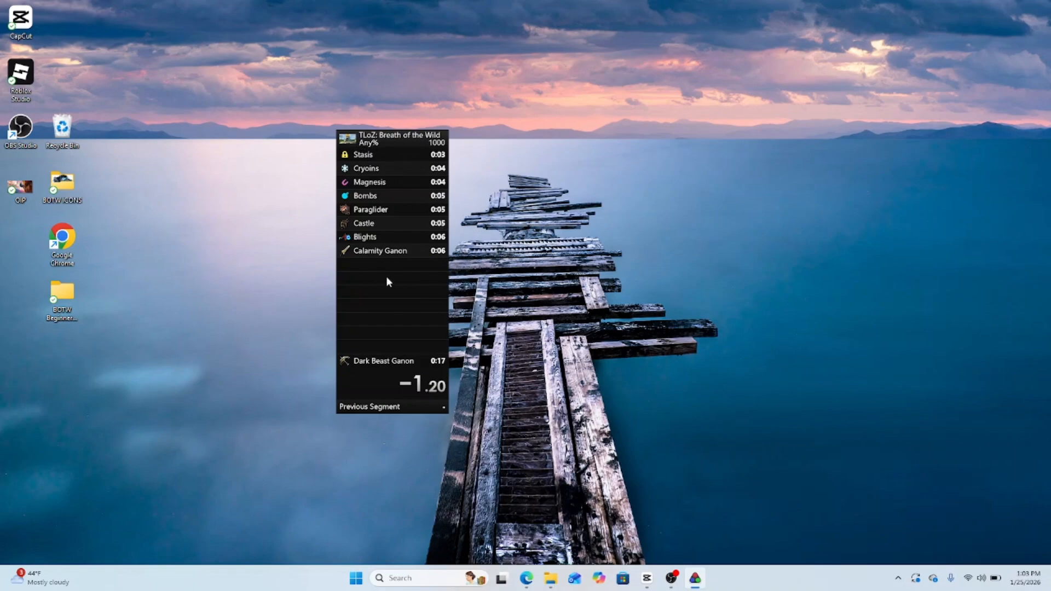
right_click(379, 257)
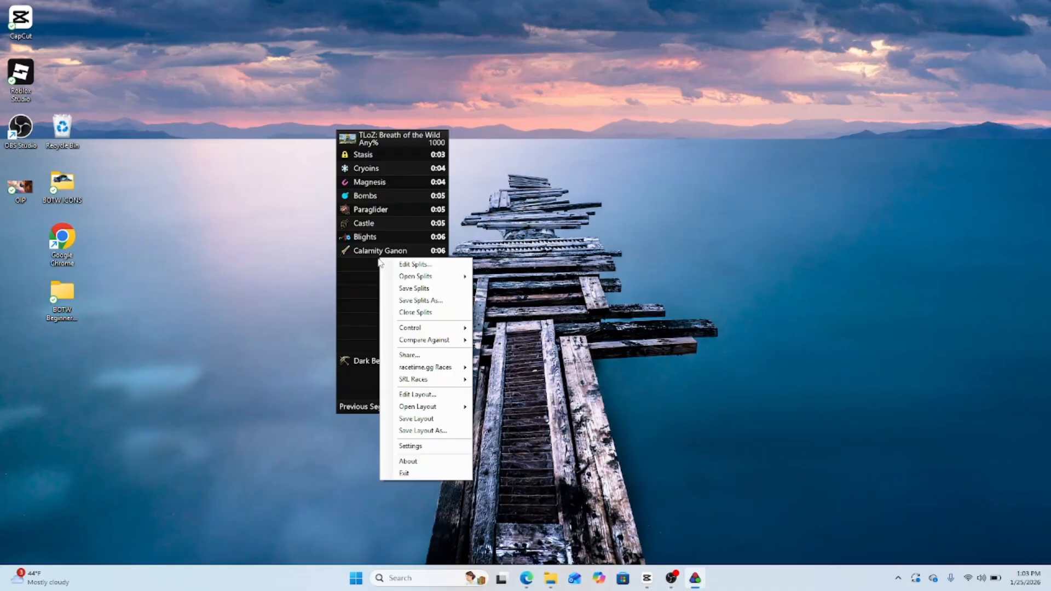
click(419, 394)
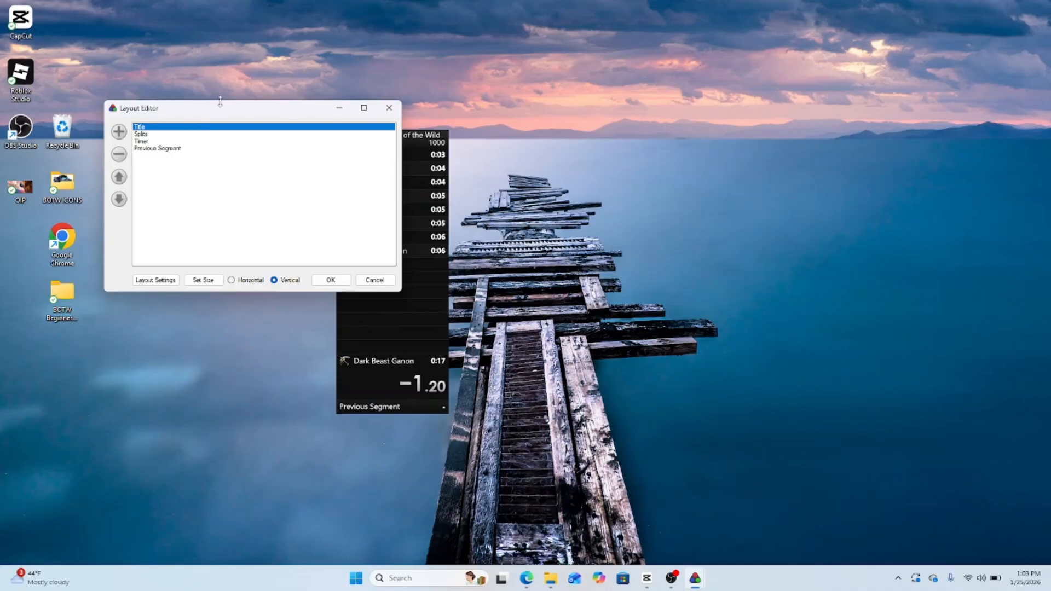
drag(220, 102, 627, 172)
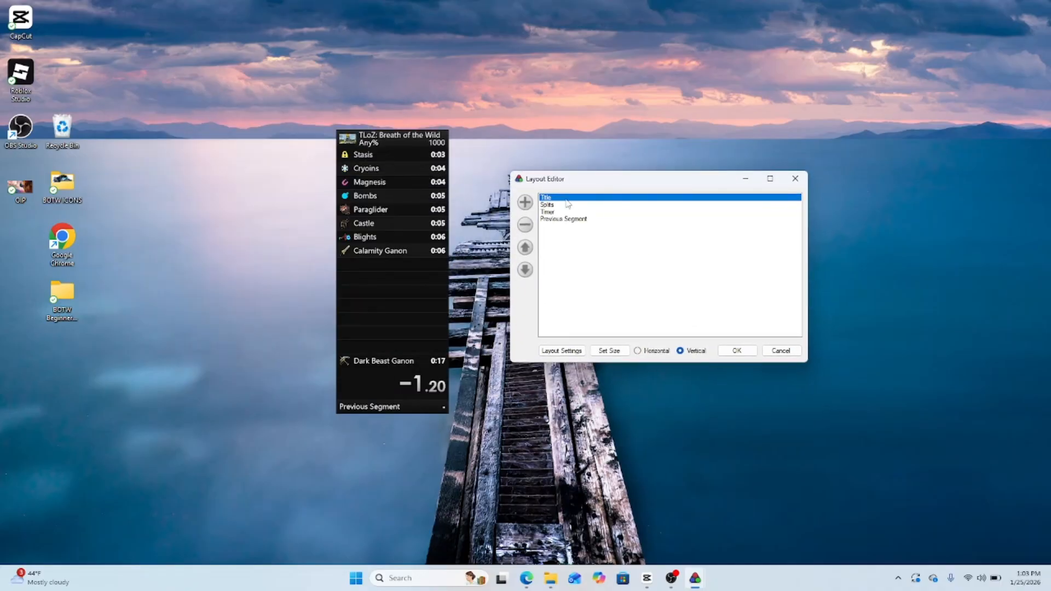
Step: Remove the Previous Segment, Timer and Splits components from the layout, keeping only the Title
drag(570, 219, 551, 198)
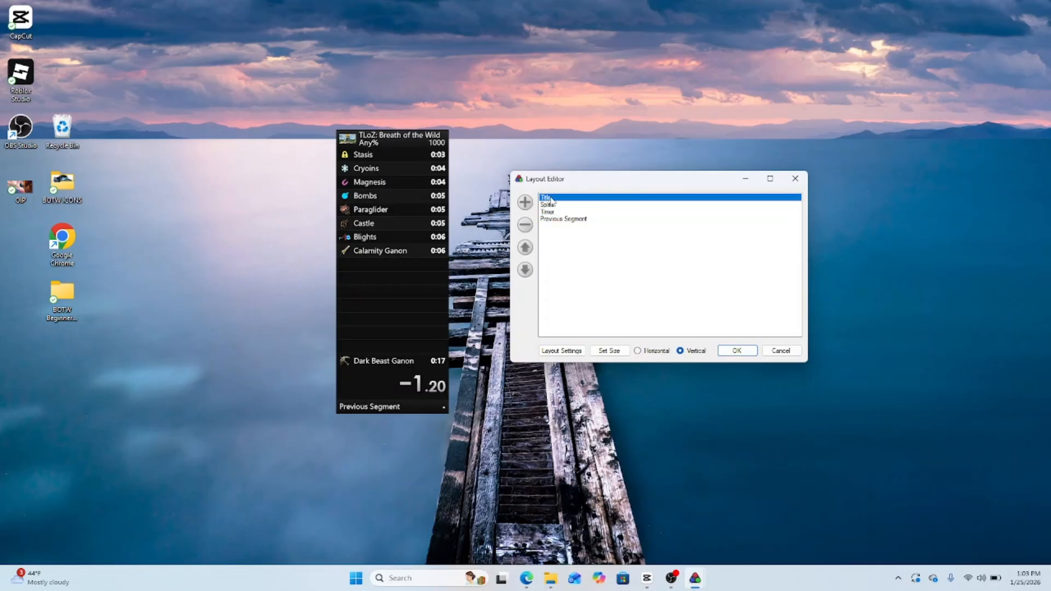
click(564, 220)
click(524, 225)
click(525, 225)
click(525, 225)
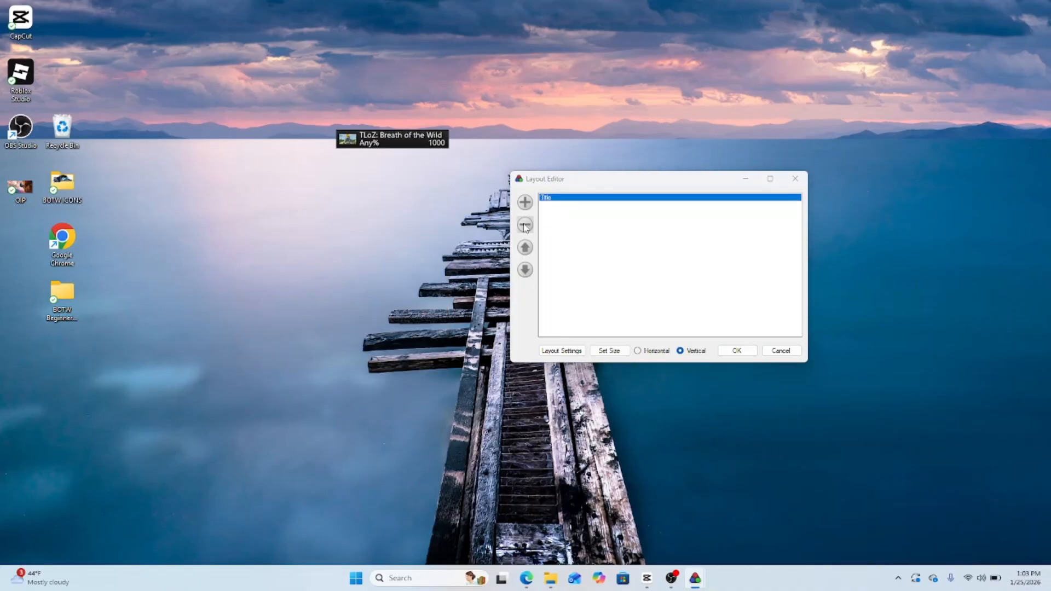
Step: Add a Splits list and a Detailed Timer below the Title in the layout
click(525, 203)
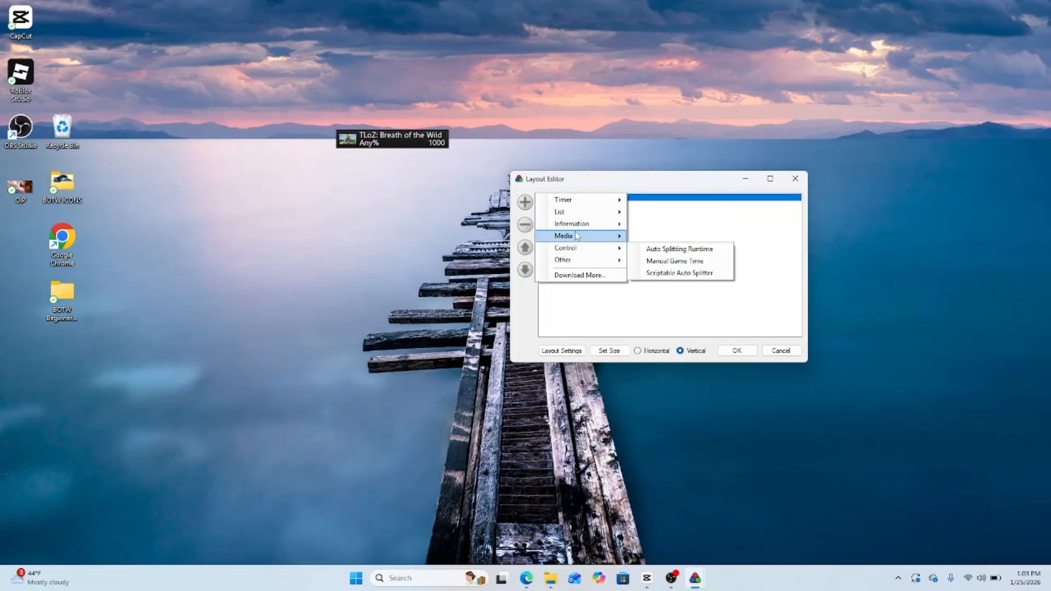
mouse_move(581, 216)
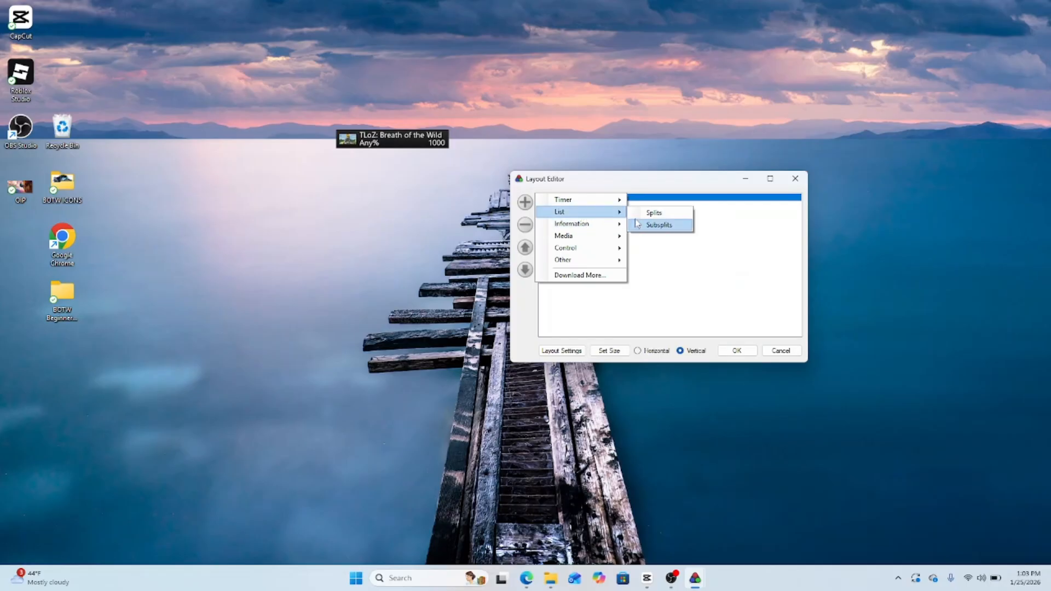
click(655, 213)
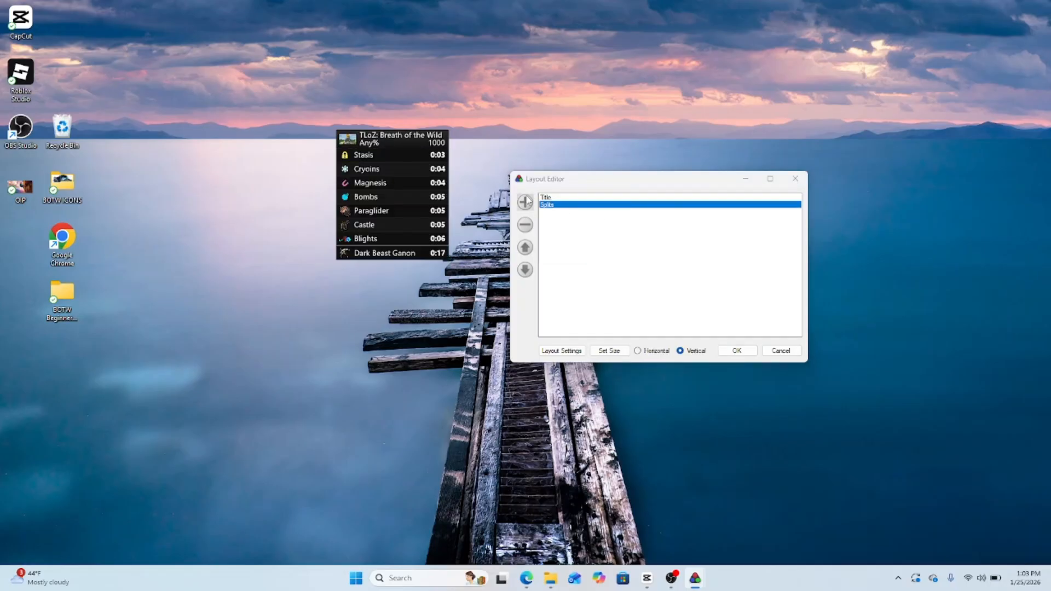
click(526, 202)
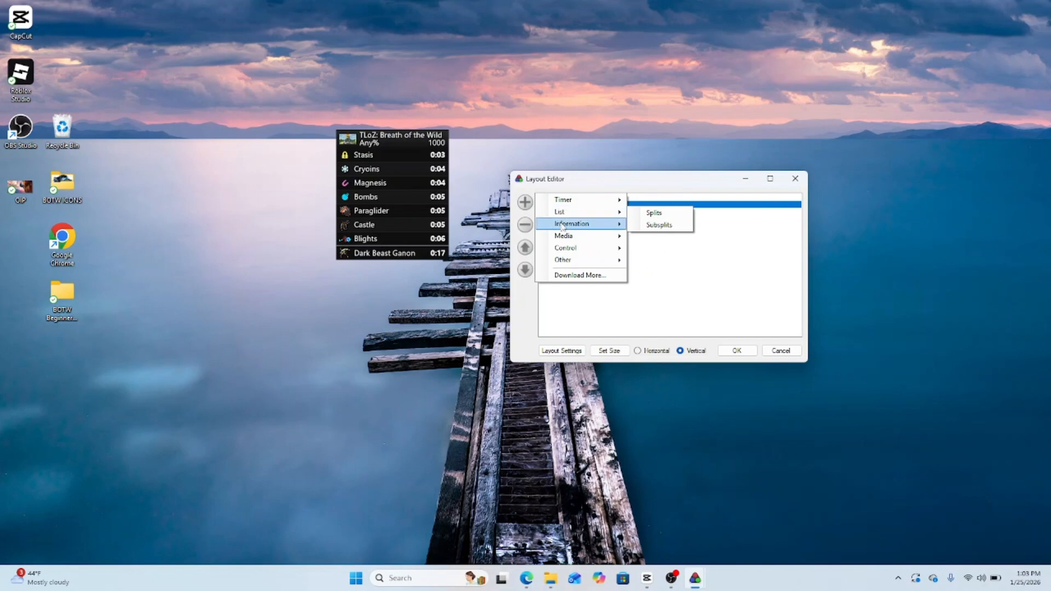
mouse_move(564, 229)
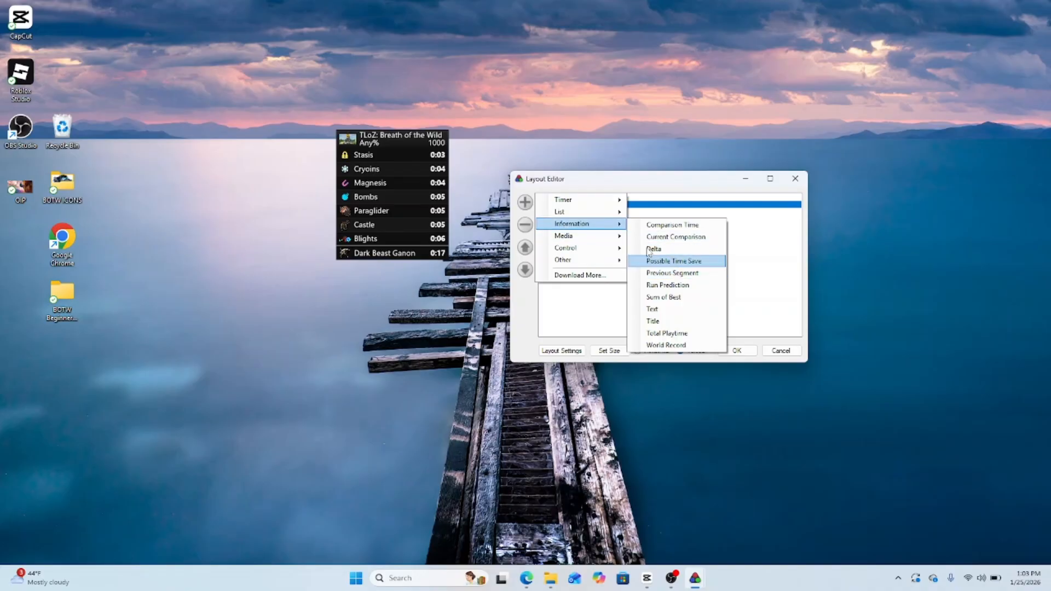
mouse_move(570, 206)
click(656, 201)
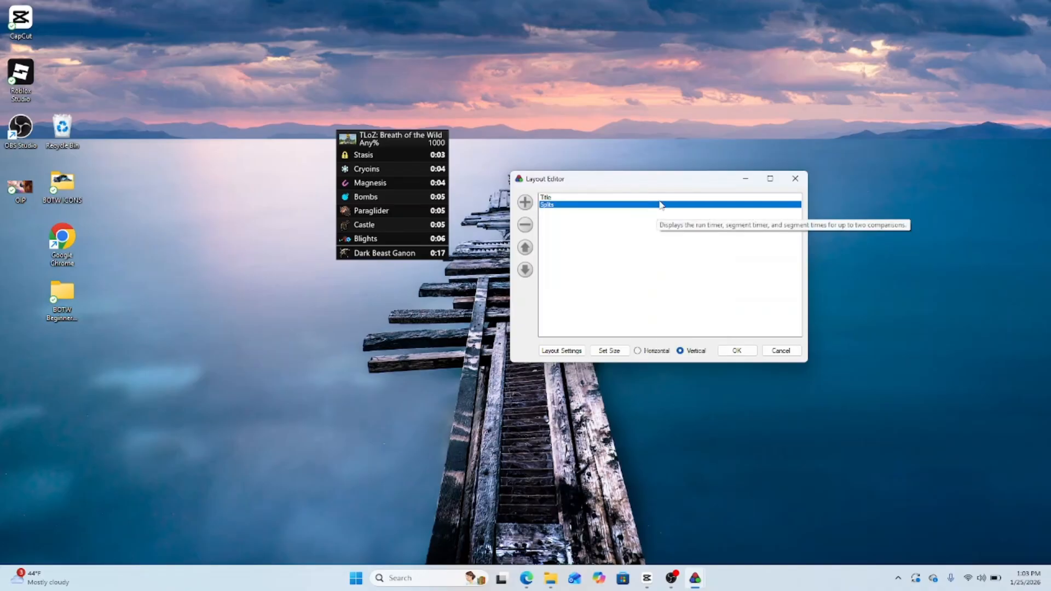
Step: Try adding a Blank Space below the Detailed Timer, and remove it from the layout
click(525, 202)
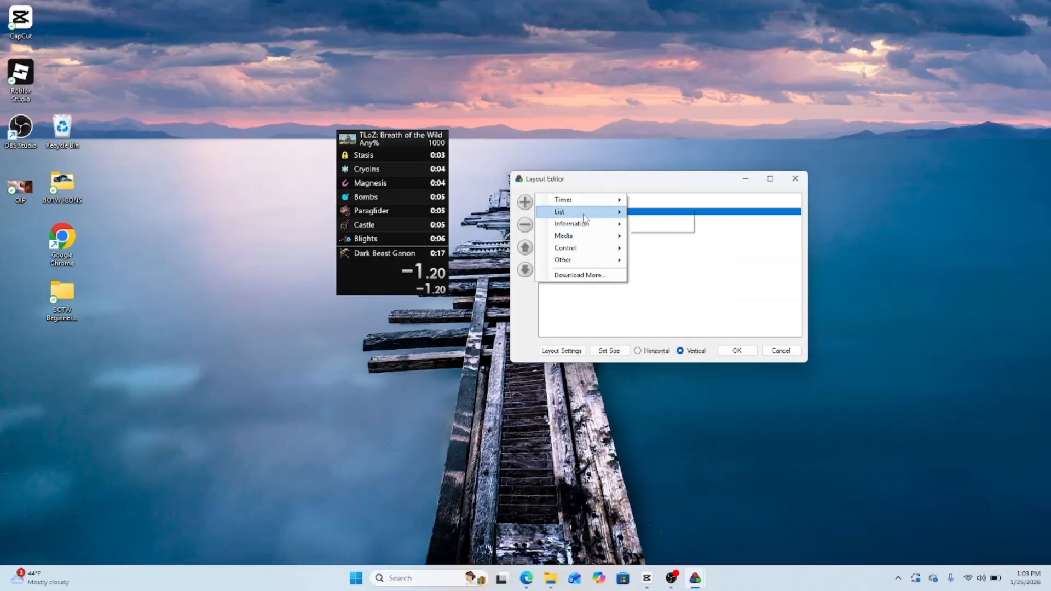
mouse_move(570, 259)
click(655, 260)
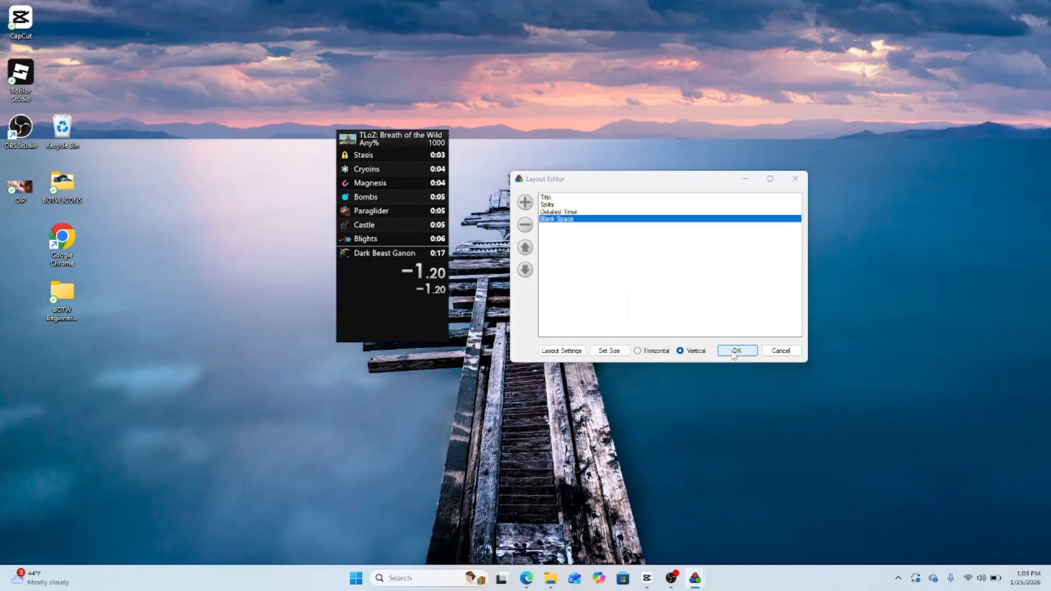
click(525, 224)
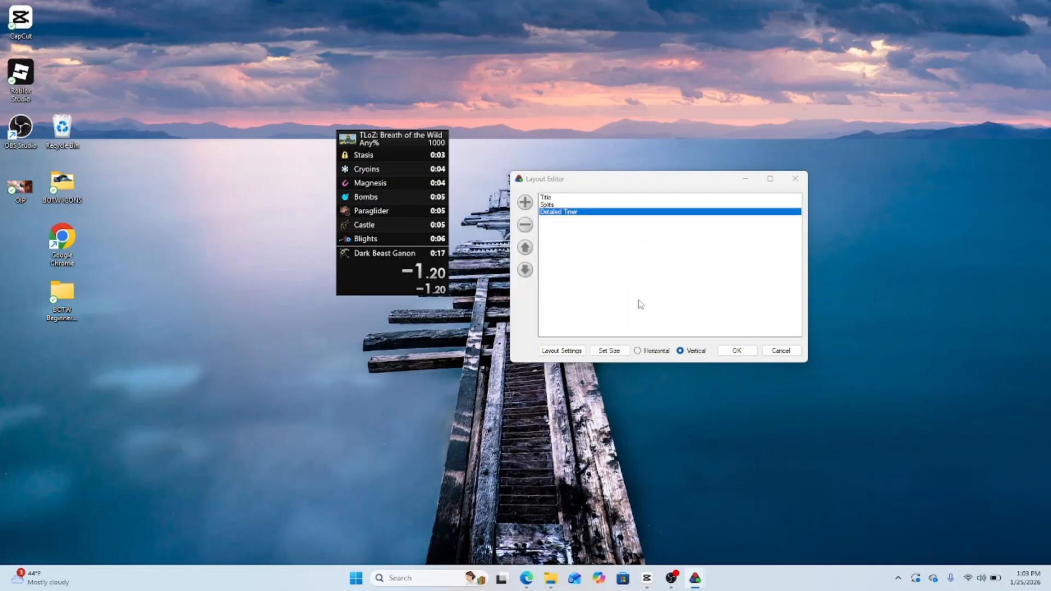
Step: Accept the layout changes and make the timer window taller
click(737, 353)
drag(433, 291, 432, 320)
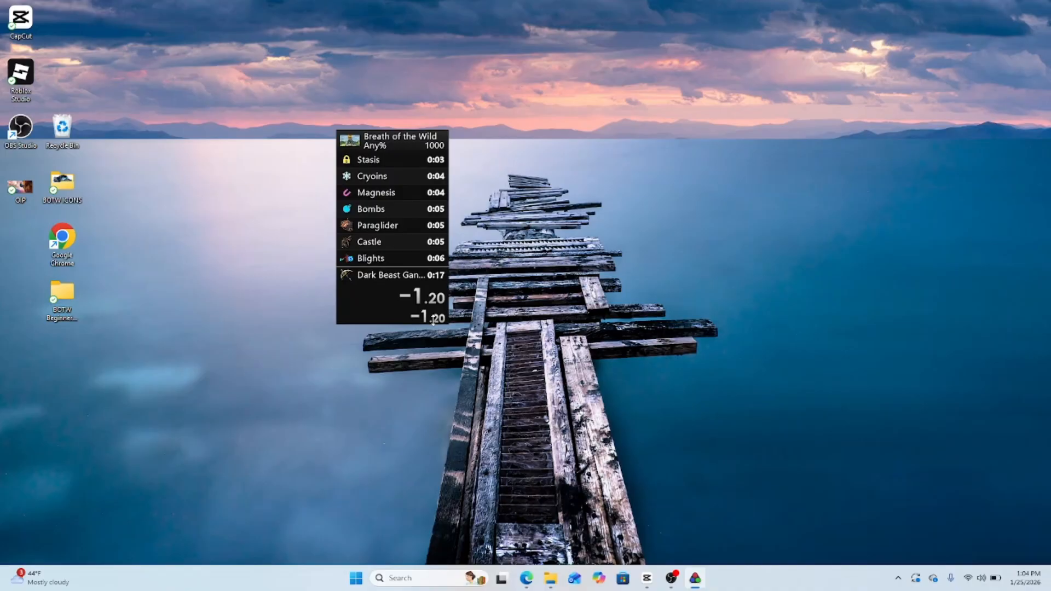
Step: Start a test run, split through Stasis and Cryoins, and reset it without updating the best times
key(KP_1)
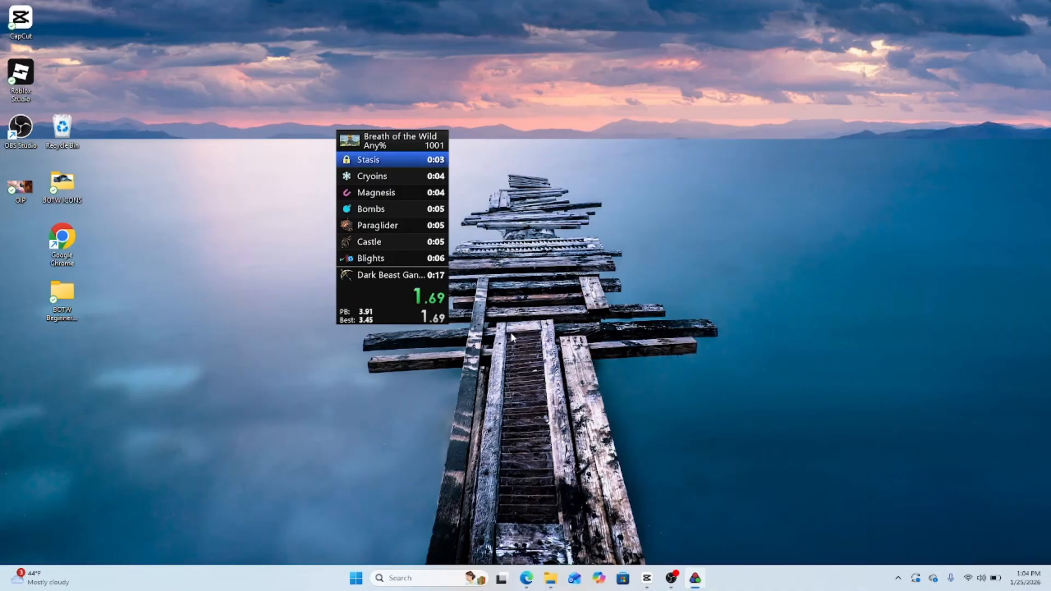
key(KP_1)
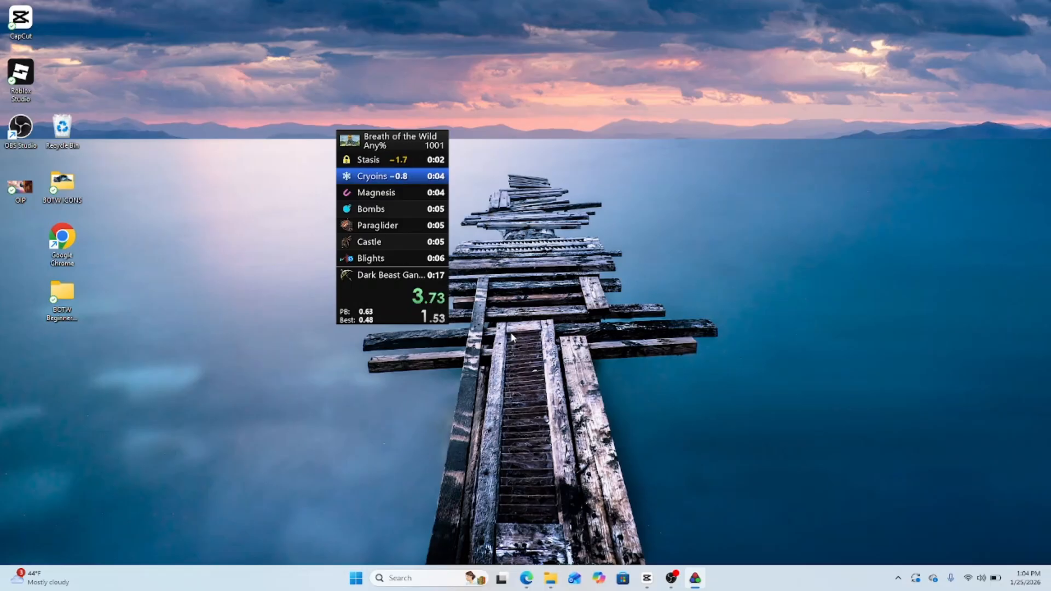
key(KP_1)
key(KP_3)
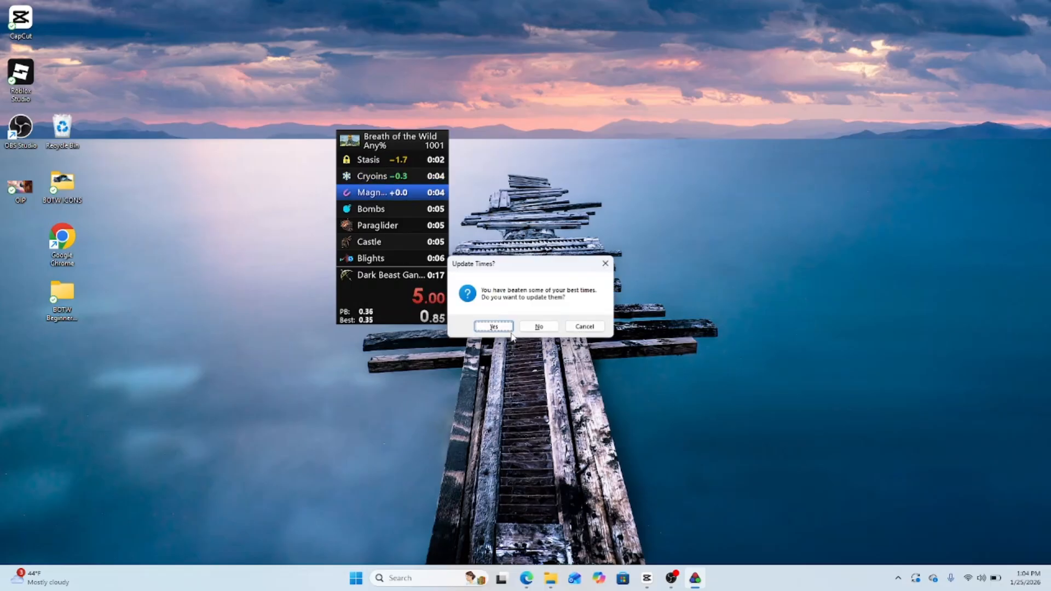
click(544, 327)
right_click(420, 262)
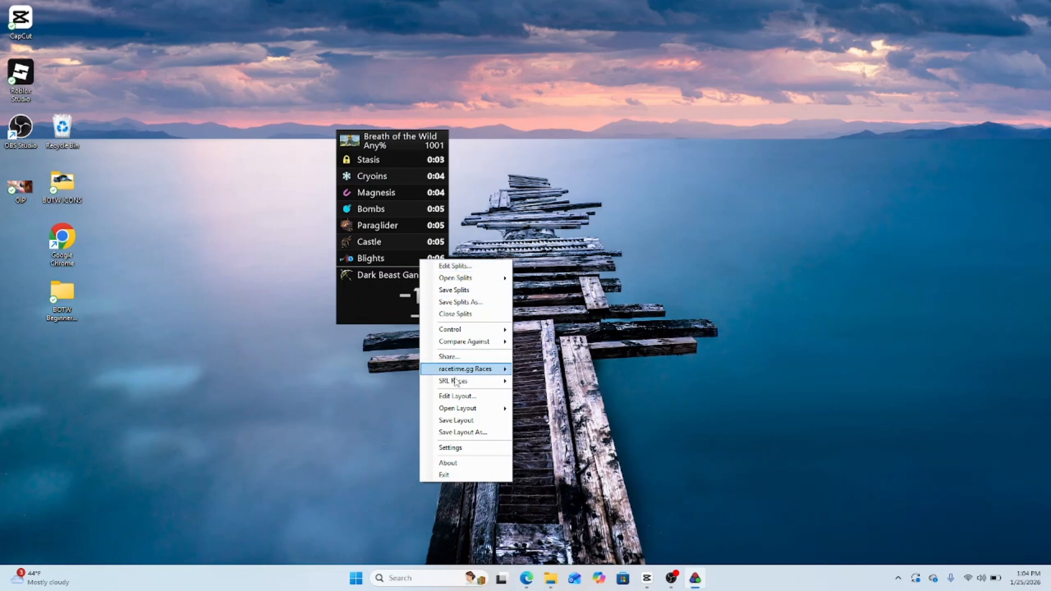
click(465, 250)
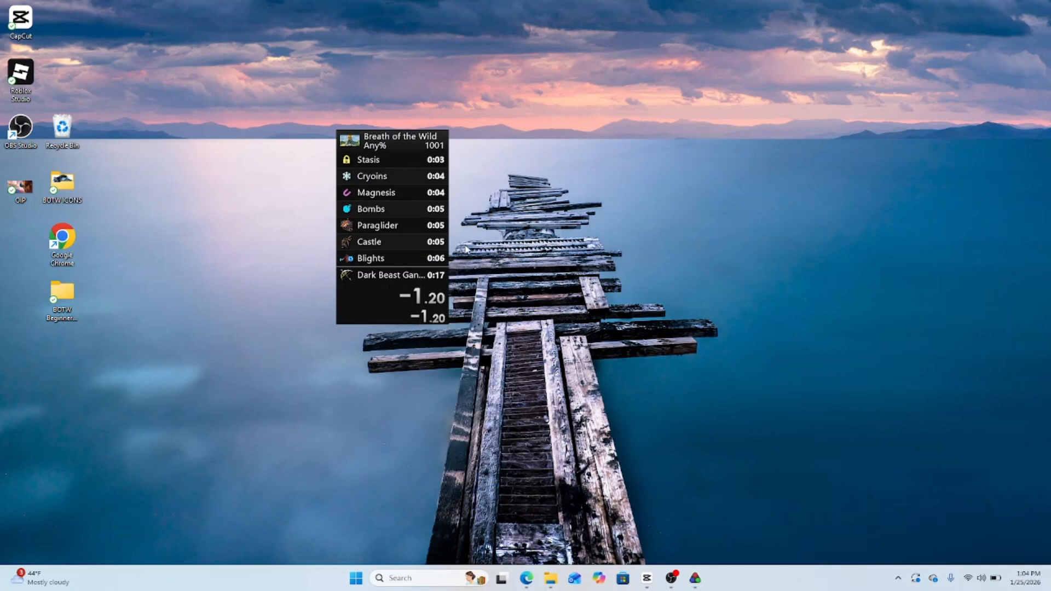
Step: Resize the timer window wider and taller so the split names and game title fit
drag(449, 237, 485, 241)
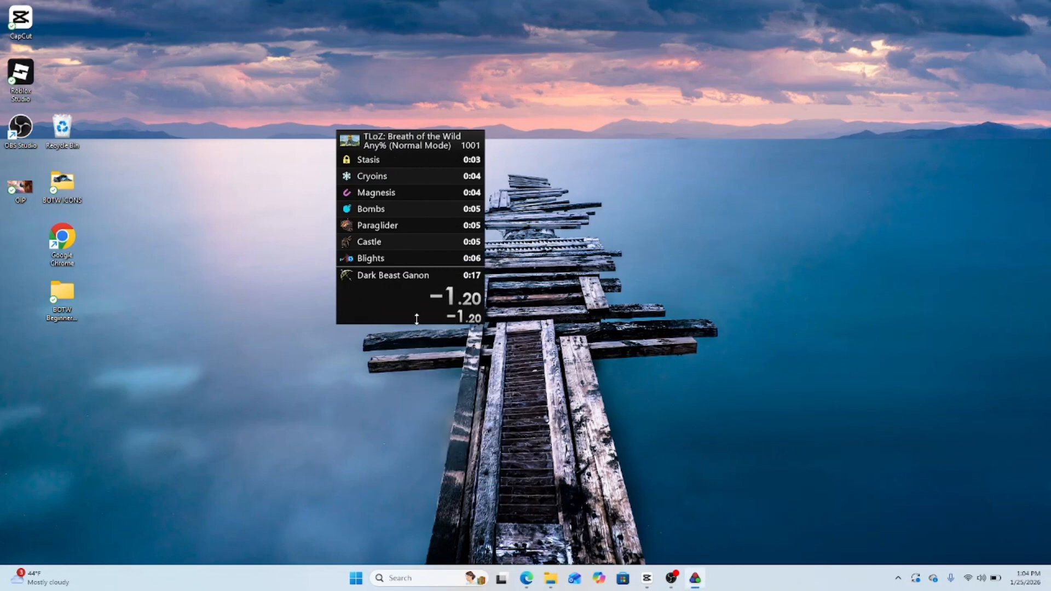
drag(416, 318, 408, 361)
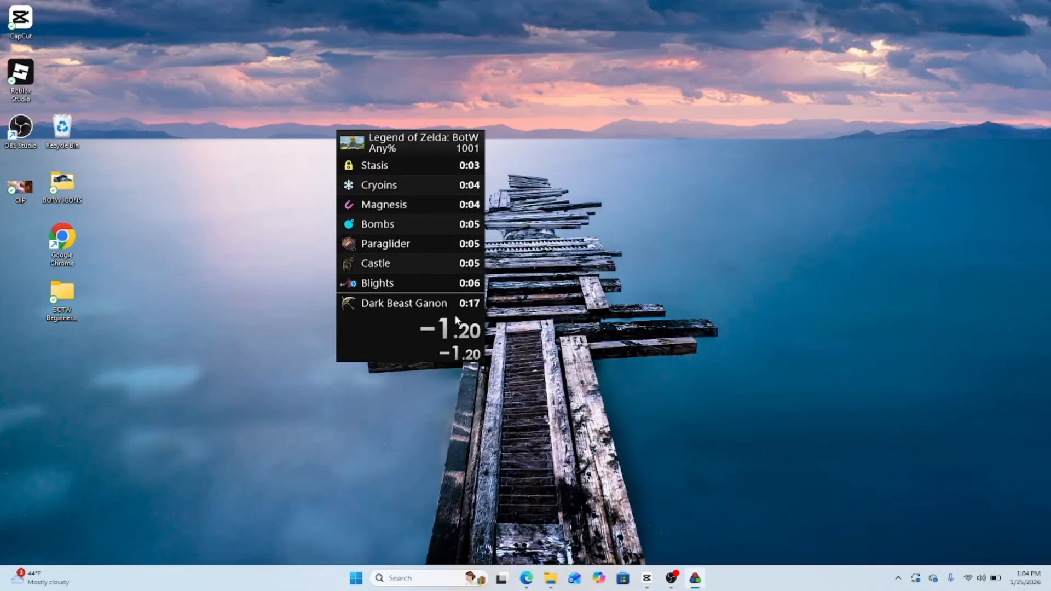
drag(484, 276, 539, 283)
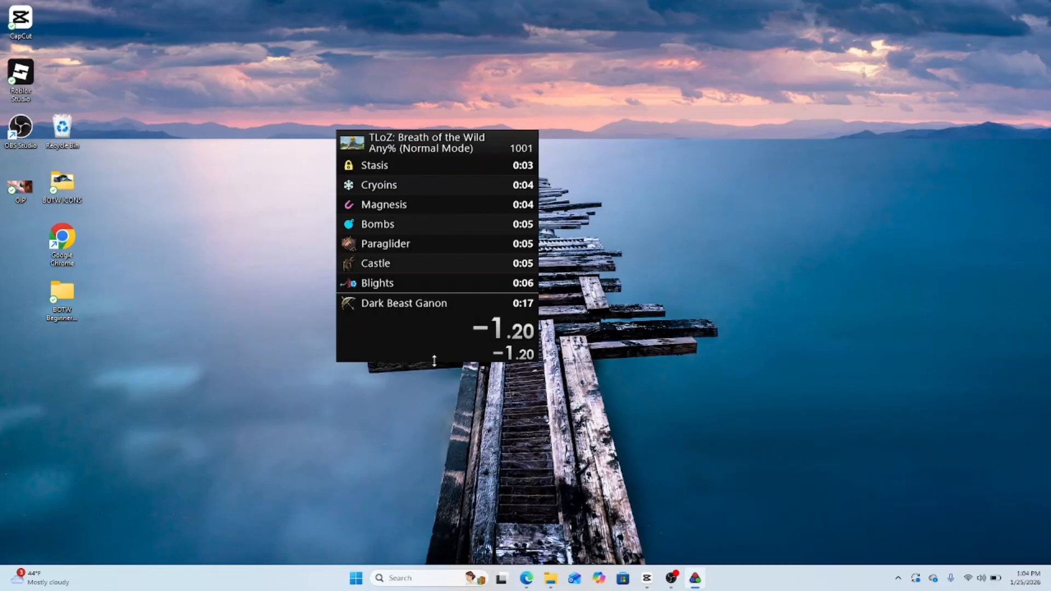
drag(434, 361, 435, 374)
drag(536, 284, 510, 360)
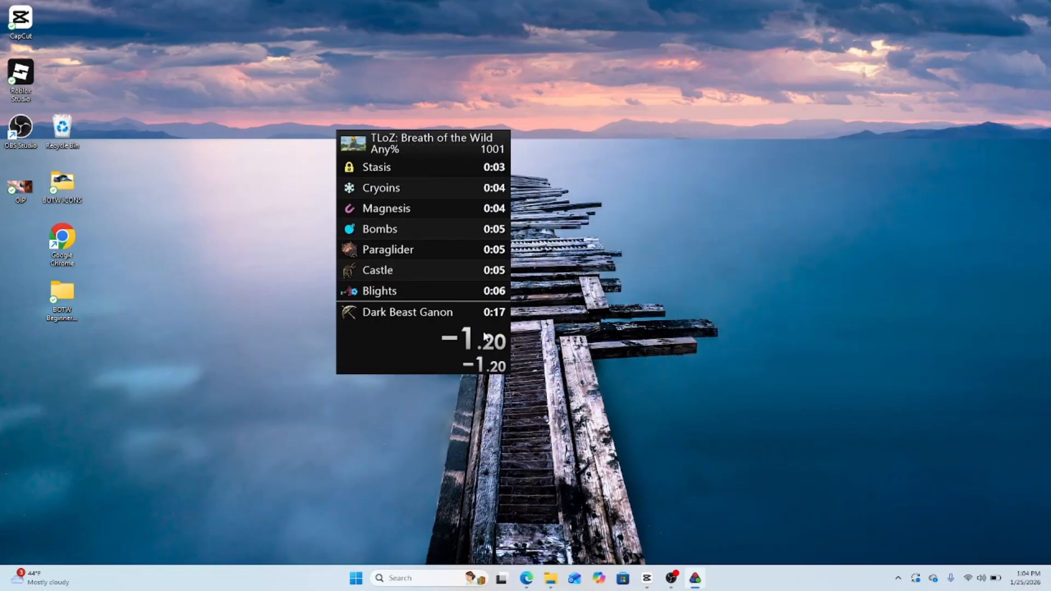
Step: Open the layout editor and review the general layout settings and the Title component's settings
right_click(483, 331)
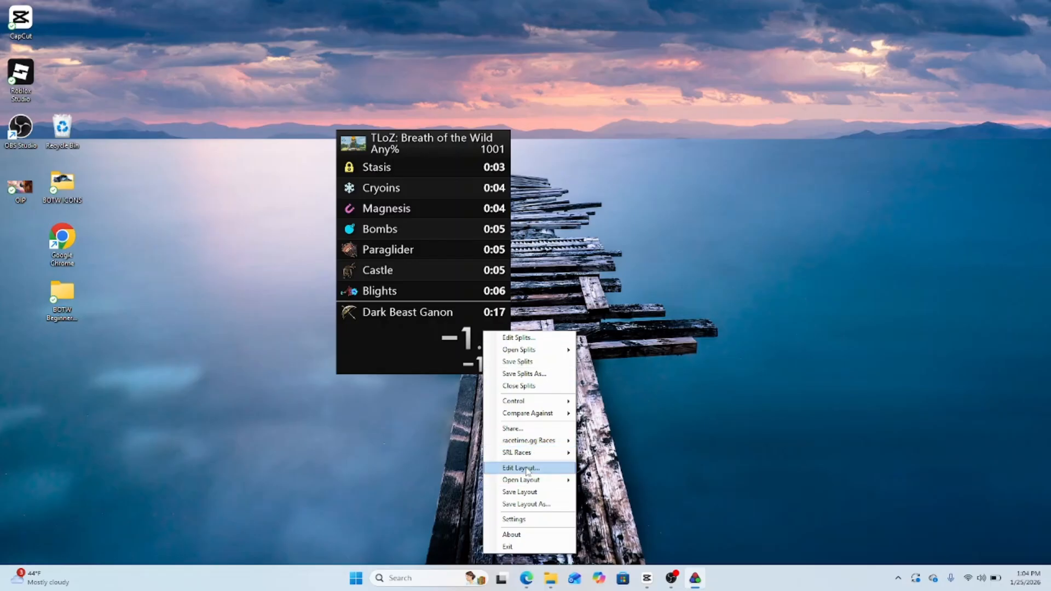
click(522, 468)
click(87, 208)
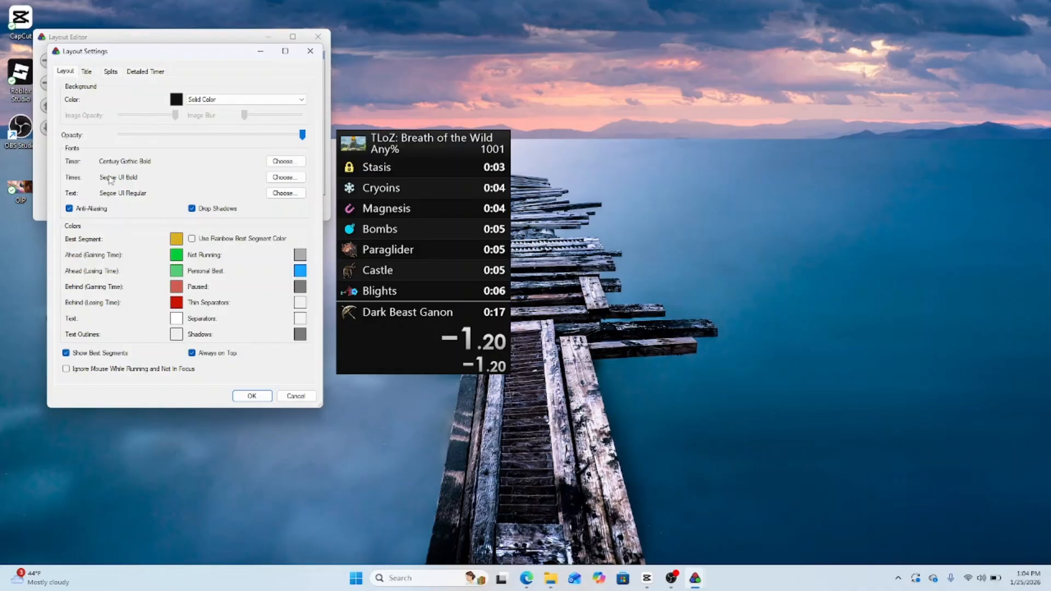
click(86, 72)
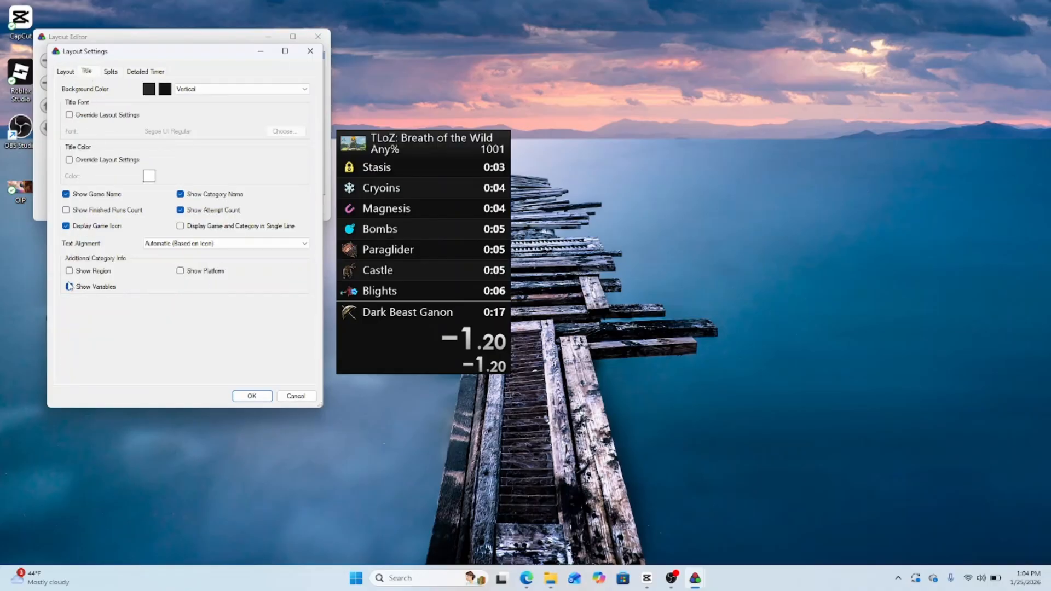
click(243, 396)
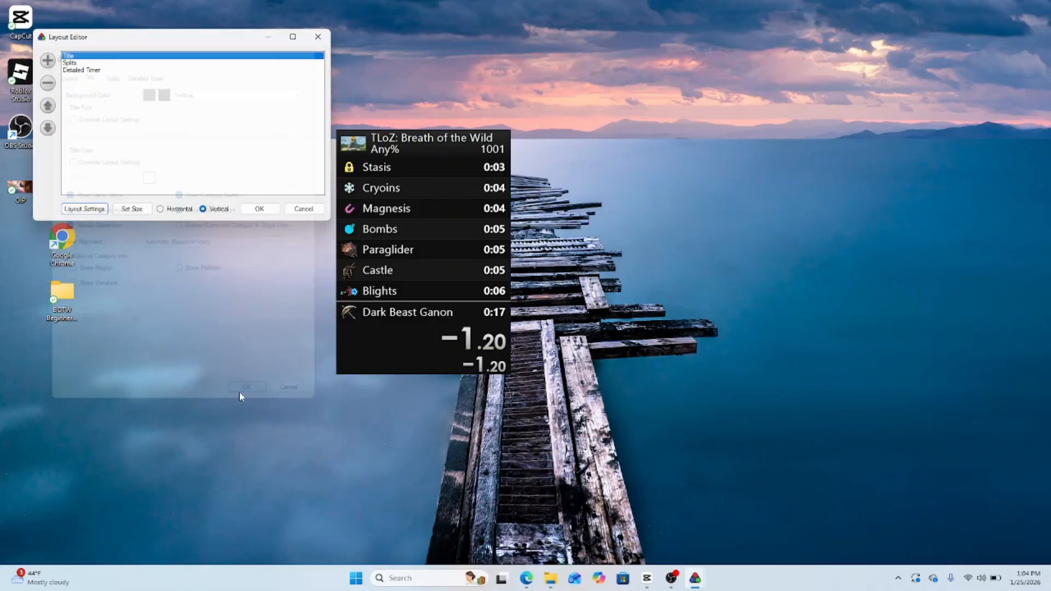
Step: Add a Previous Segment and a Run Prediction component below the Detailed Timer in the layout
click(83, 71)
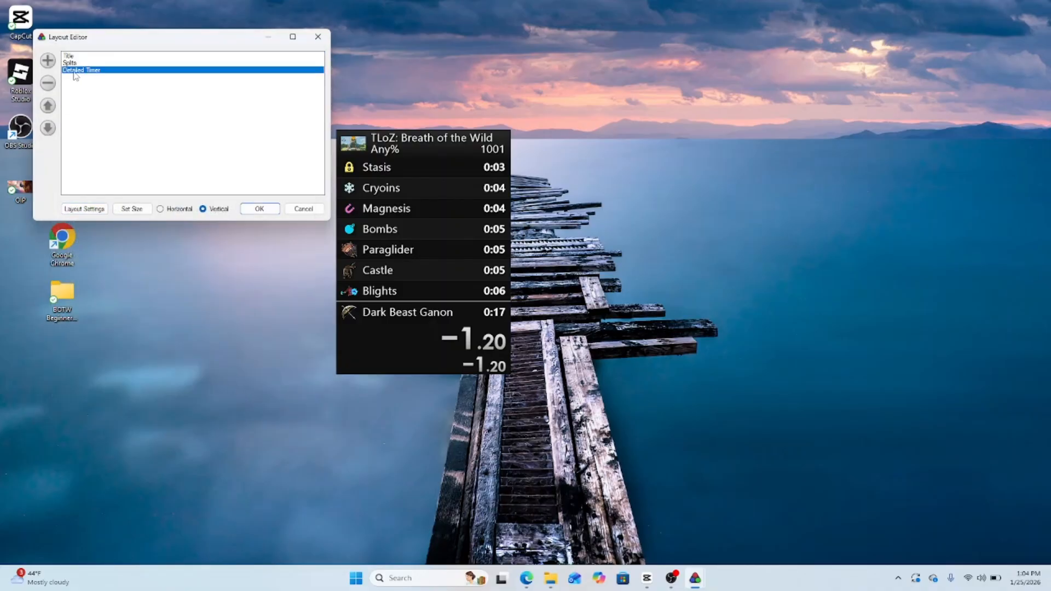
click(48, 60)
mouse_move(90, 82)
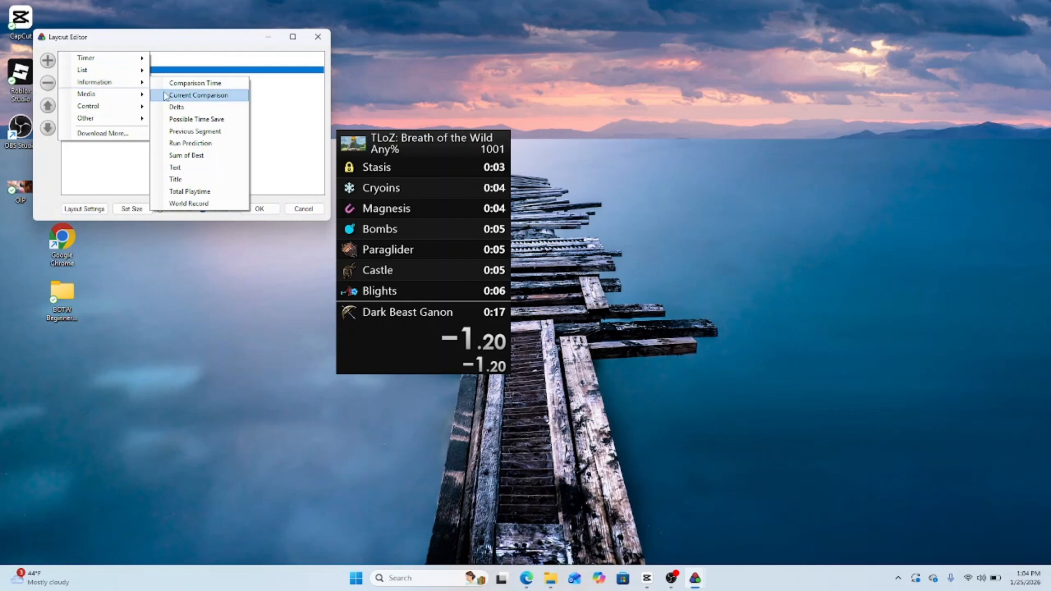
click(195, 131)
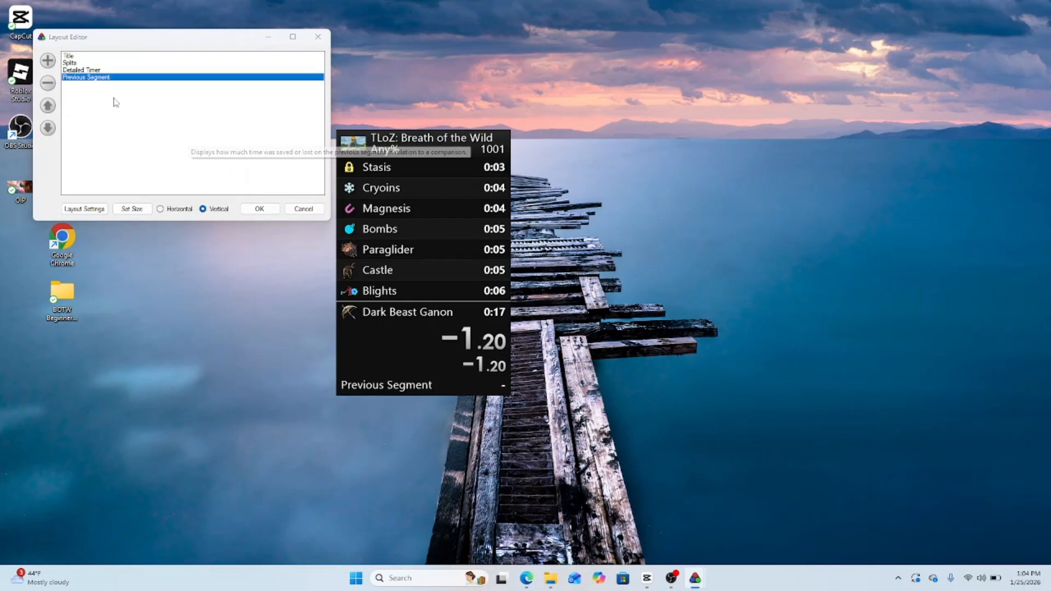
click(48, 60)
mouse_move(98, 85)
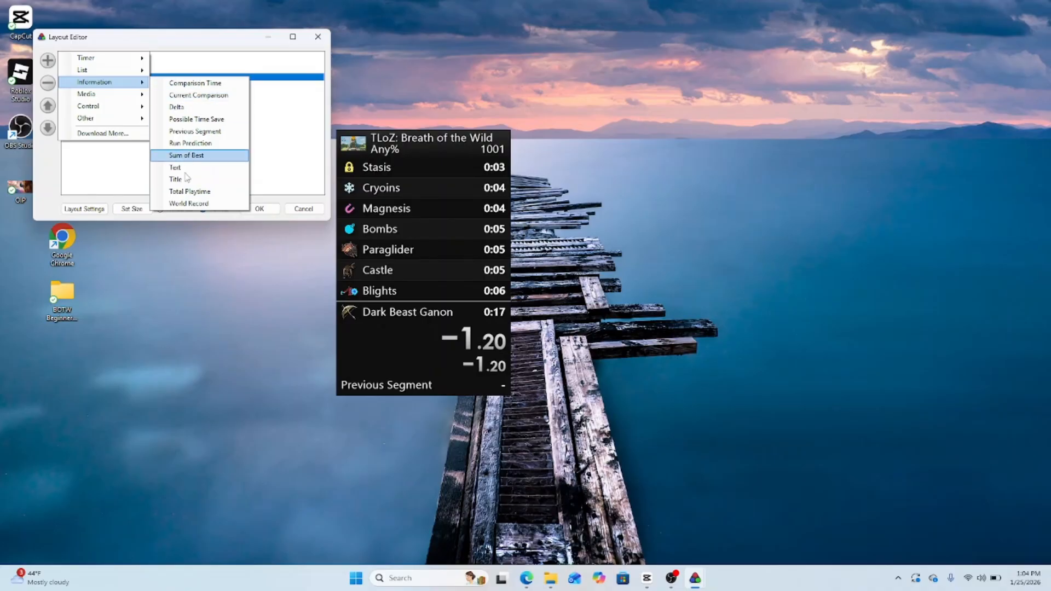
click(189, 143)
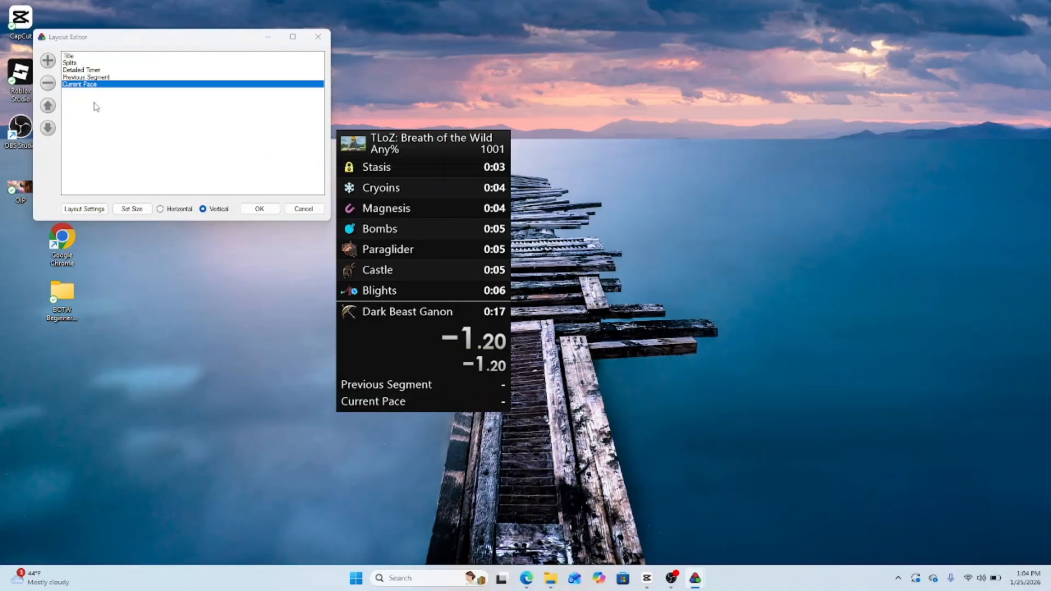
Step: Set the run prediction component's comparison to Best Segments and accept the layout changes
double_click(79, 85)
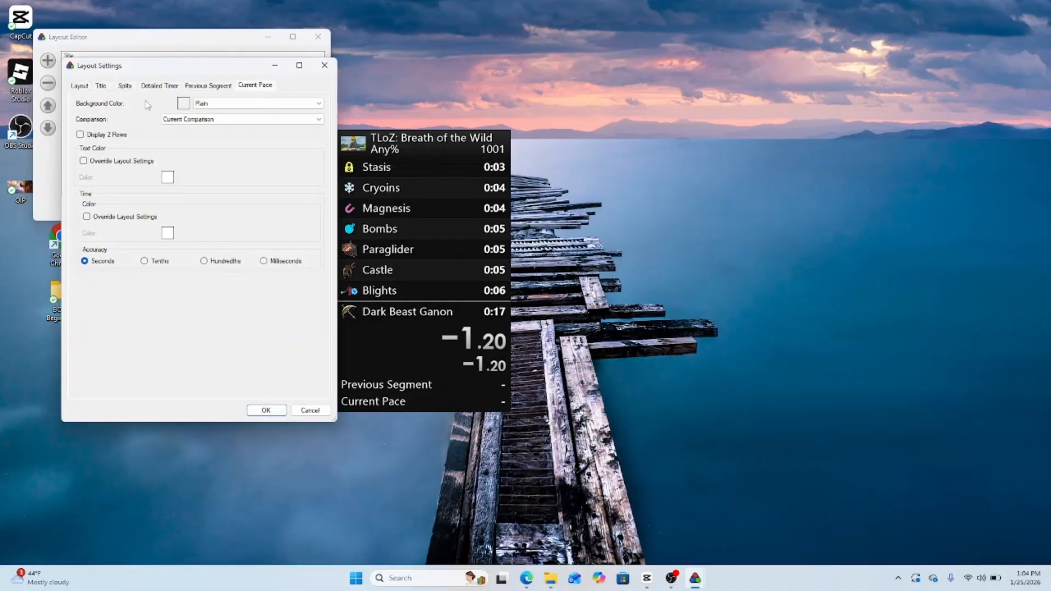
click(203, 120)
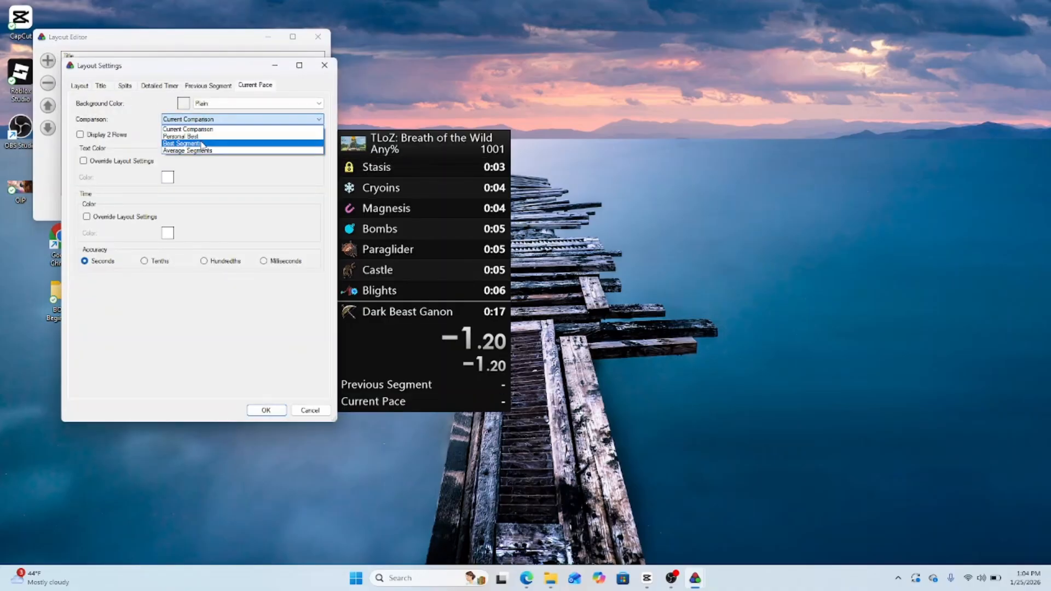
click(204, 142)
click(279, 409)
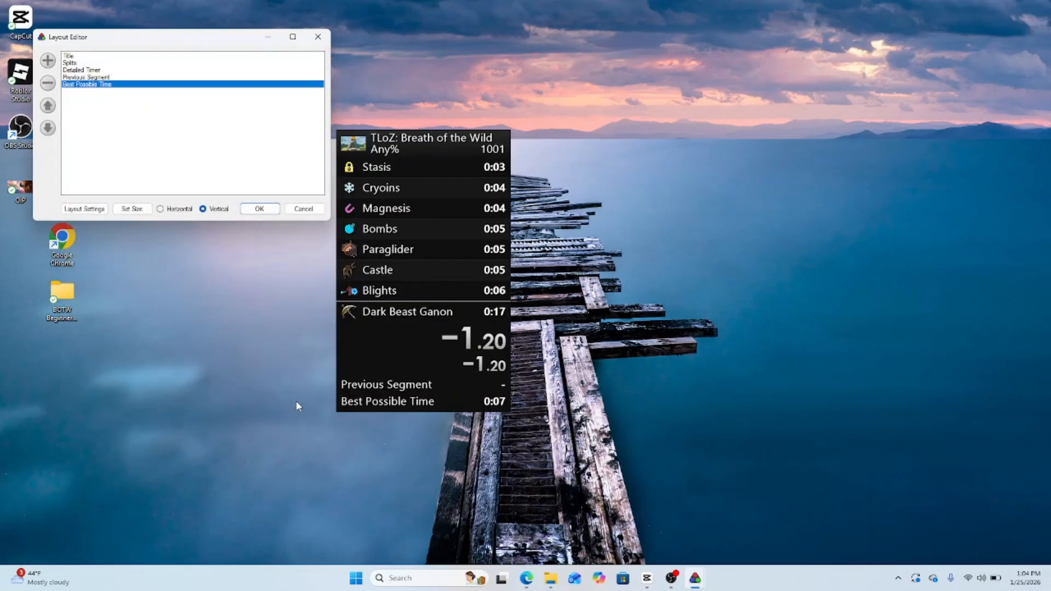
click(267, 211)
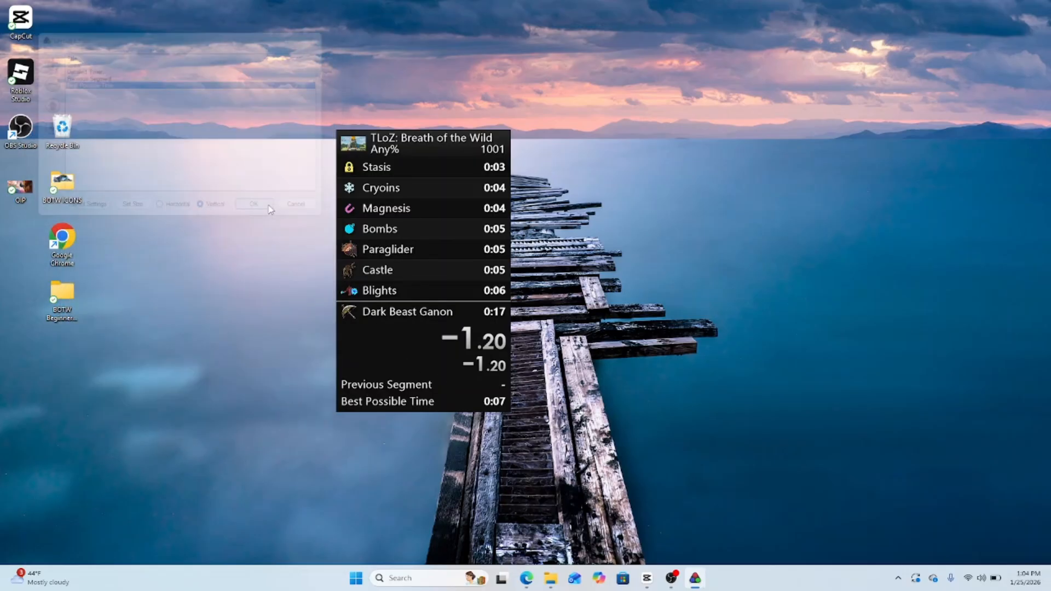
Step: Start a test run, split through Stasis, Cryoins, Magnesis and Bombs, and reset it without updating the best times
key(KP_1)
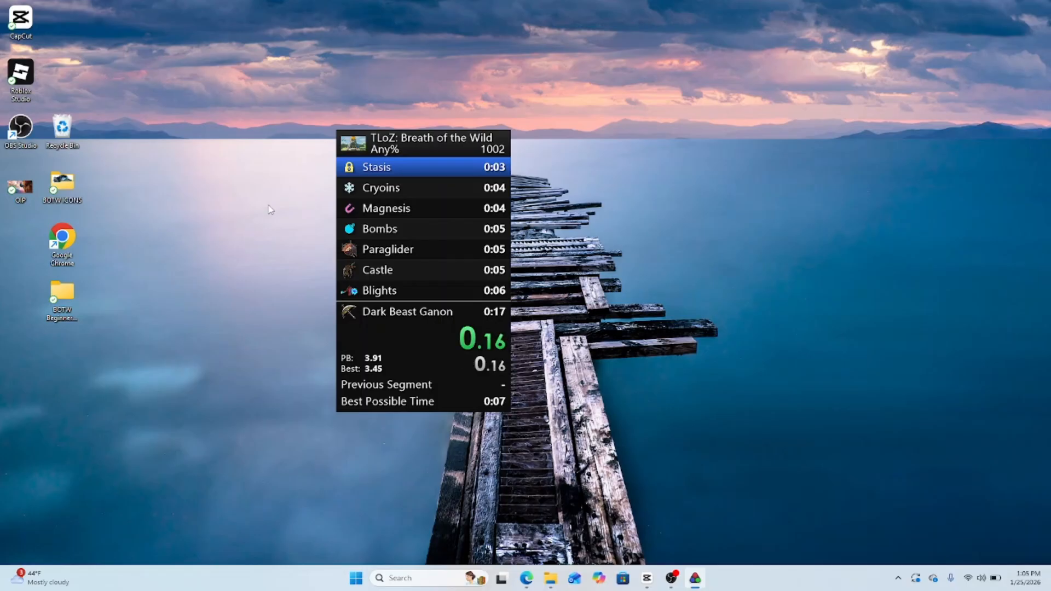
key(KP_1)
key(KP_1)
key(KP_1)
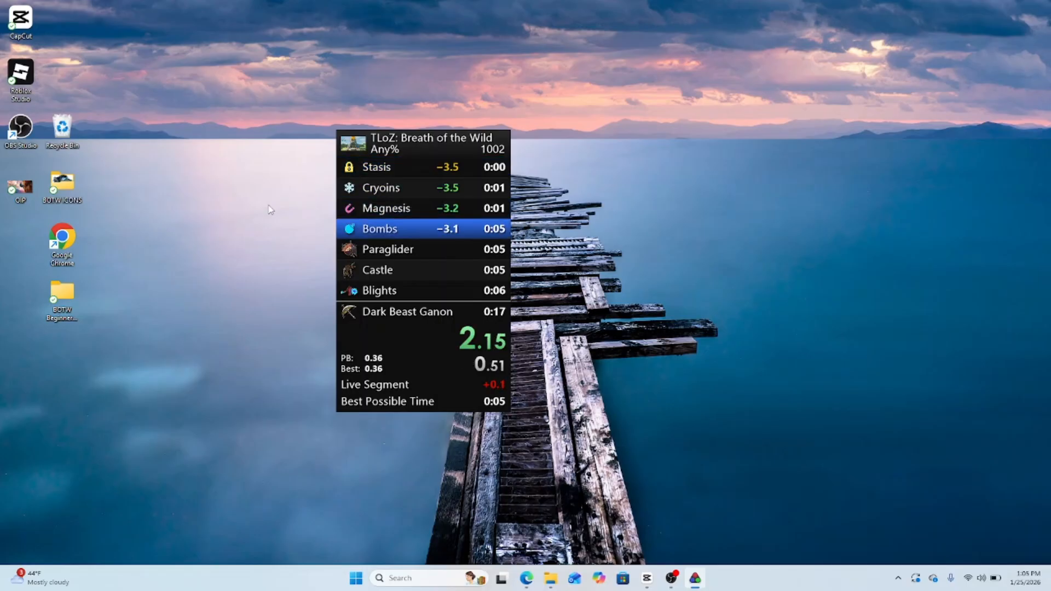
key(KP_1)
key(KP_3)
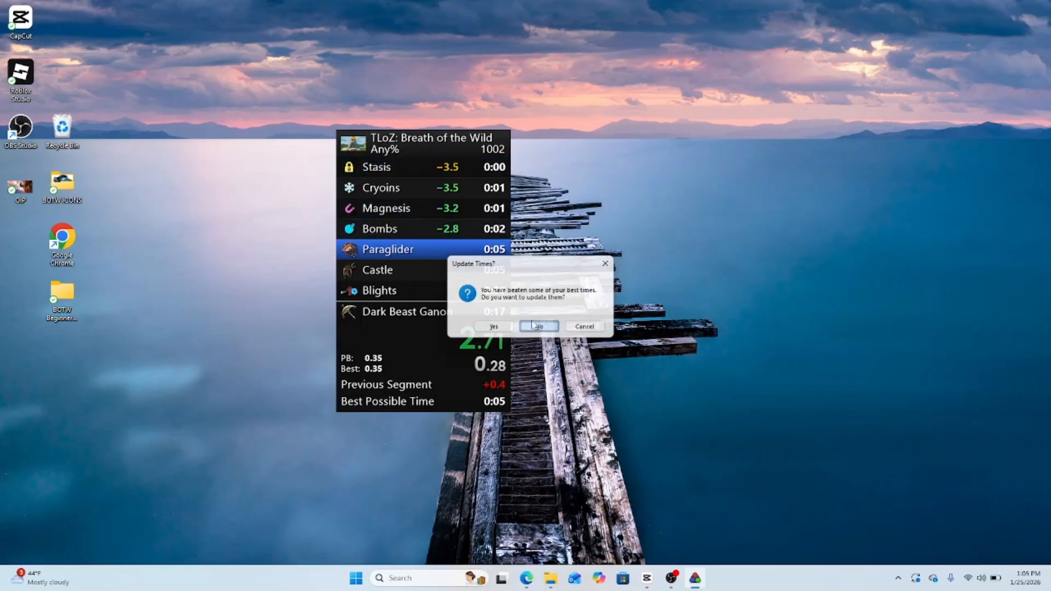
click(539, 327)
Step: Open the general layout settings from the layout editor
right_click(450, 284)
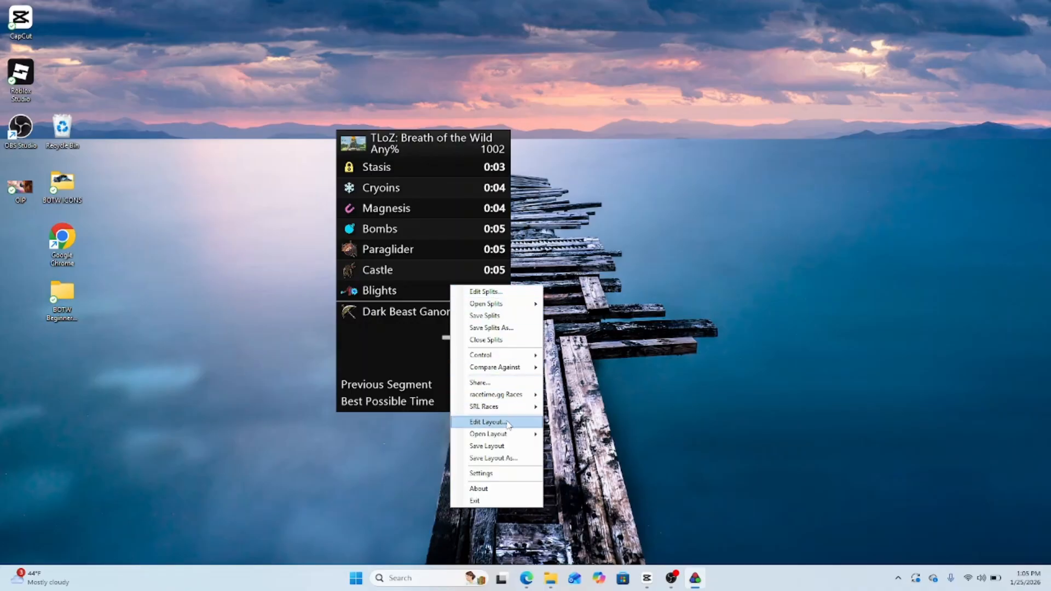
click(489, 423)
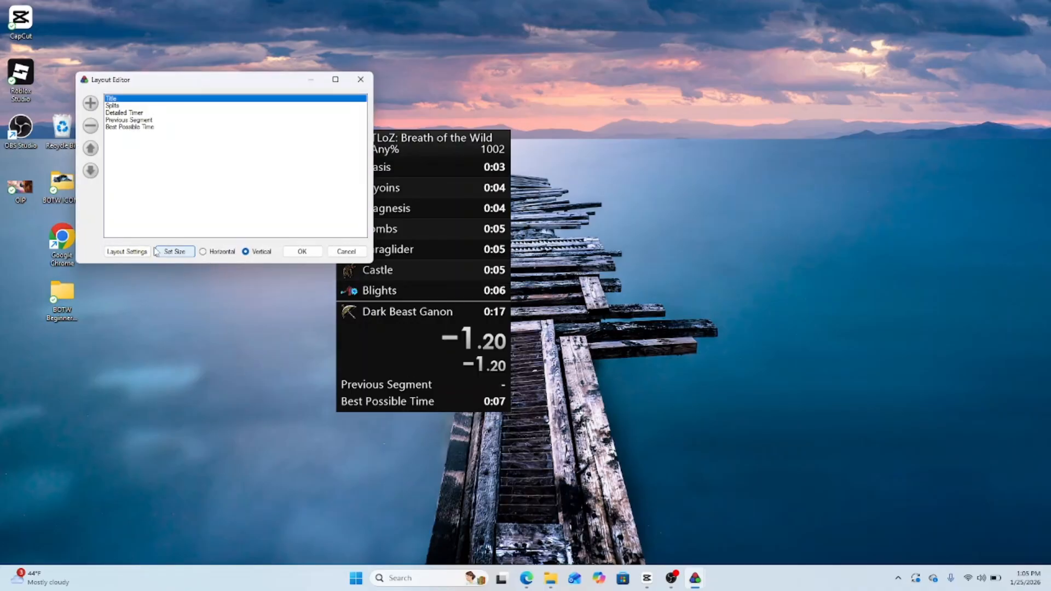
click(126, 253)
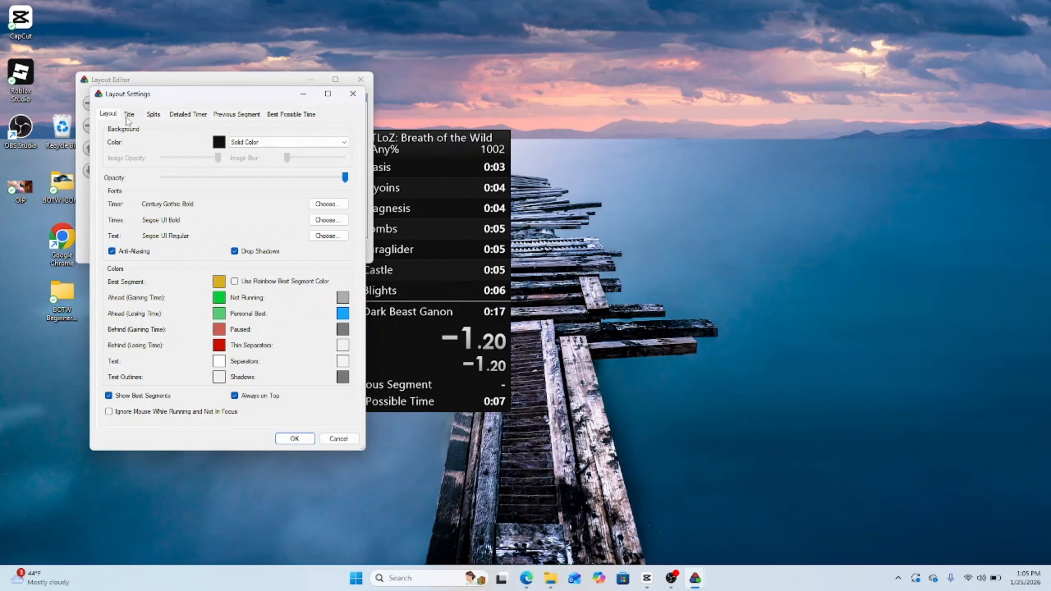
Step: Try an image as the layout background, using the Switch (9) screenshot from the Downloads folder
click(256, 144)
click(255, 150)
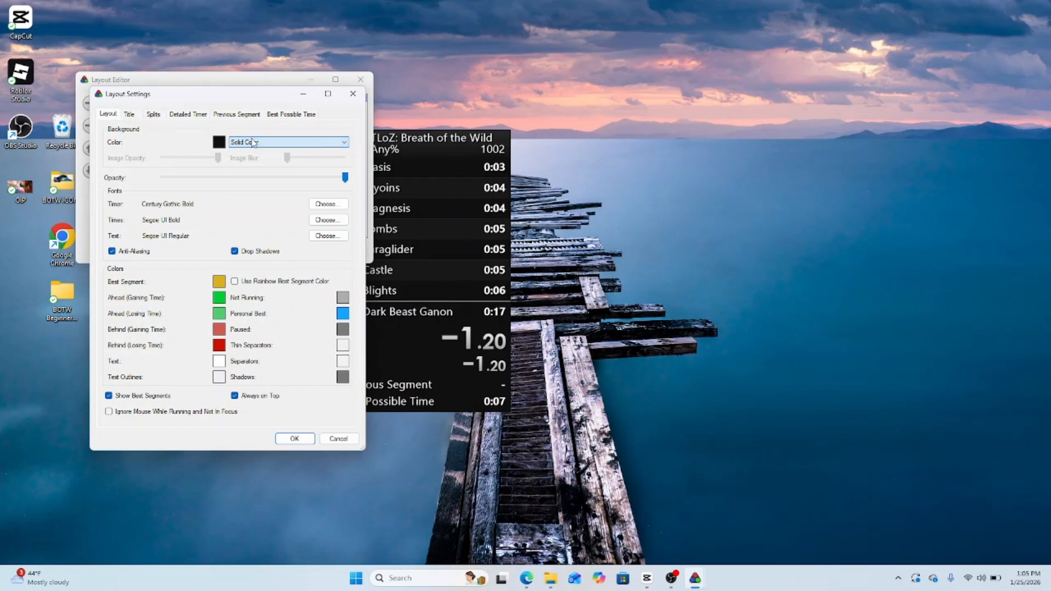
click(255, 142)
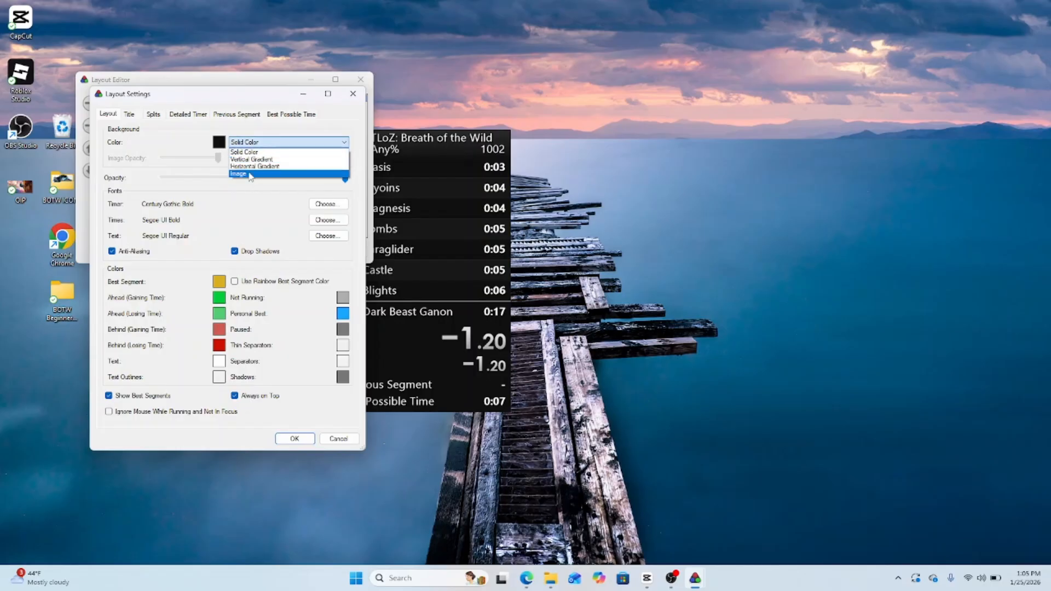
click(250, 174)
click(220, 143)
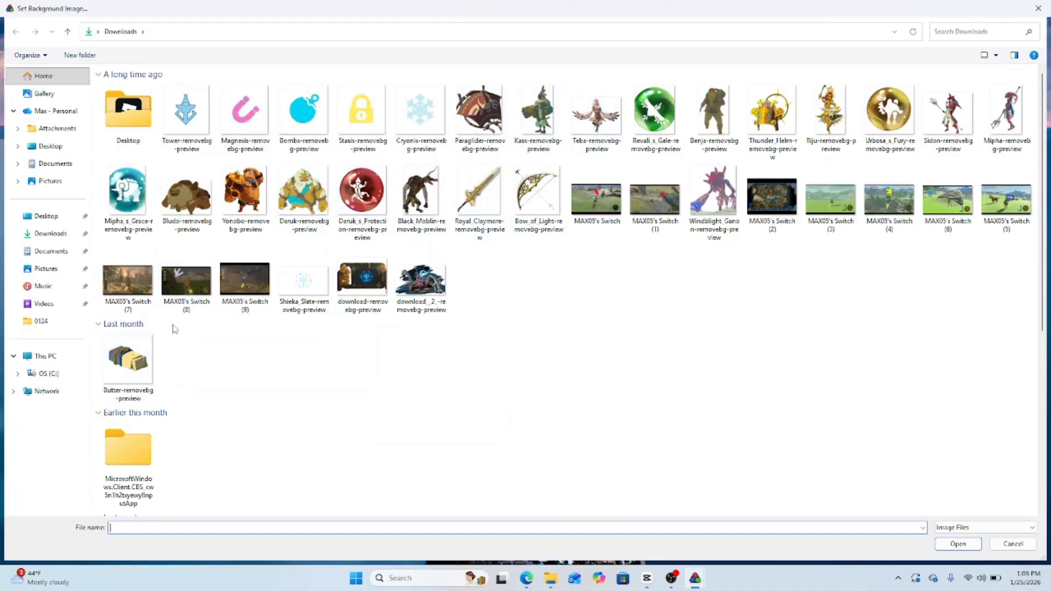
double_click(240, 275)
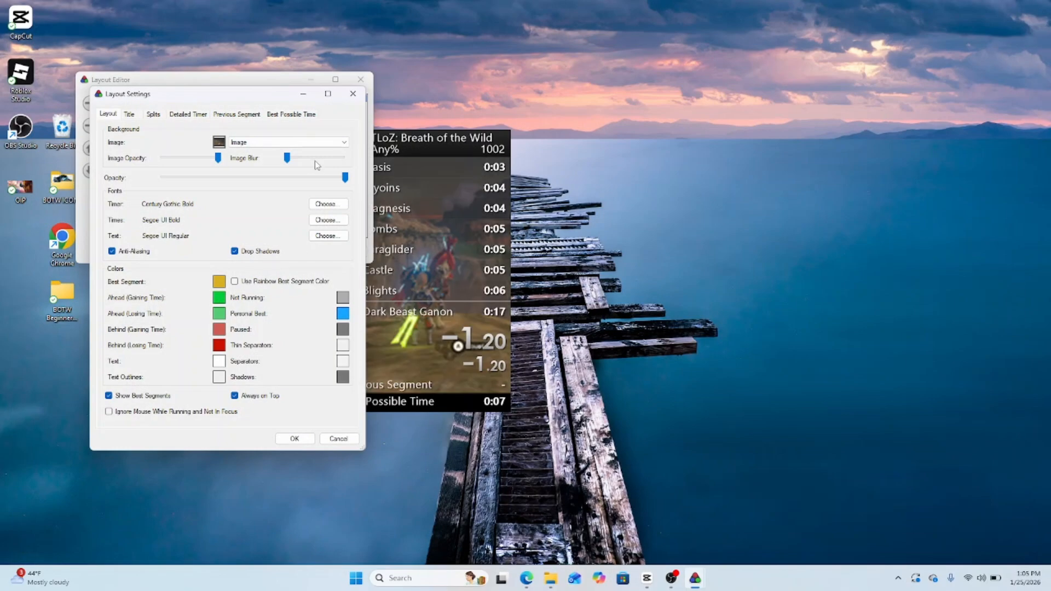
Step: Change the layout background to a solid colour and set it to a dark red
click(321, 141)
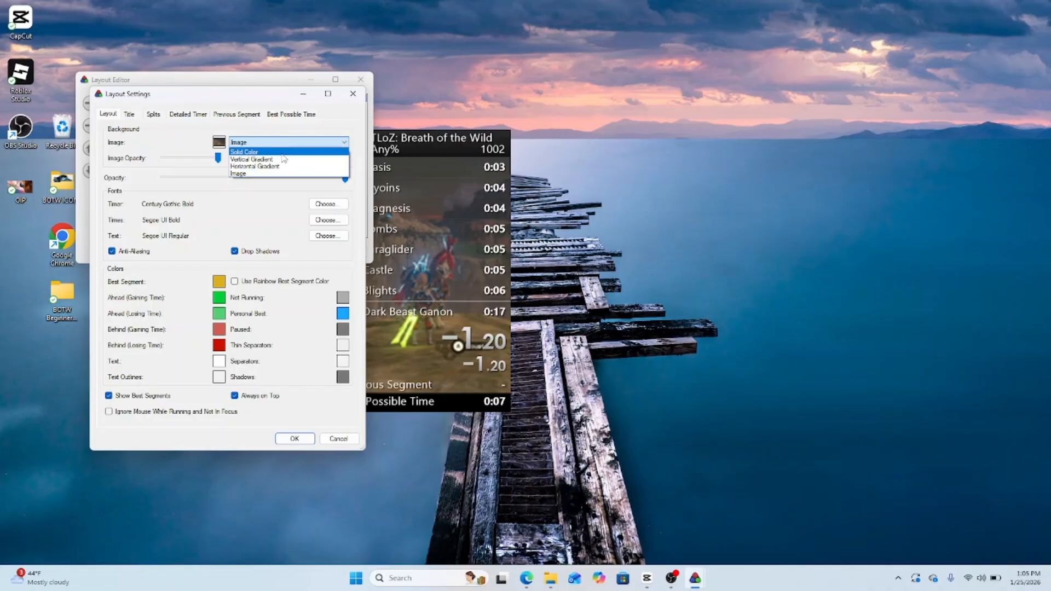
click(283, 153)
click(219, 145)
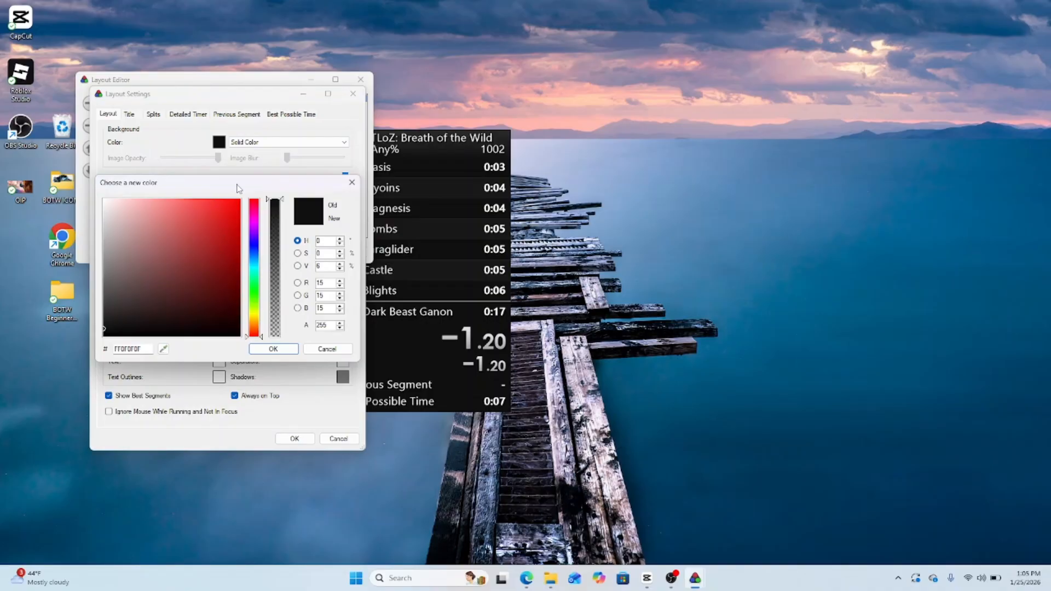
click(224, 219)
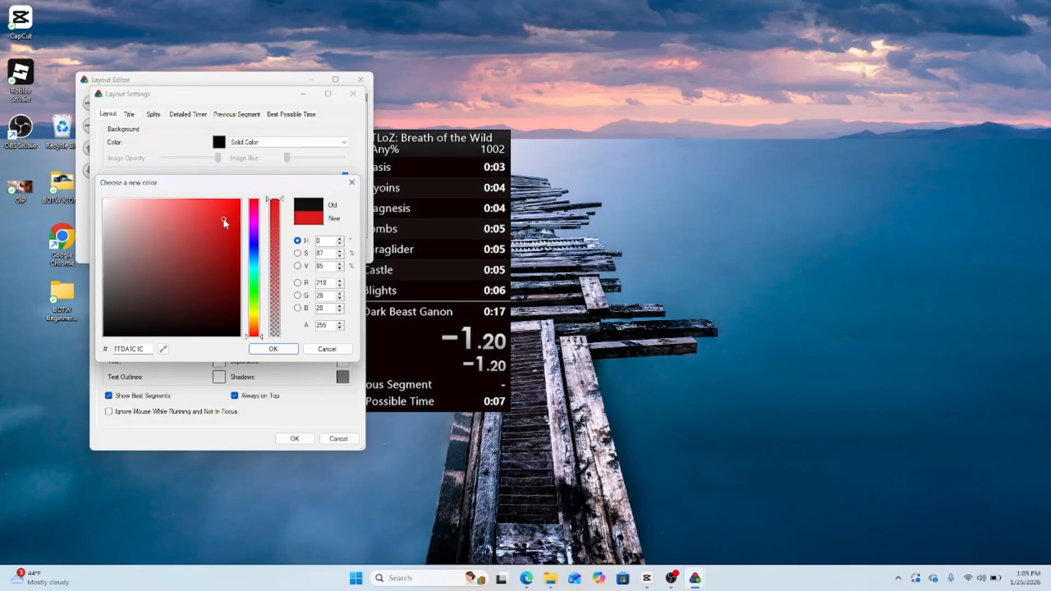
mouse_move(220, 219)
mouse_down()
mouse_move(222, 245)
mouse_move(198, 214)
mouse_move(225, 212)
mouse_move(216, 254)
mouse_move(212, 237)
mouse_move(220, 241)
mouse_up()
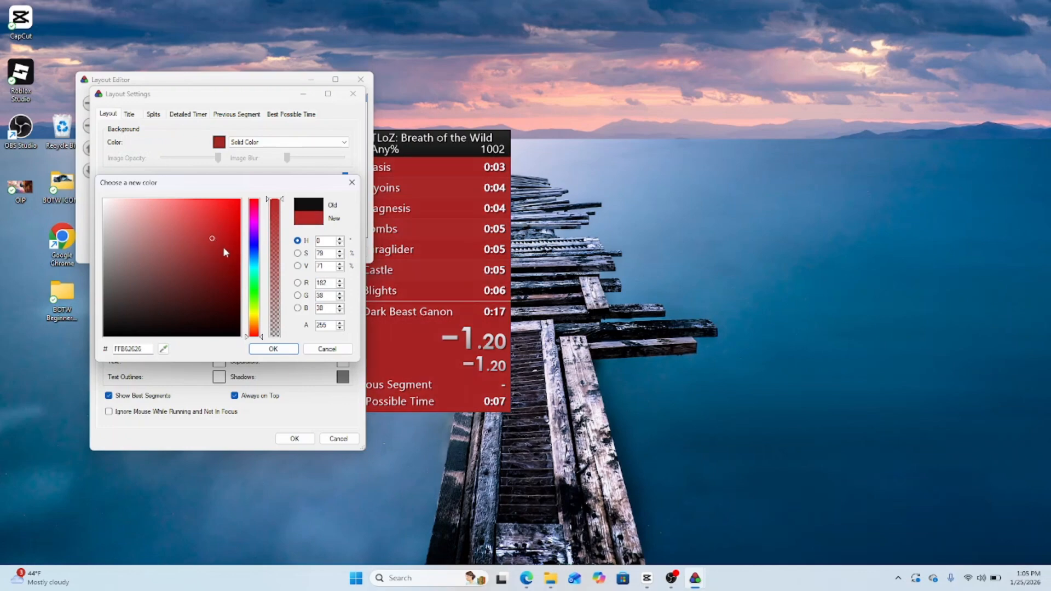
click(274, 349)
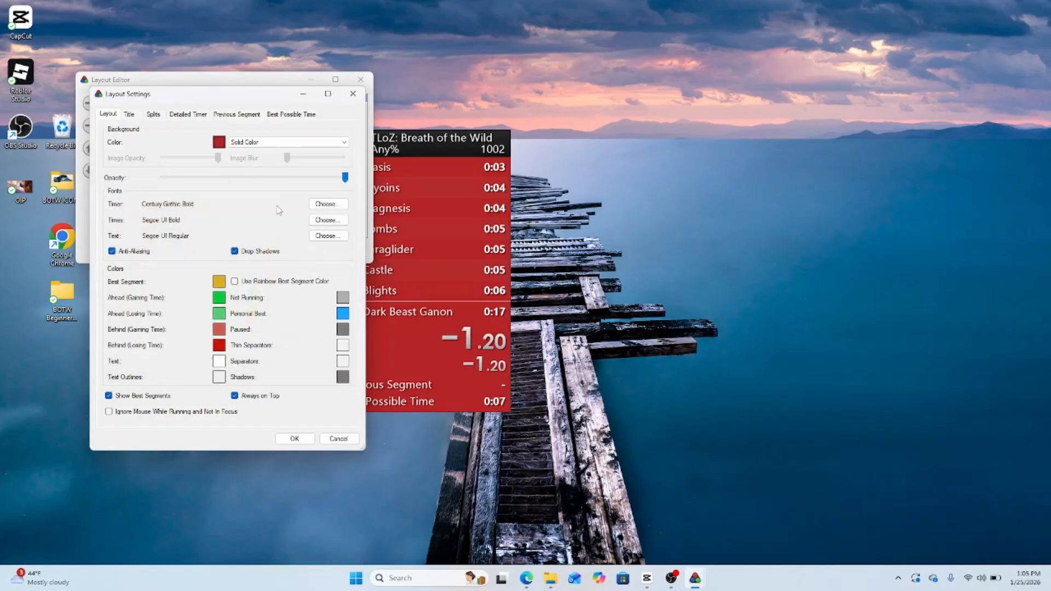
Step: Set the Title component's background to Plain and make its colour fully transparent with an alpha of 0
click(131, 116)
click(234, 132)
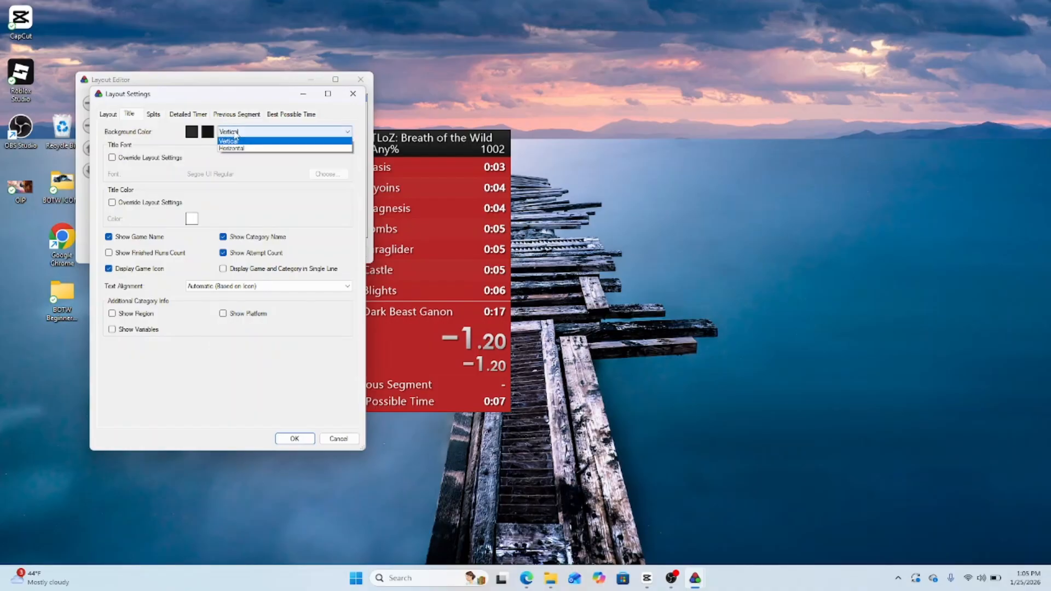
click(230, 141)
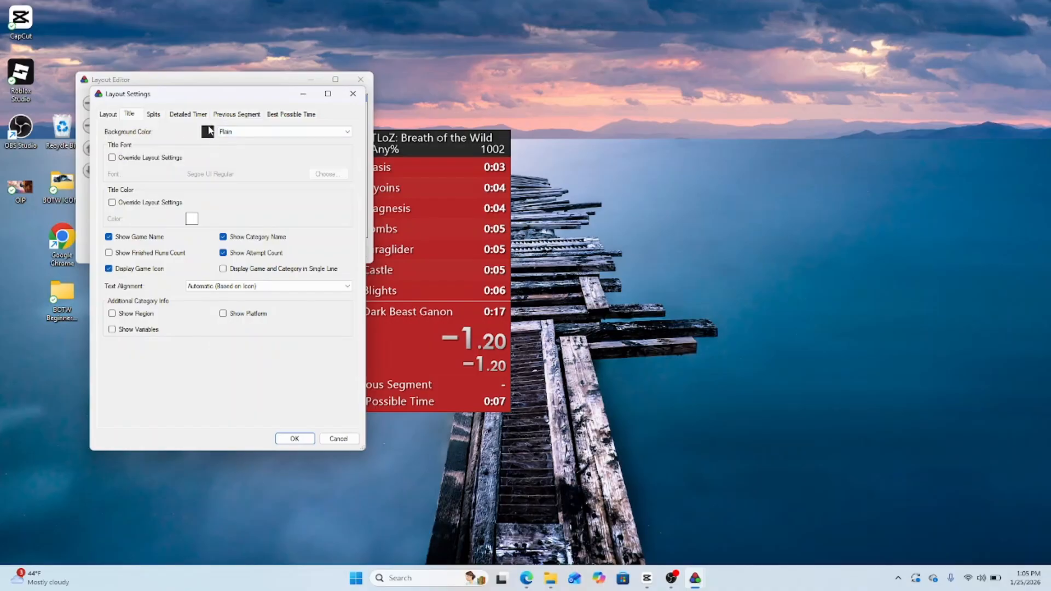
click(208, 132)
drag(273, 201, 282, 359)
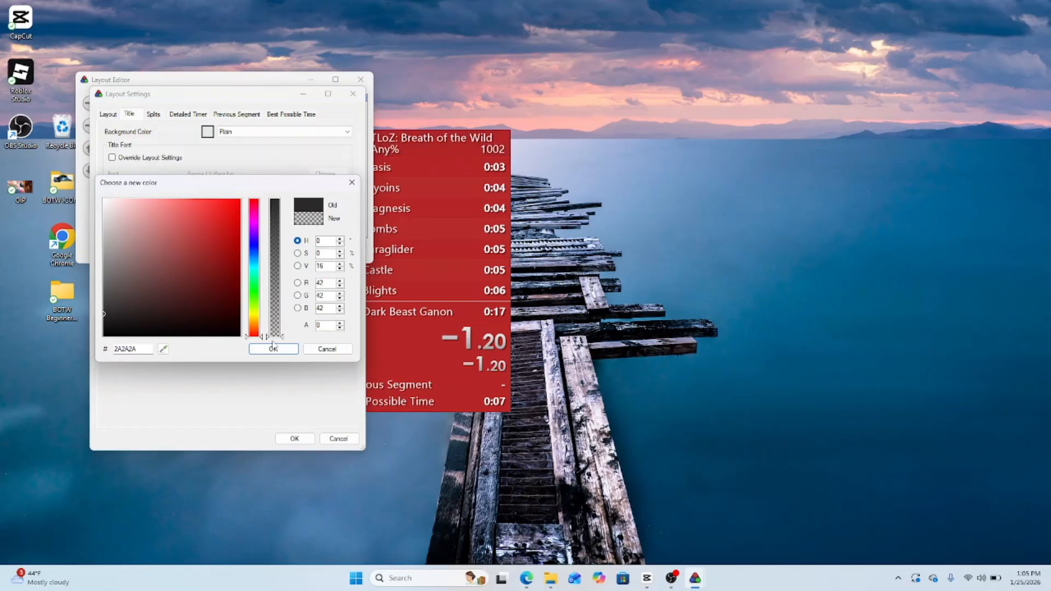
click(273, 347)
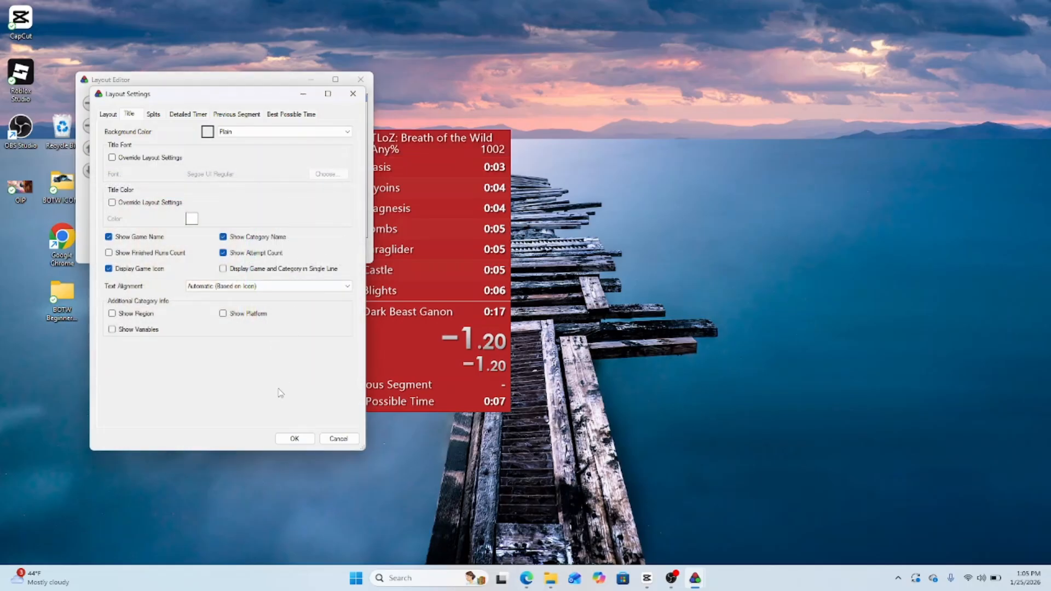
Step: Increase the split height and enlarge the icons in the Splits component, and accept the layout settings
click(292, 114)
click(130, 114)
click(154, 115)
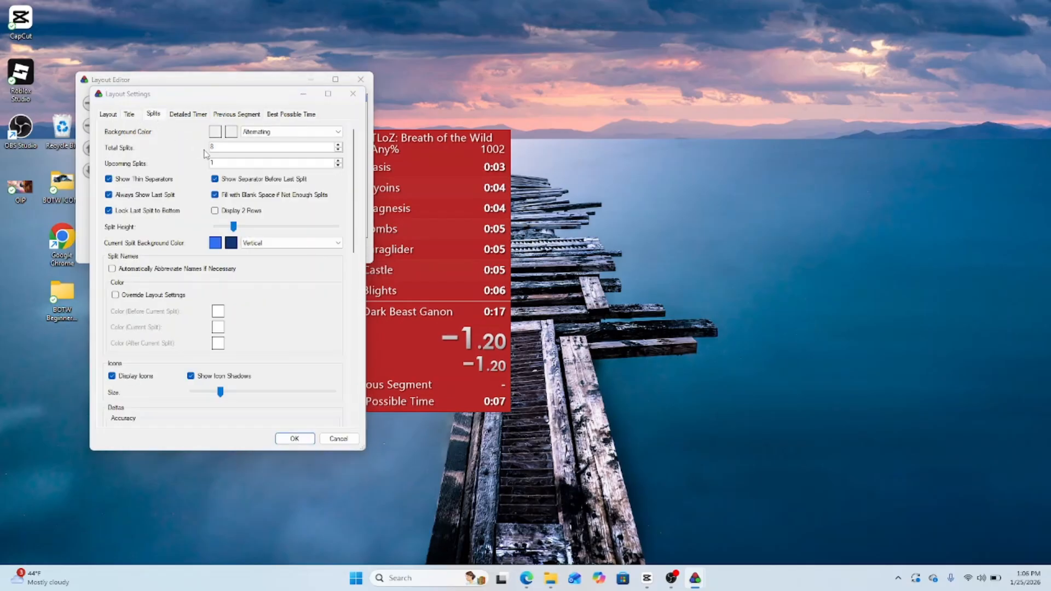
drag(235, 227, 315, 259)
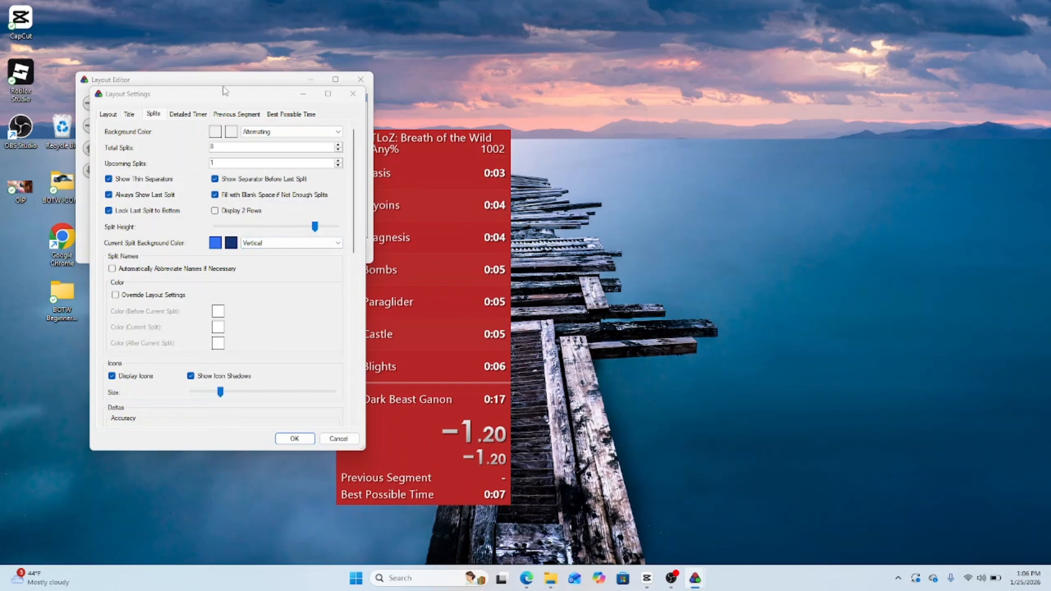
drag(224, 91, 123, 93)
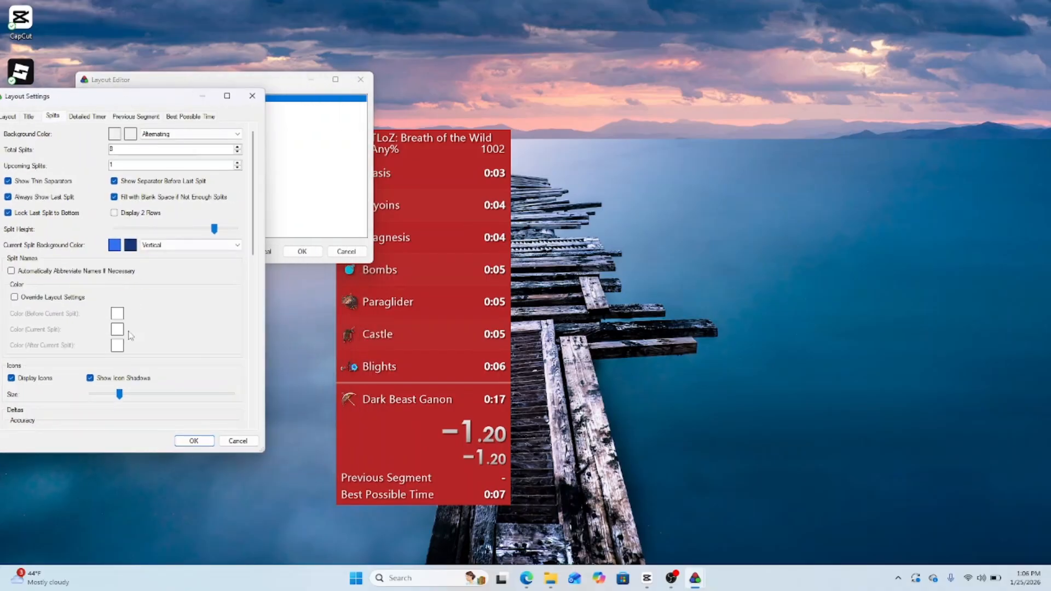
drag(120, 394, 148, 399)
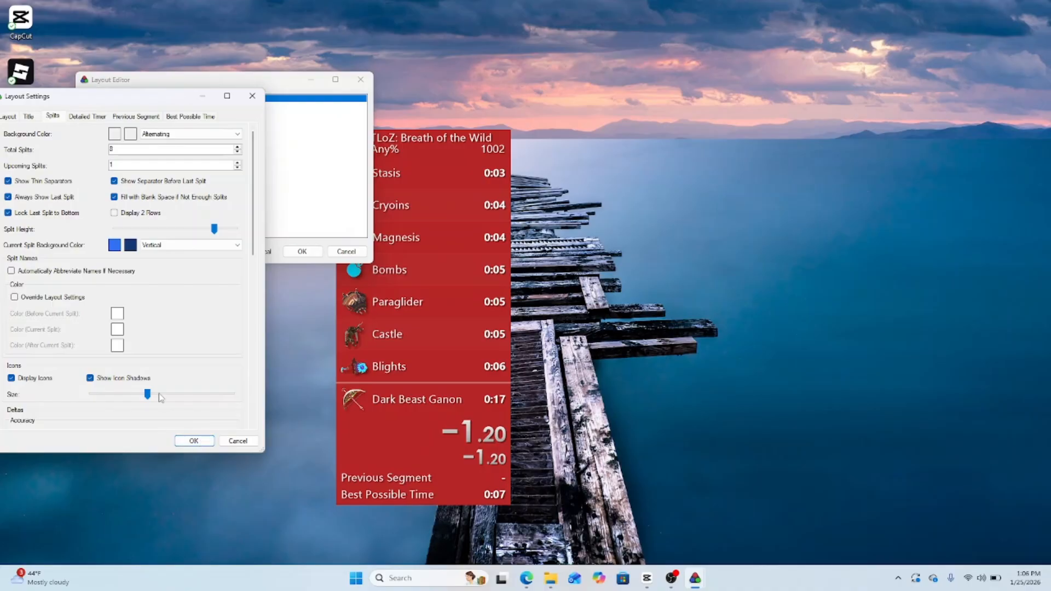
drag(149, 396, 160, 395)
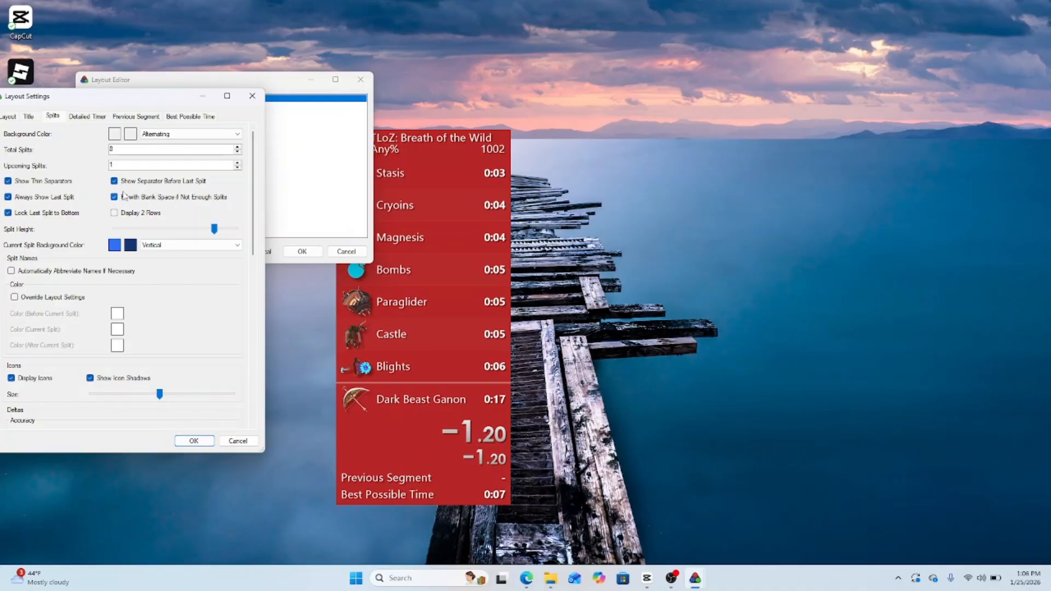
click(88, 118)
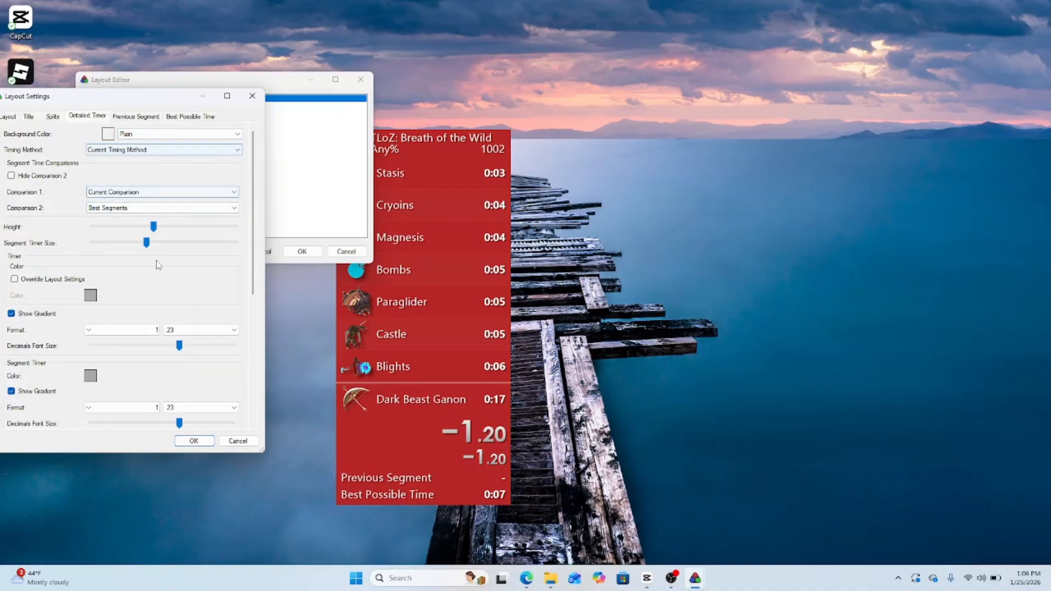
click(186, 445)
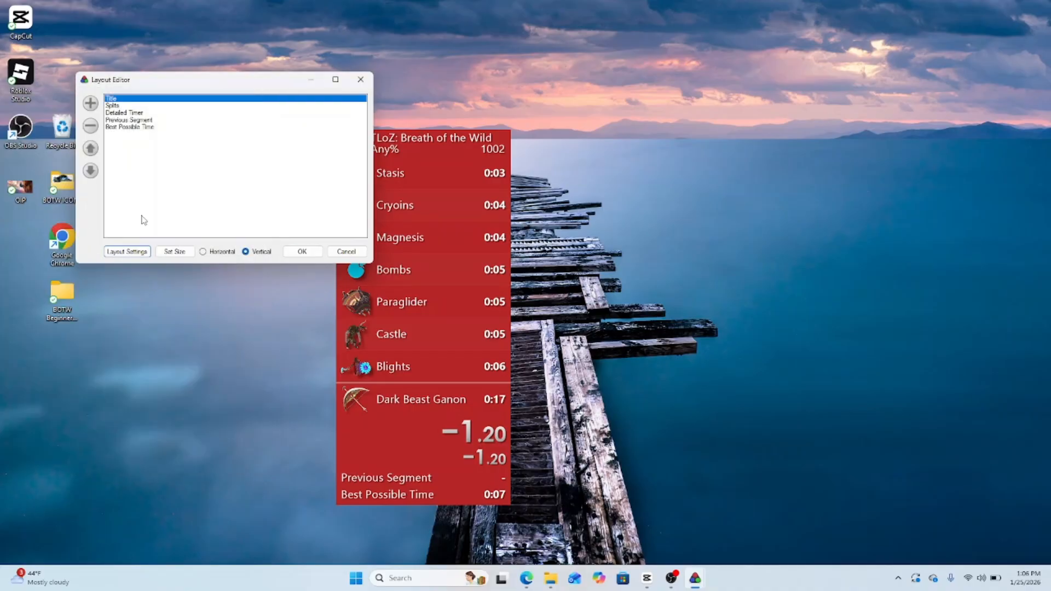
Step: Accept the current layout size and the layout edits, and move the timer window to the middle of the desktop
click(176, 251)
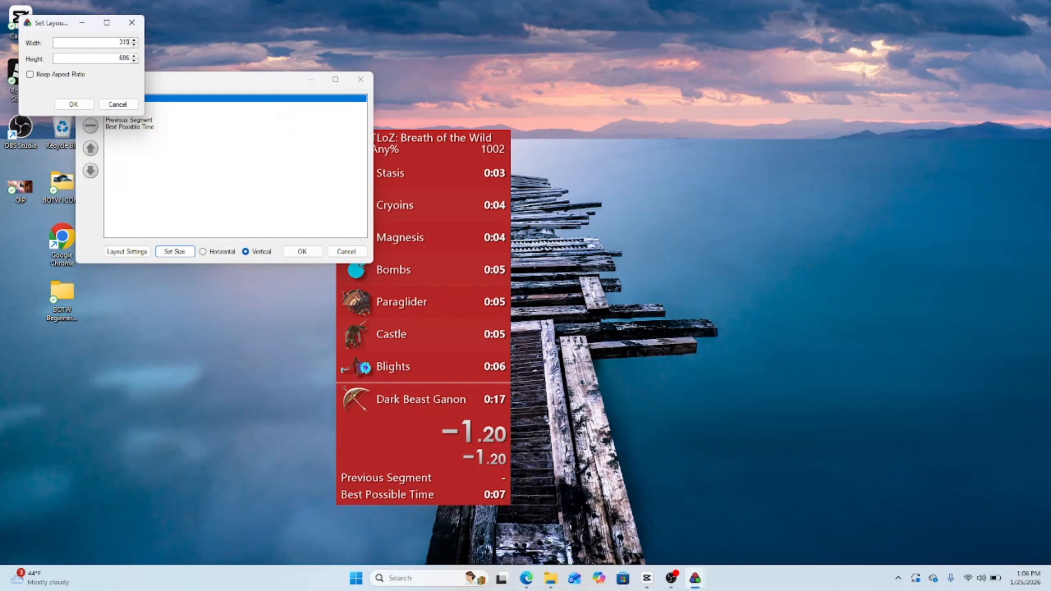
click(88, 107)
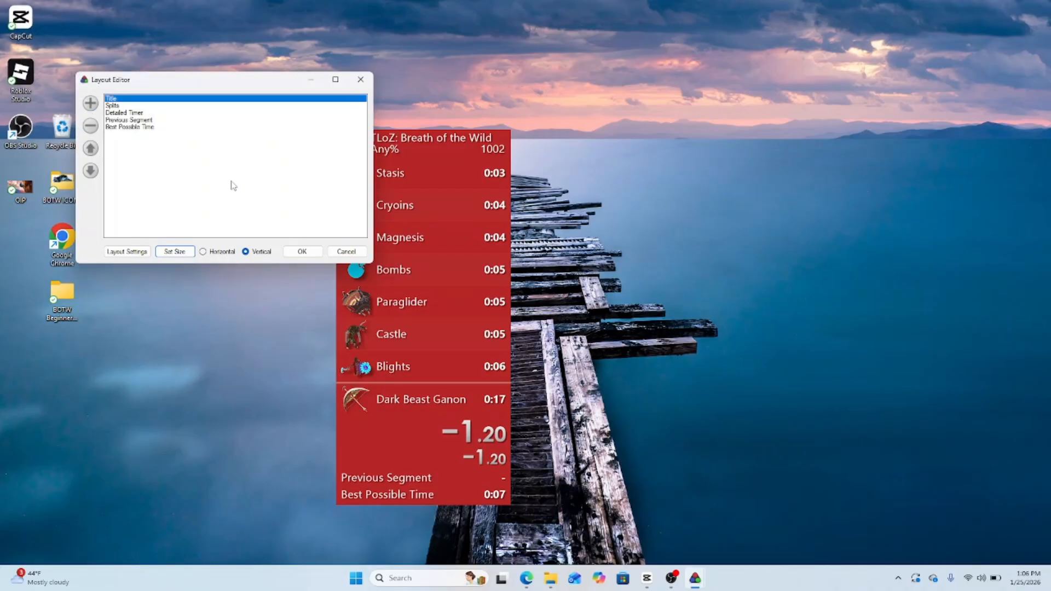
click(289, 251)
drag(369, 252, 476, 211)
Step: Start a test run, split through every segment to Dark Beast Ganon, and reset it without updating the best times
key(KP_1)
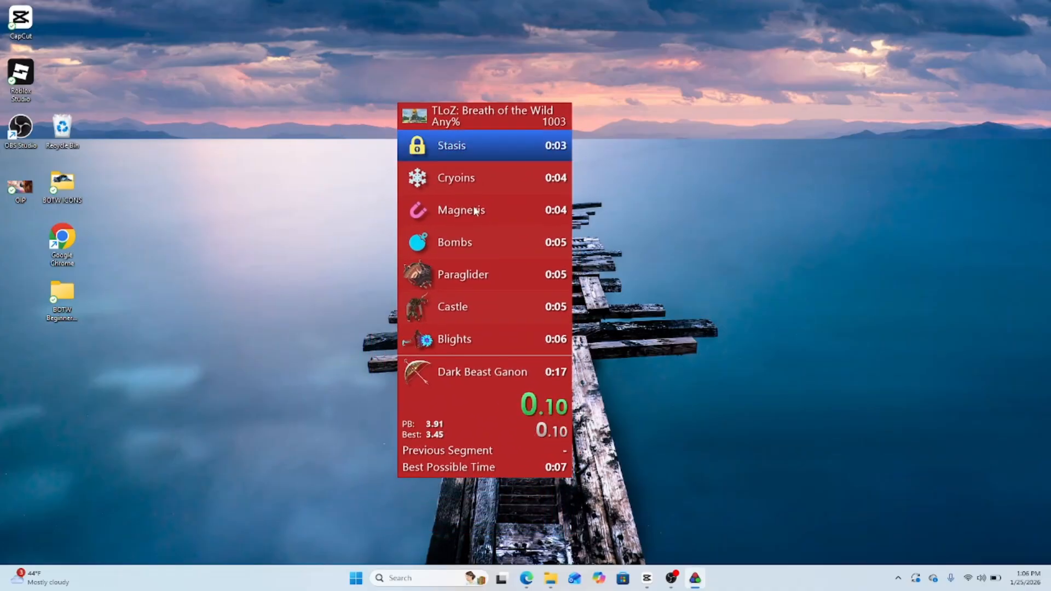
key(KP_1)
key(KP_1)
key(KP_1)
key(KP_1)
key(KP_1)
key(KP_1)
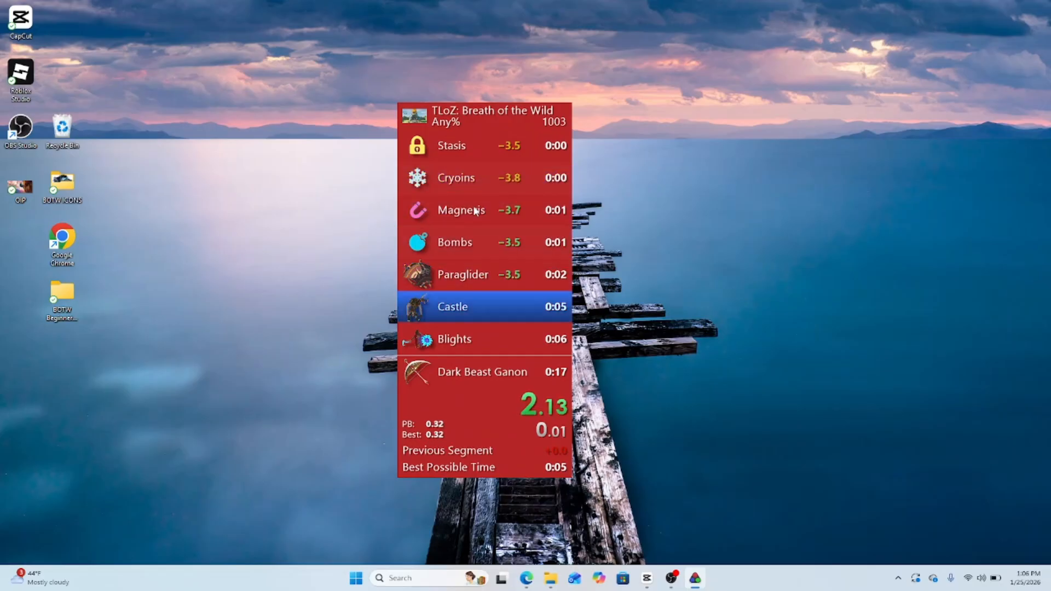
key(KP_1)
key(KP_1)
key(KP_1)
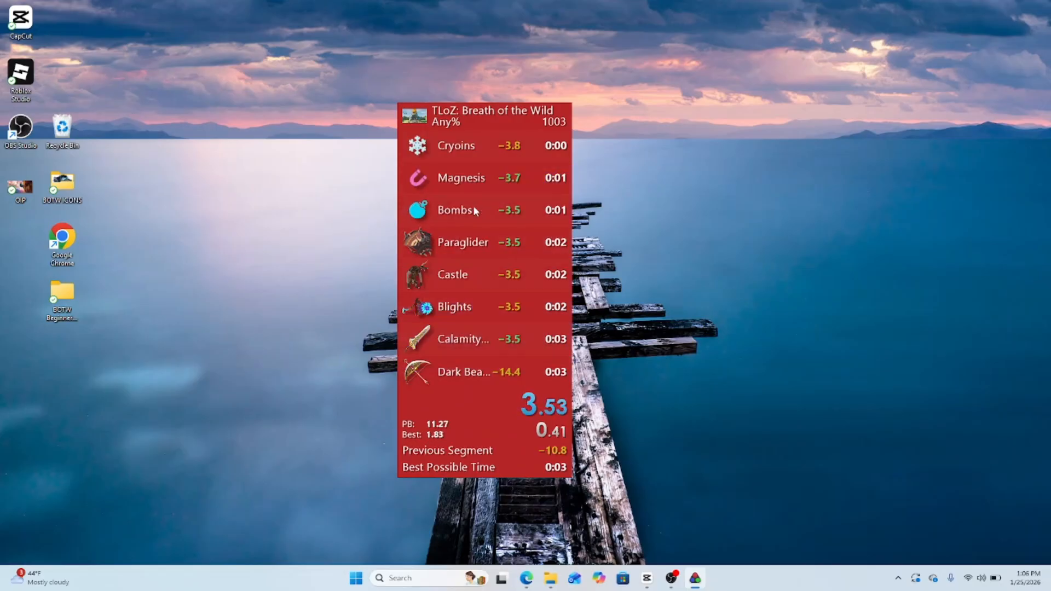
key(KP_3)
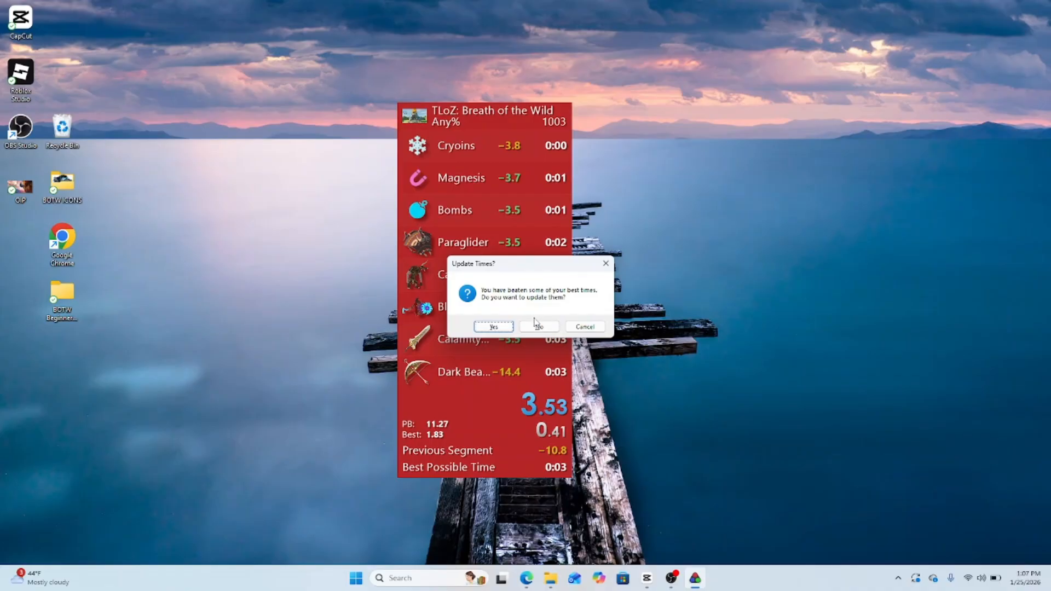
click(540, 327)
click(671, 578)
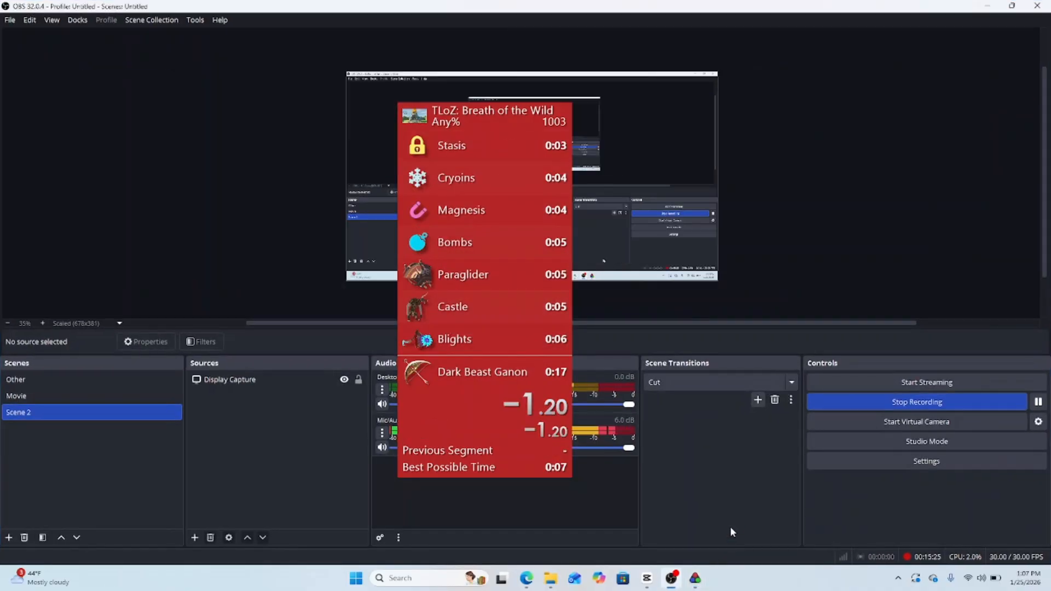